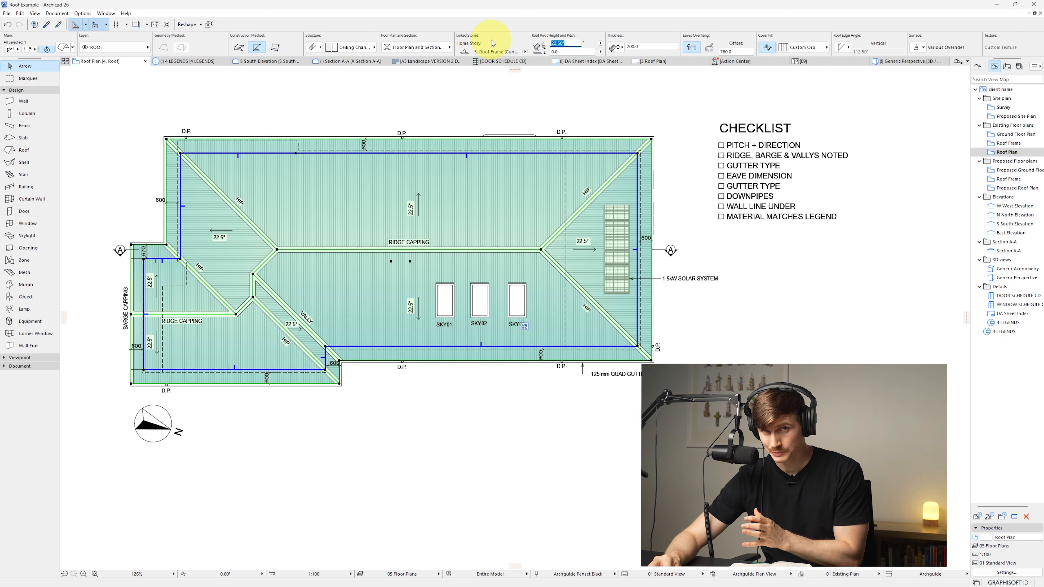
Set the selected roof's pitch to 10° while keeping custom planes and edges.
type("10")
key("Return")
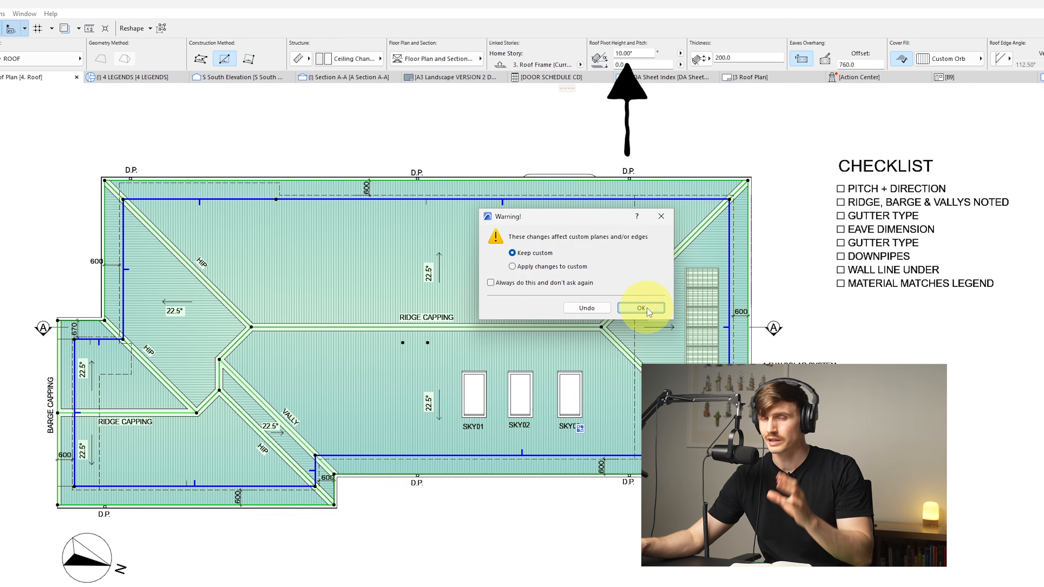
left_click(653, 305)
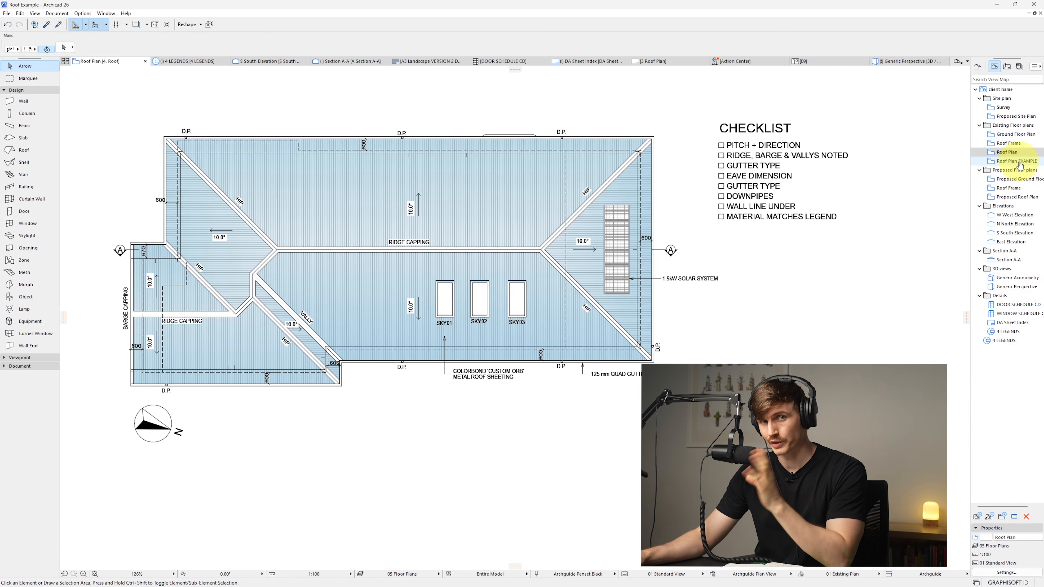
Open the Roof Plan EXAMPLE view and place a Text / Autotext label on the main roof's upper plane.
double_click(1015, 161)
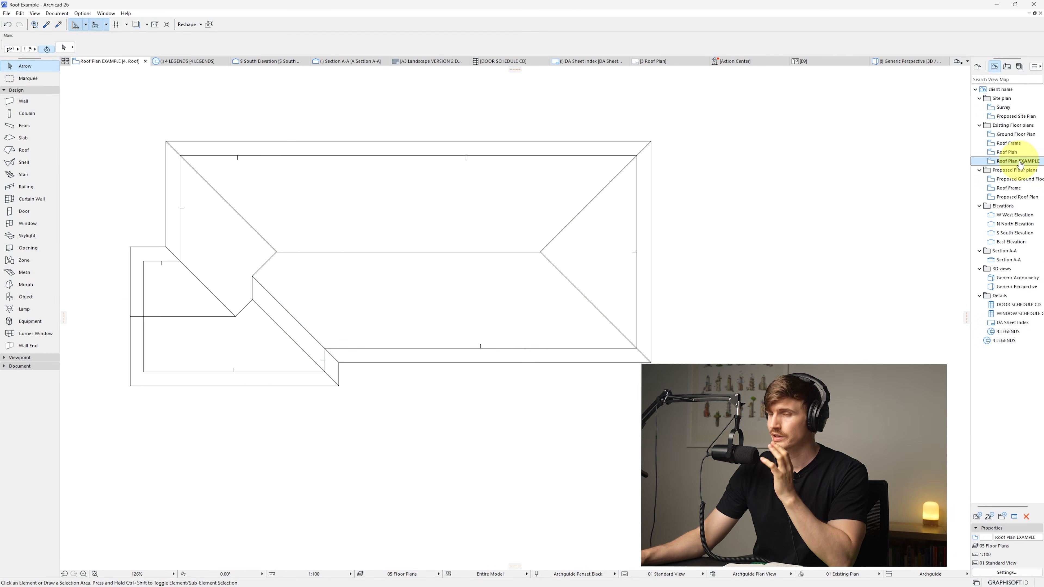
left_click(19, 366)
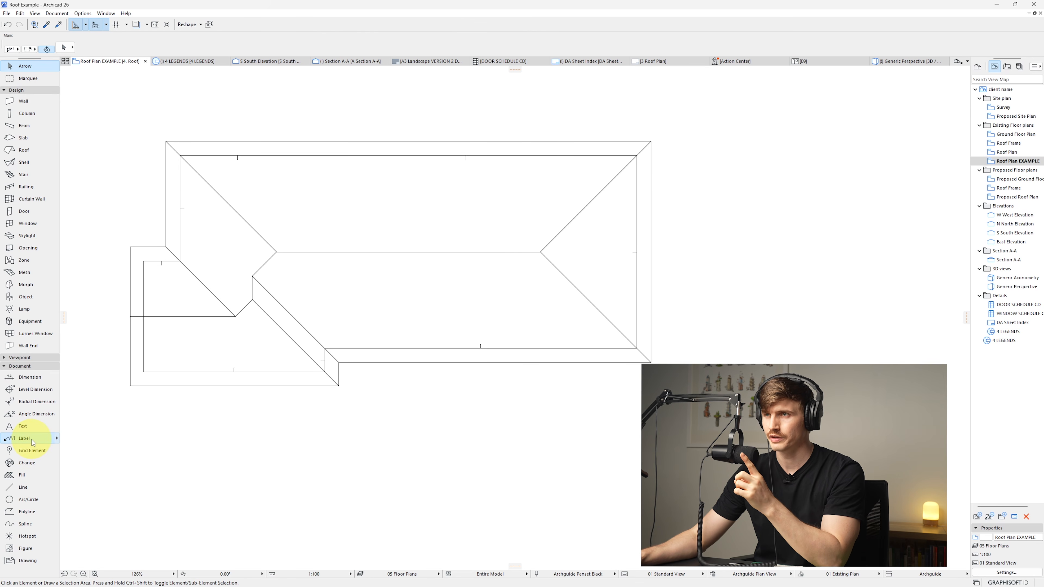
left_click(33, 441)
left_click(290, 48)
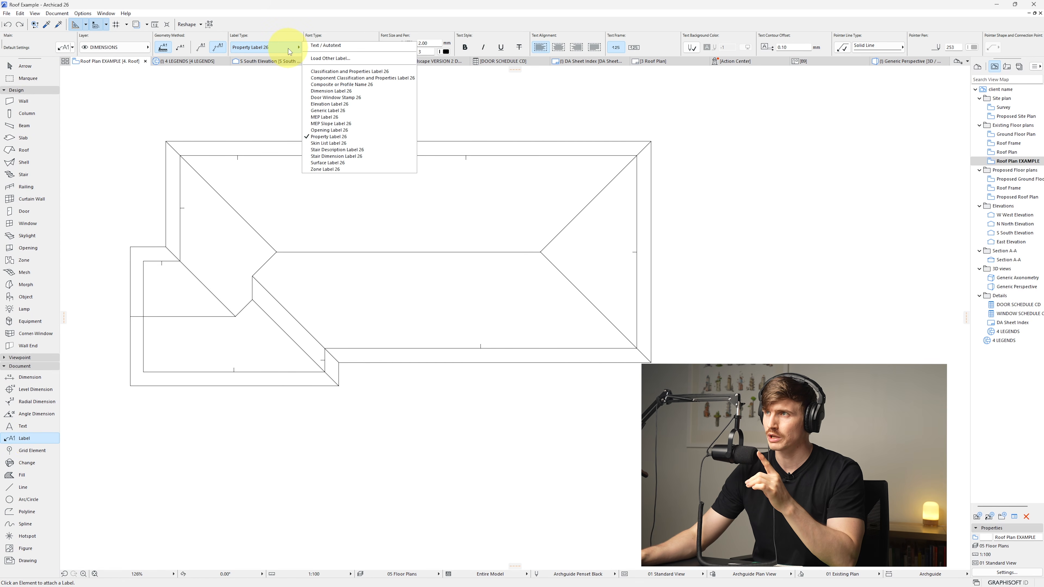
left_click(325, 46)
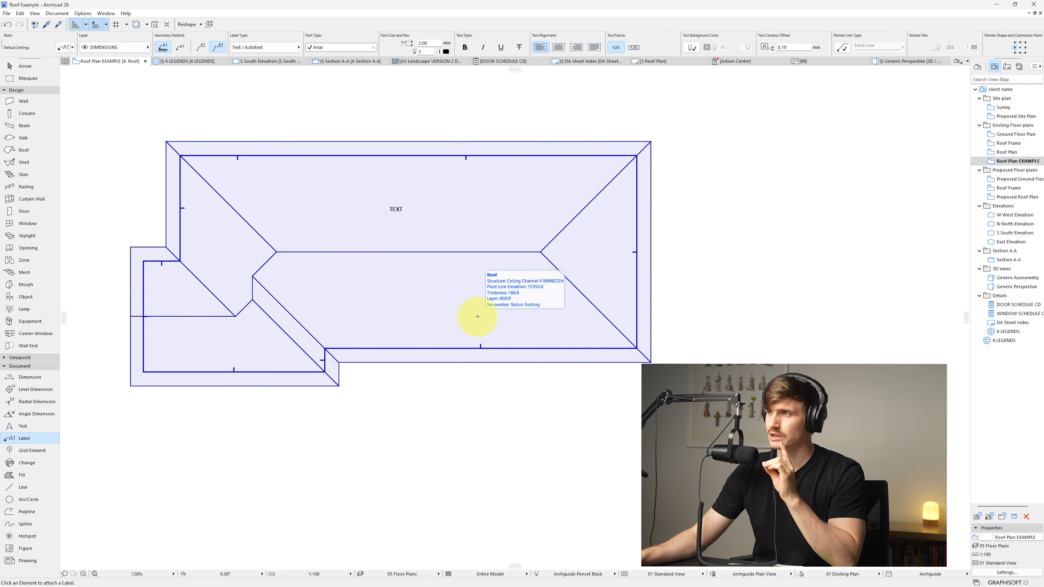
Replace the placeholder text in the upper plane's label with the Roof Pitch autotext field.
left_click(394, 210, "shift")
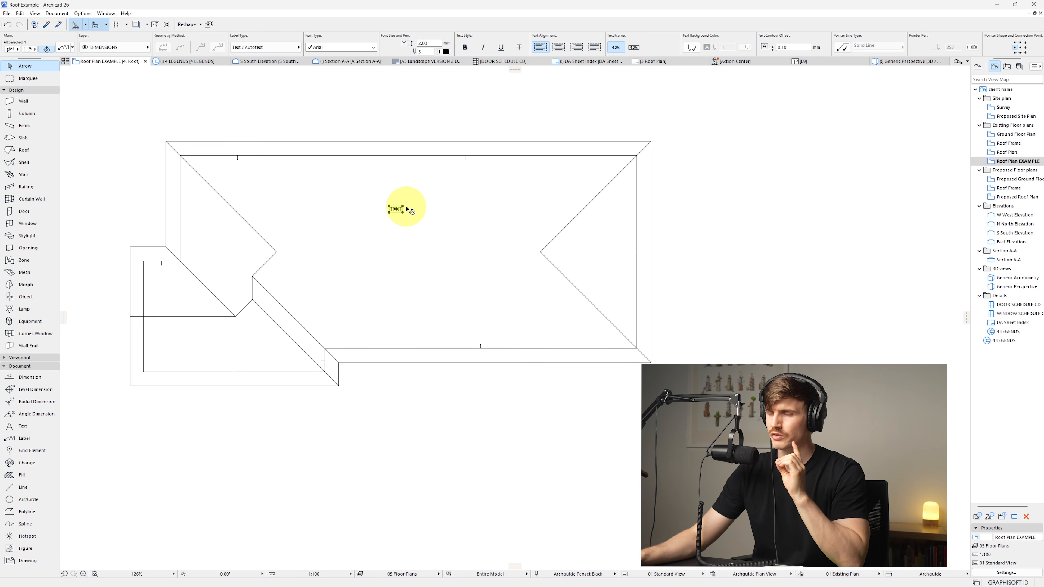
scroll(401, 210, "up", 6)
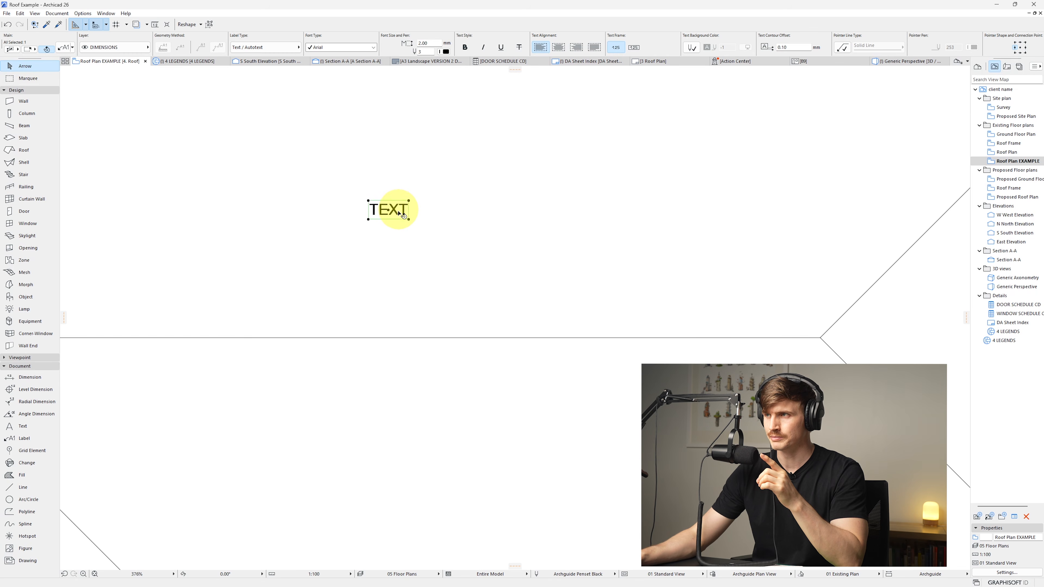
double_click(402, 210)
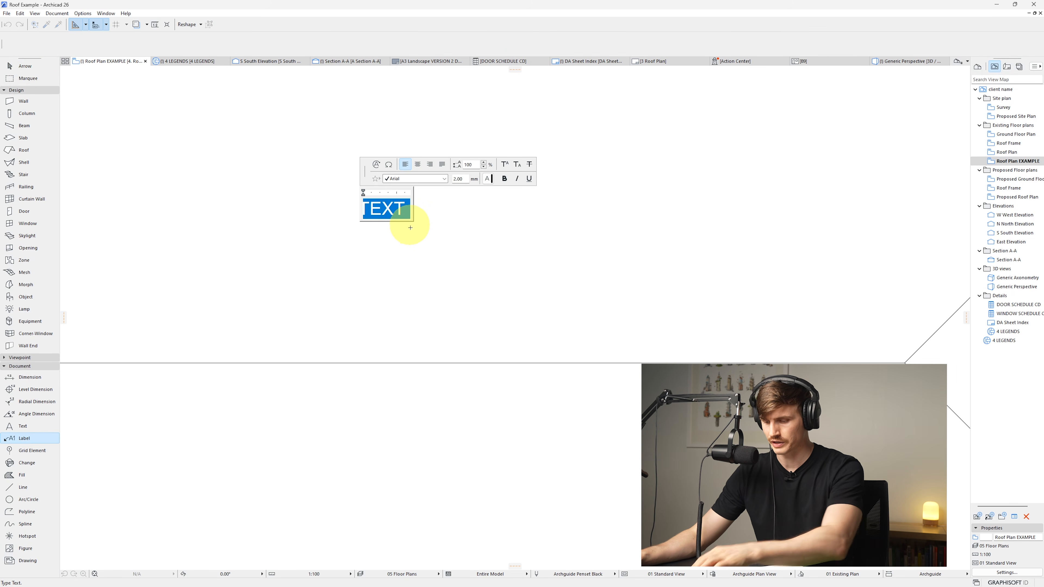
key("Left")
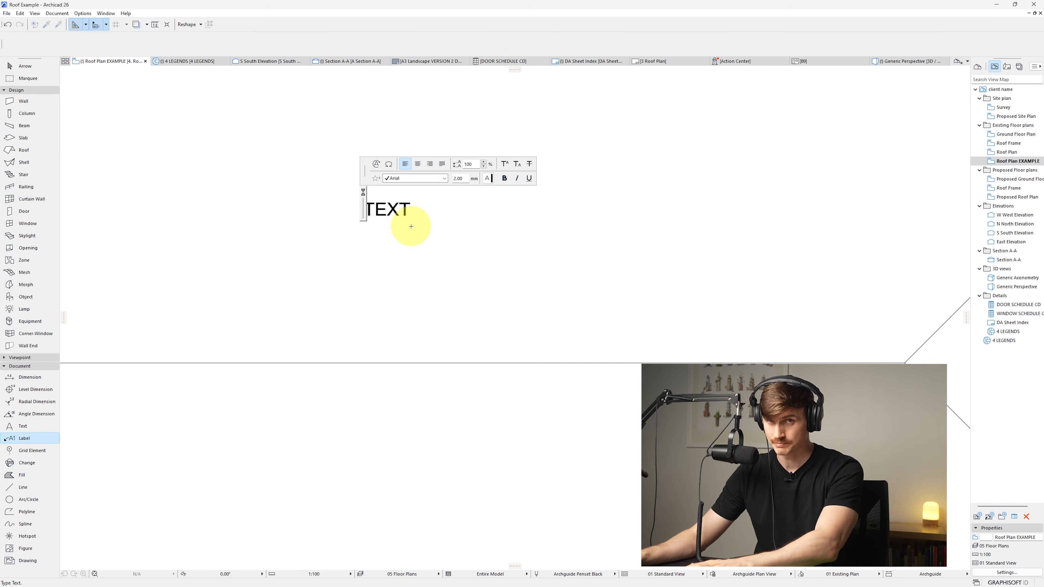
left_click(376, 165)
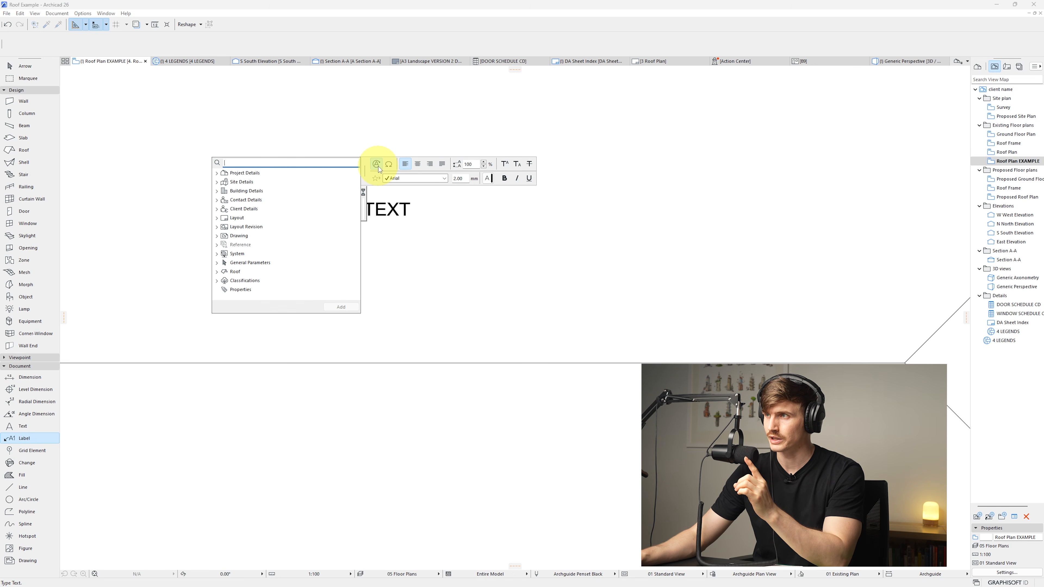
type("PITCH")
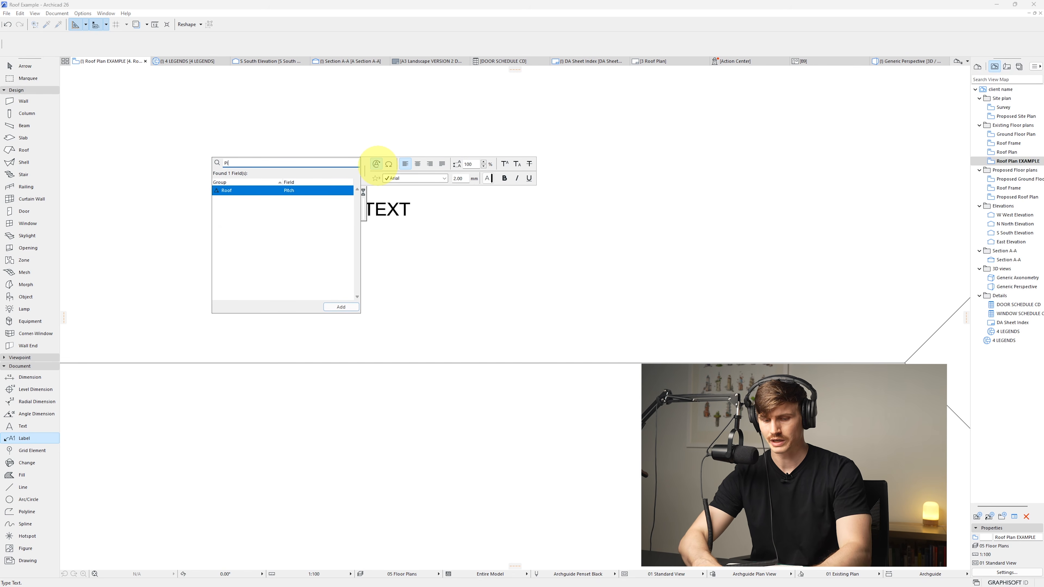
double_click(325, 191)
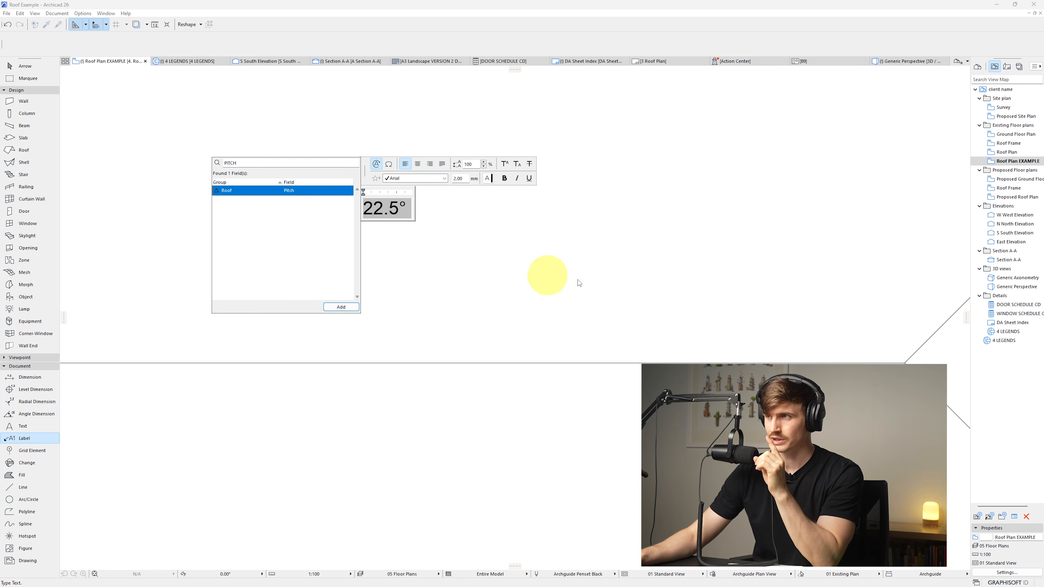
left_click(592, 278)
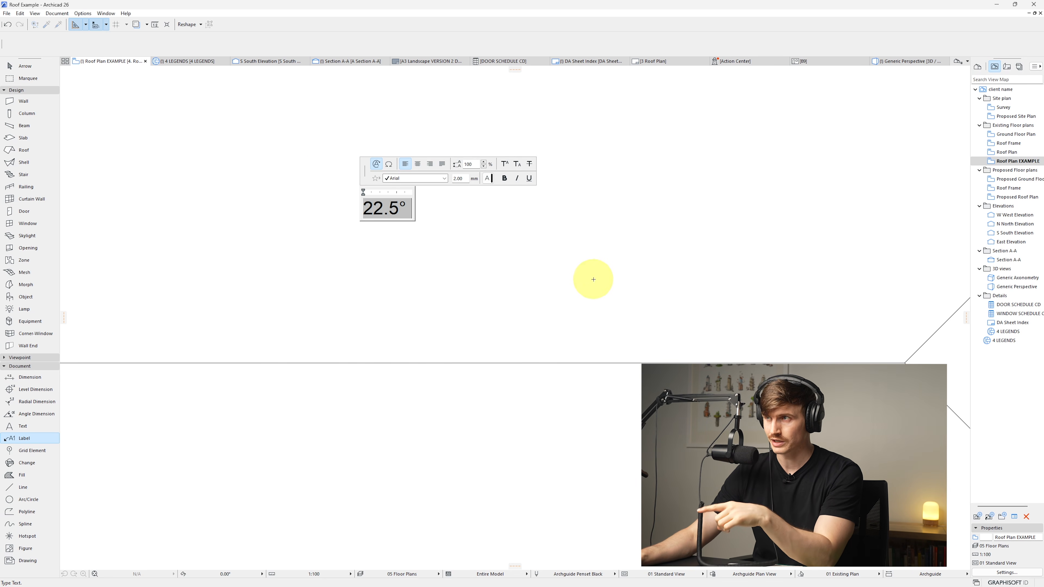
left_click(621, 254)
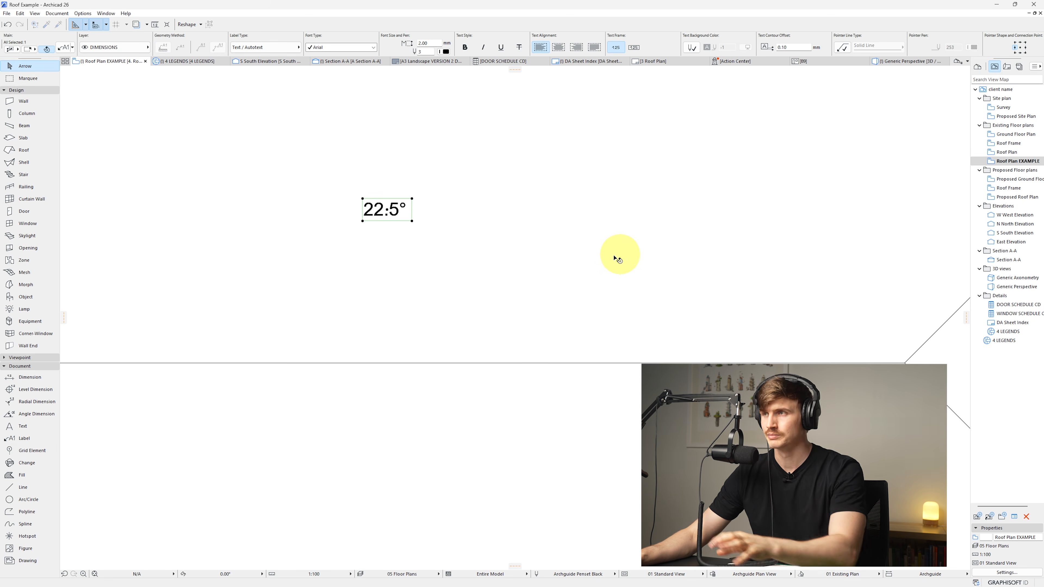
Rotate the pitch label on the upper plane about its centre so it reads vertically, parallel to the roof's fall.
scroll(407, 211, "down", 5)
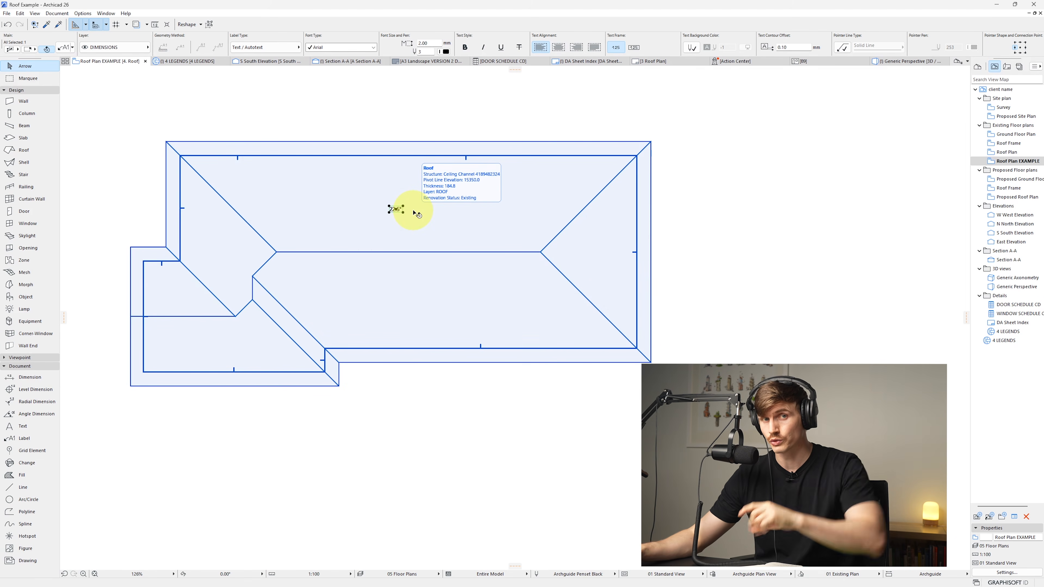
key("ctrl+e")
left_click(396, 209)
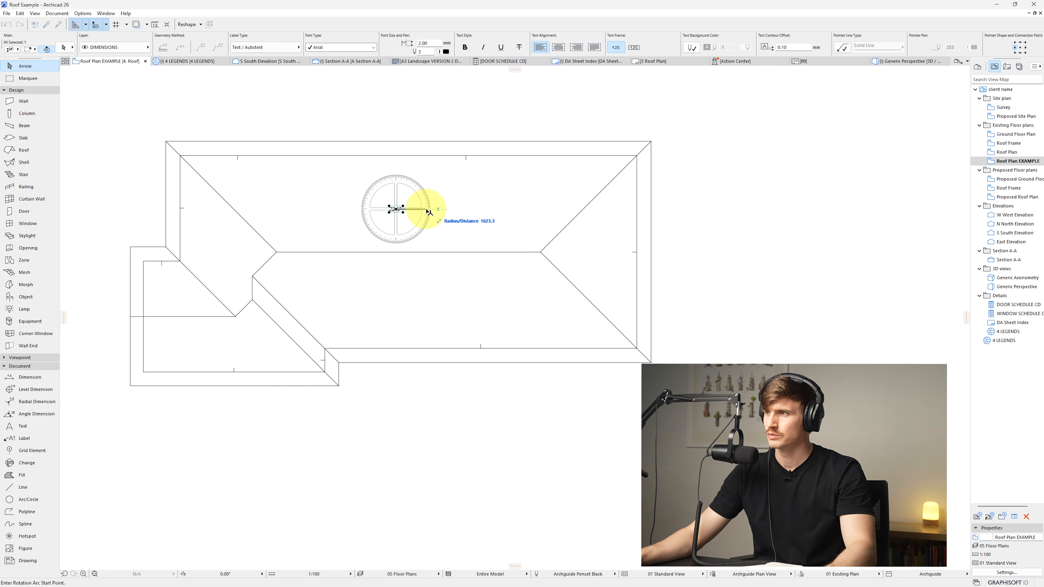
left_click(429, 211)
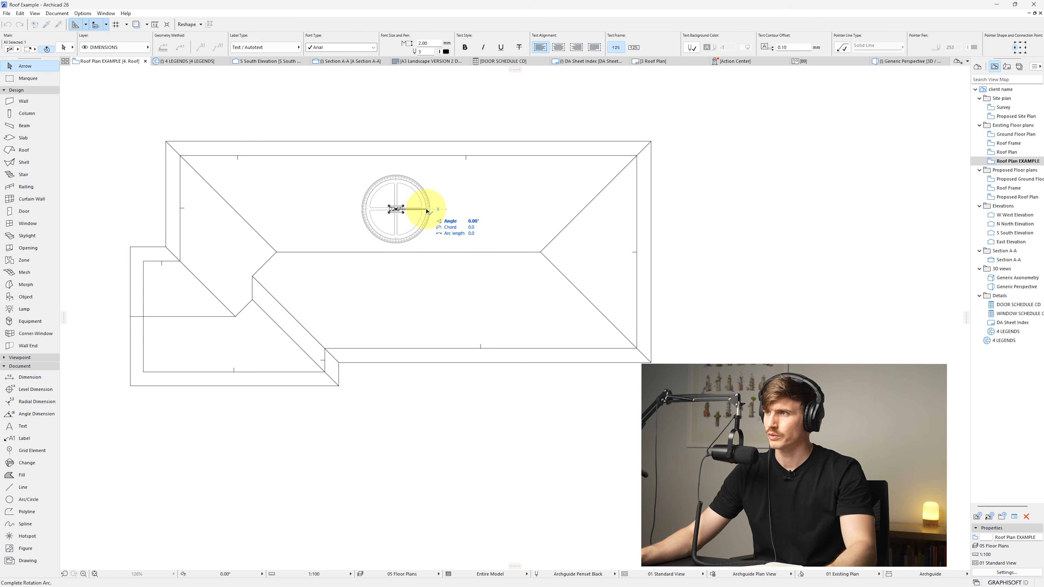
left_click(401, 150)
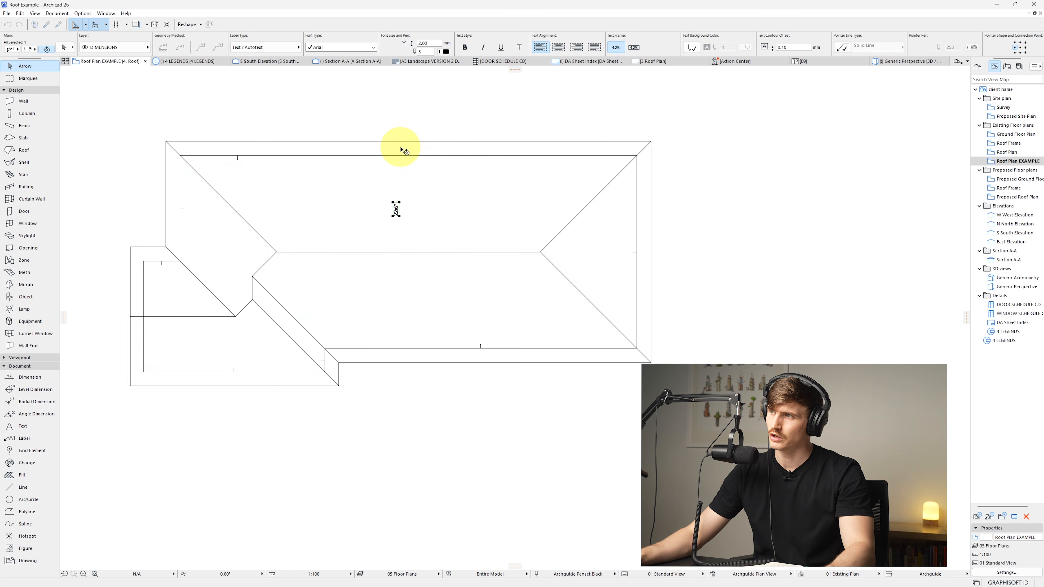
key("Escape")
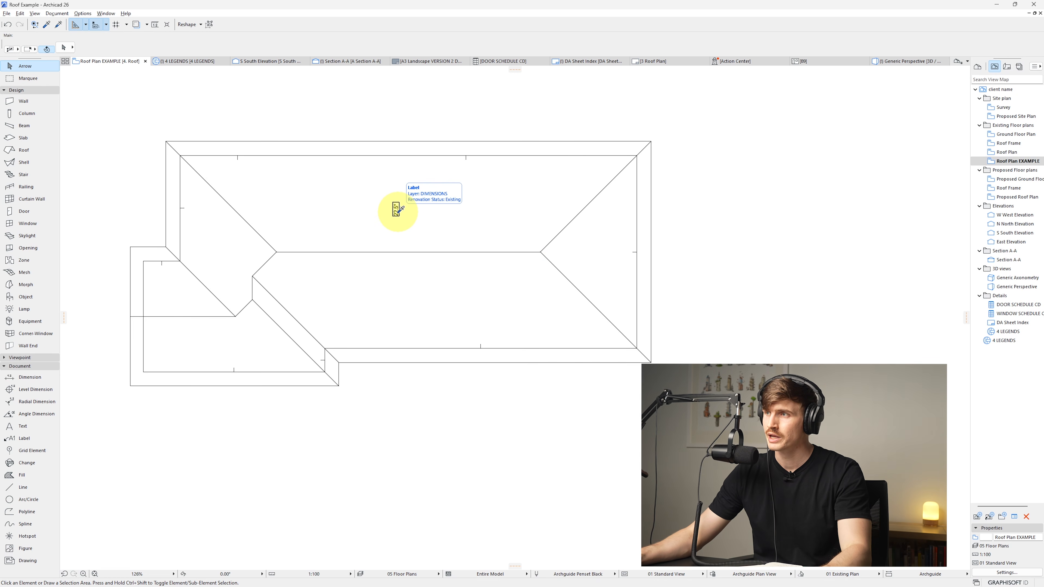
Reuse the rotated pitch label's settings to label the main roof's lower plane and both planes of the smaller wing.
left_click(398, 211, "alt")
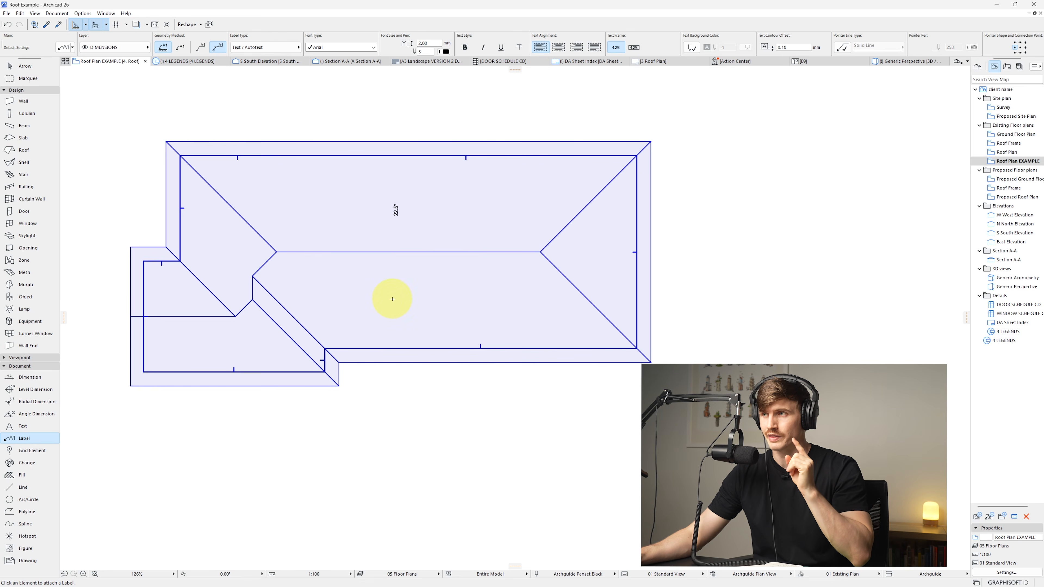
left_click(395, 296)
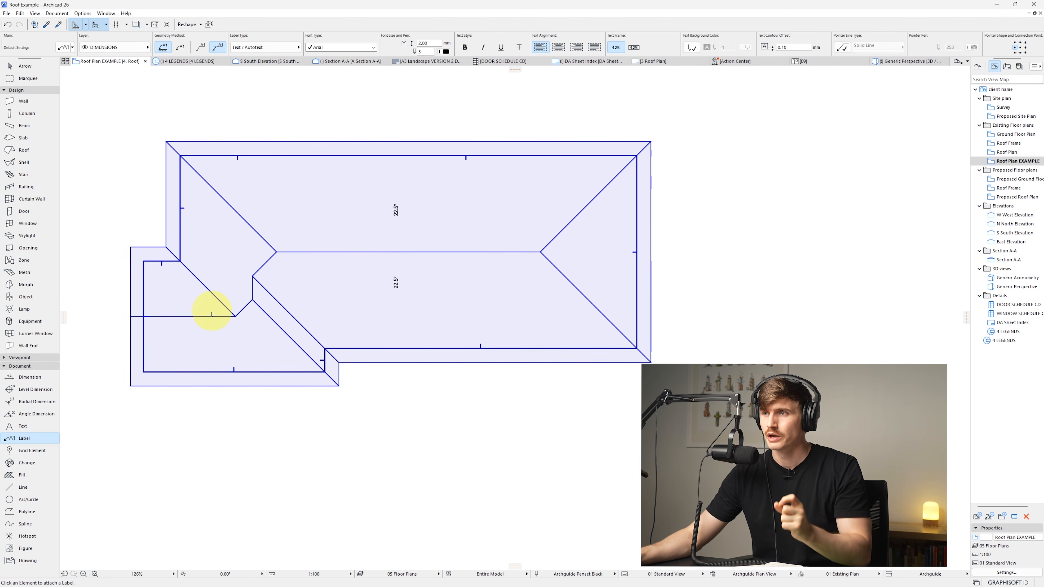
left_click(200, 342)
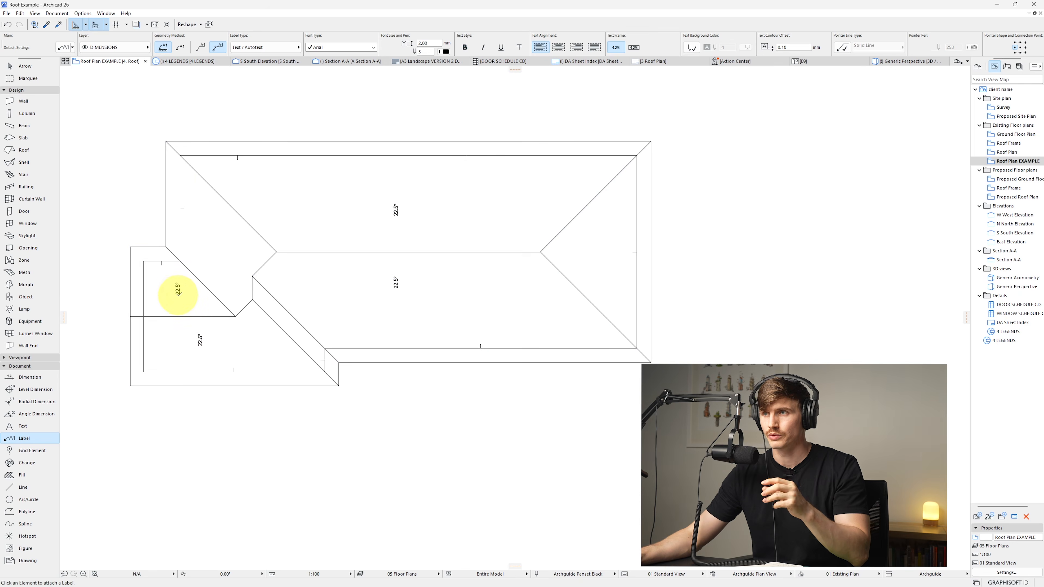
left_click(180, 298)
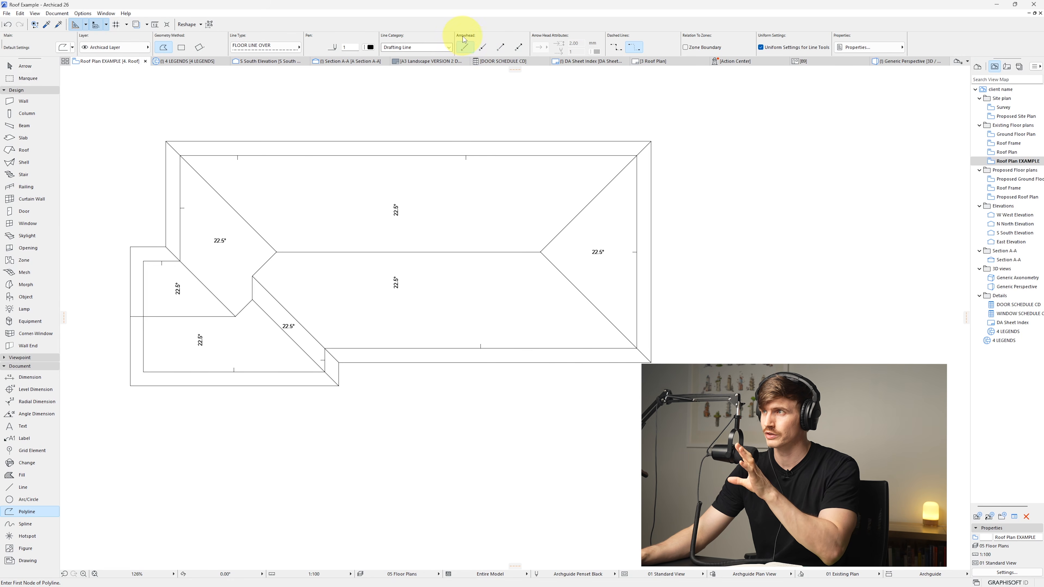
Draw a vertical polyline about 1050 mm long beside the upper plane's pitch label, with an arrowhead at its start.
left_click(484, 48)
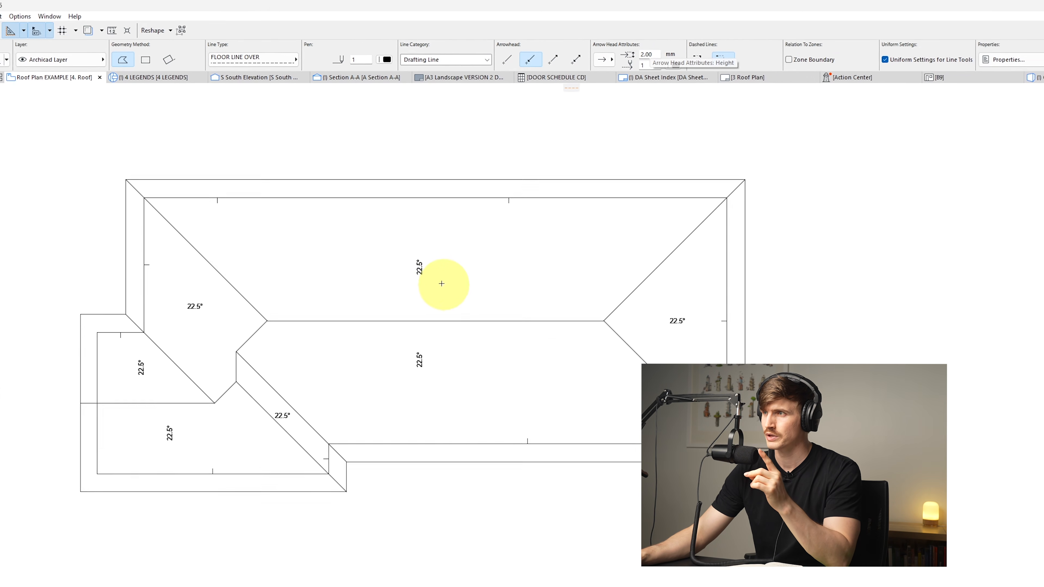
left_click(426, 281)
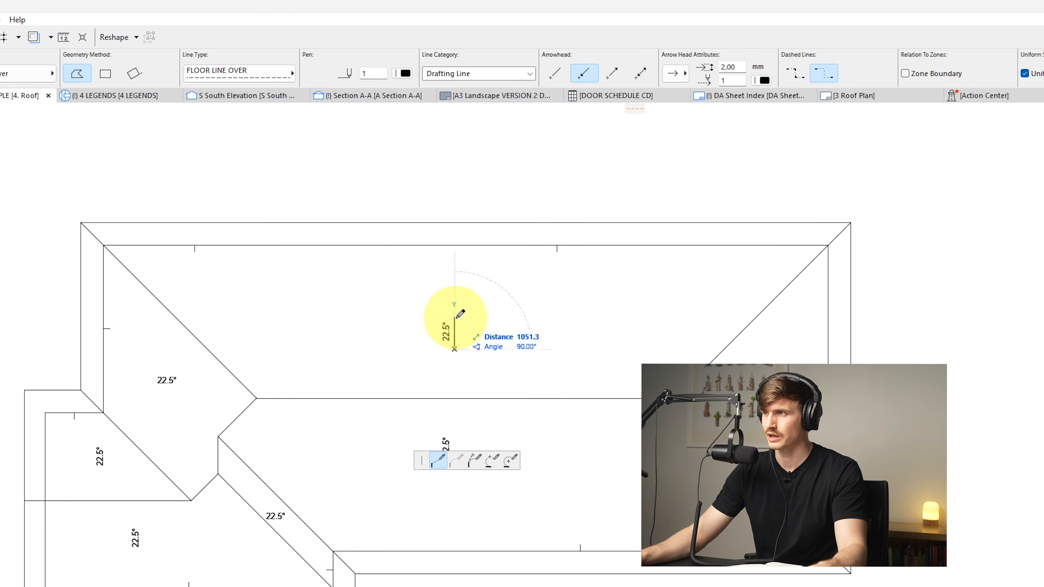
double_click(457, 316)
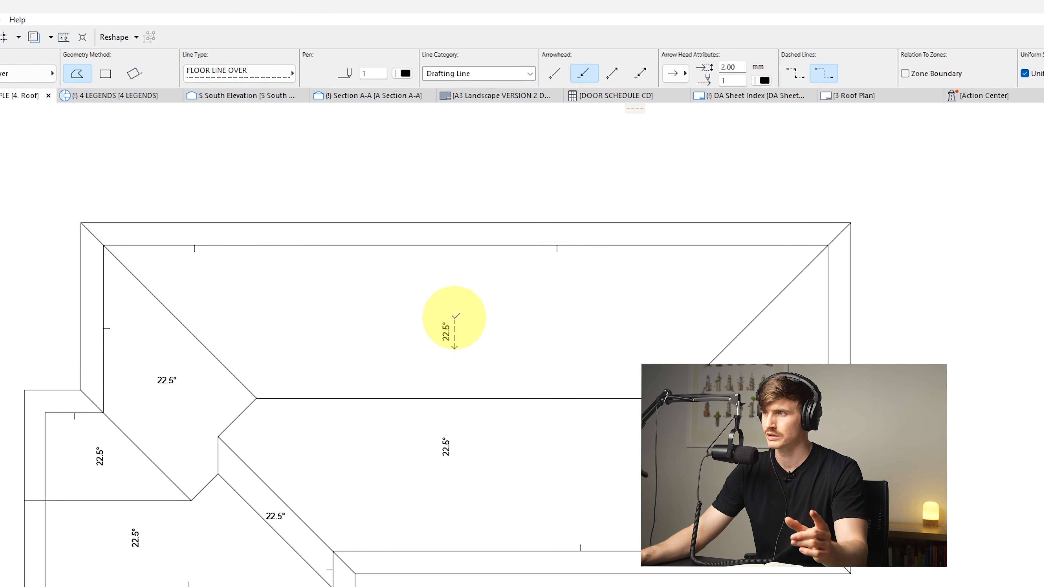
Move the polyline's arrowhead to its end and set its line type to Solid Line.
left_click(618, 75)
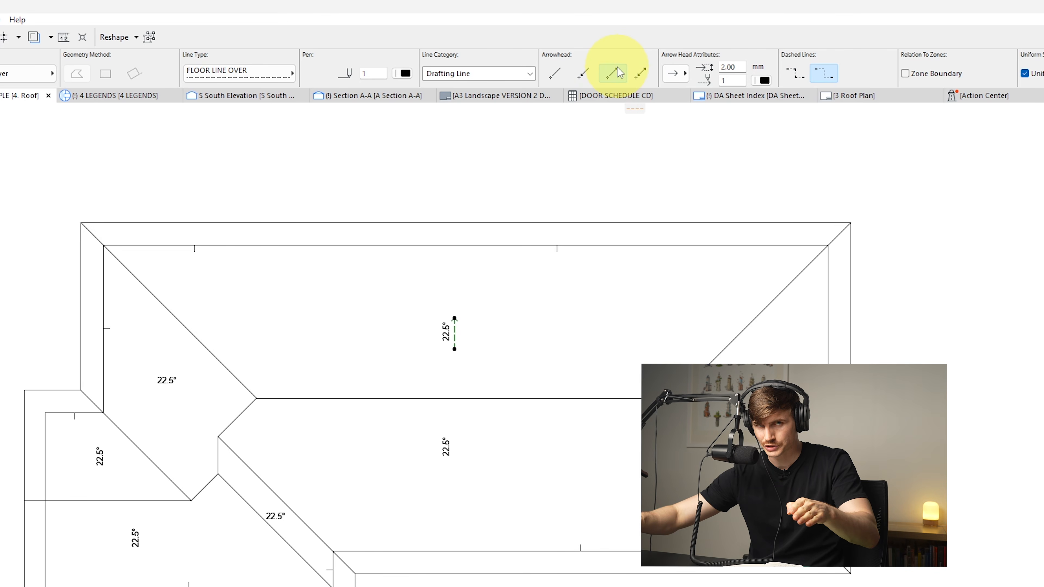
left_click(251, 70)
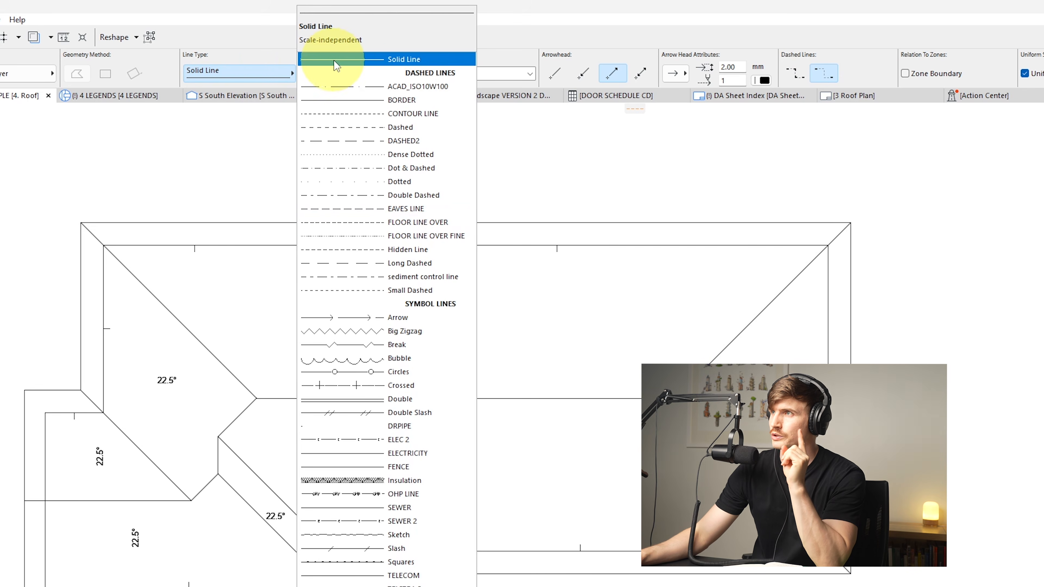
left_click(341, 66)
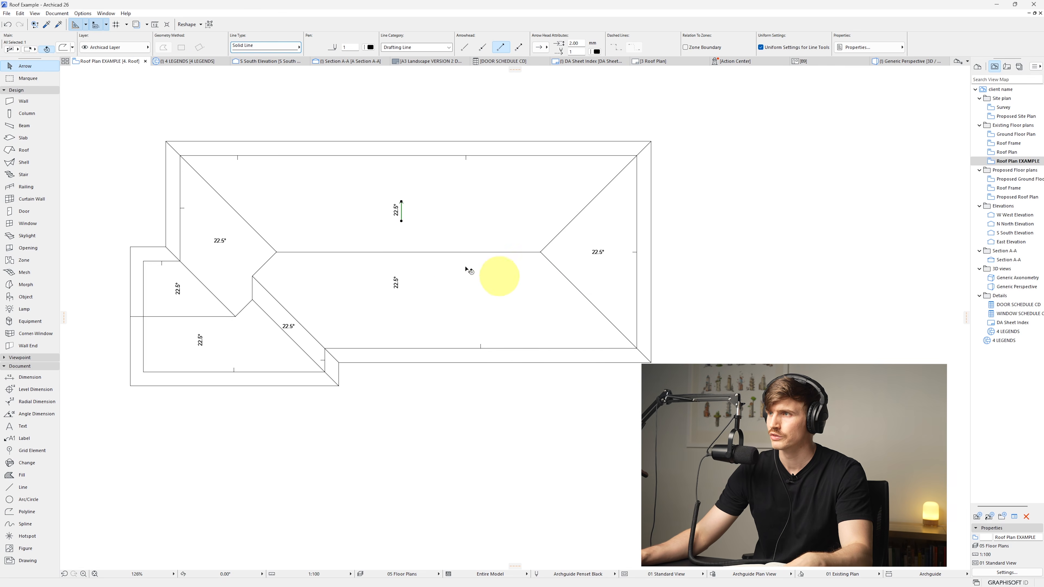
Mirror a copy of the fall arrow across the main ridge and align the right hip plane's arrow with the ridge end.
key("ctrl+alt+m")
left_click(405, 251)
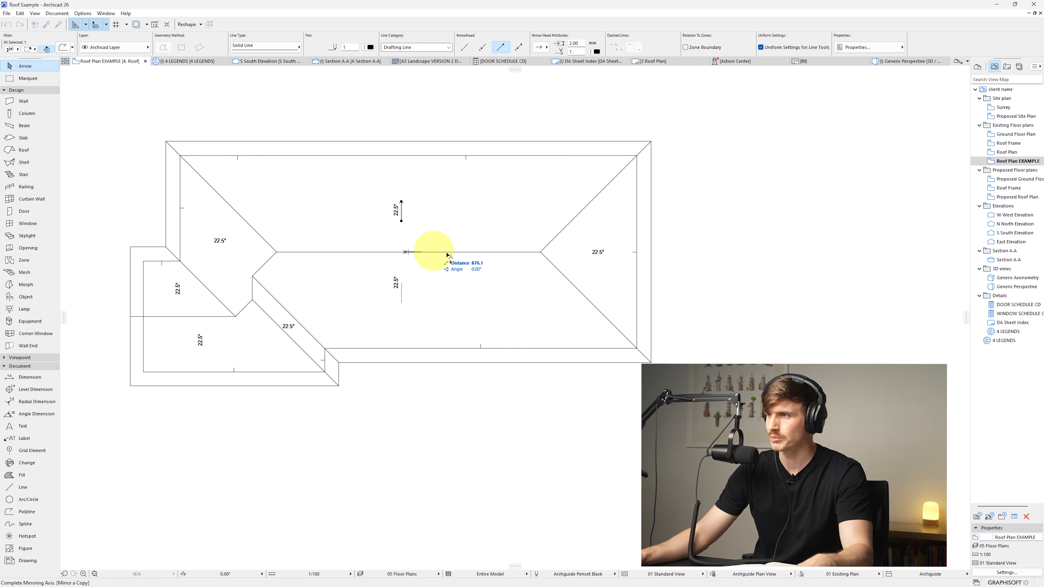
left_click(480, 252)
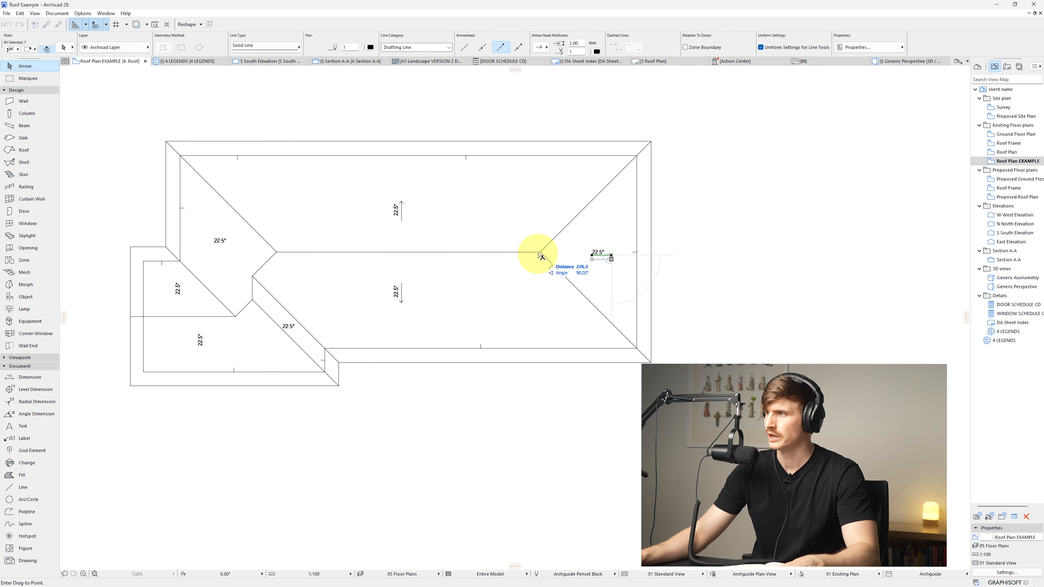
left_click(540, 254)
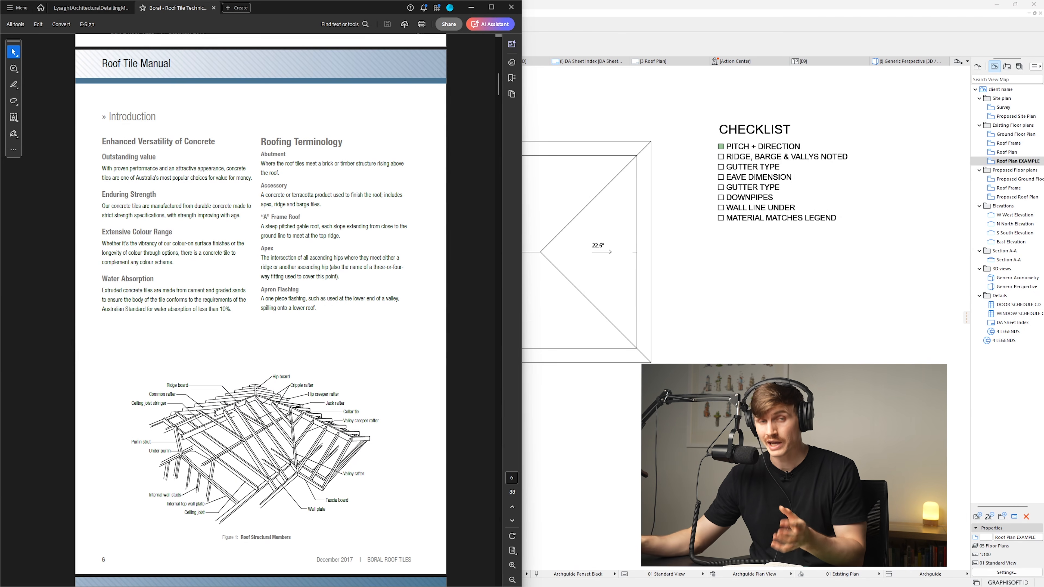
Browse the Boral Roof Tile Manual's Architectural Details section for the ridge, eave and abutment details.
left_click_drag(499, 84, 499, 451)
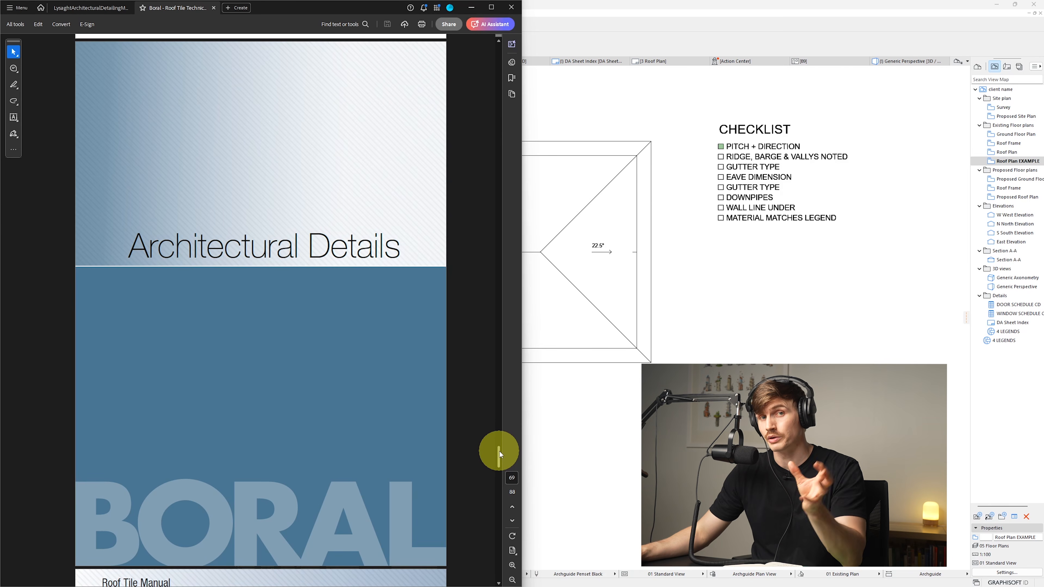
scroll(499, 452, "down", 10)
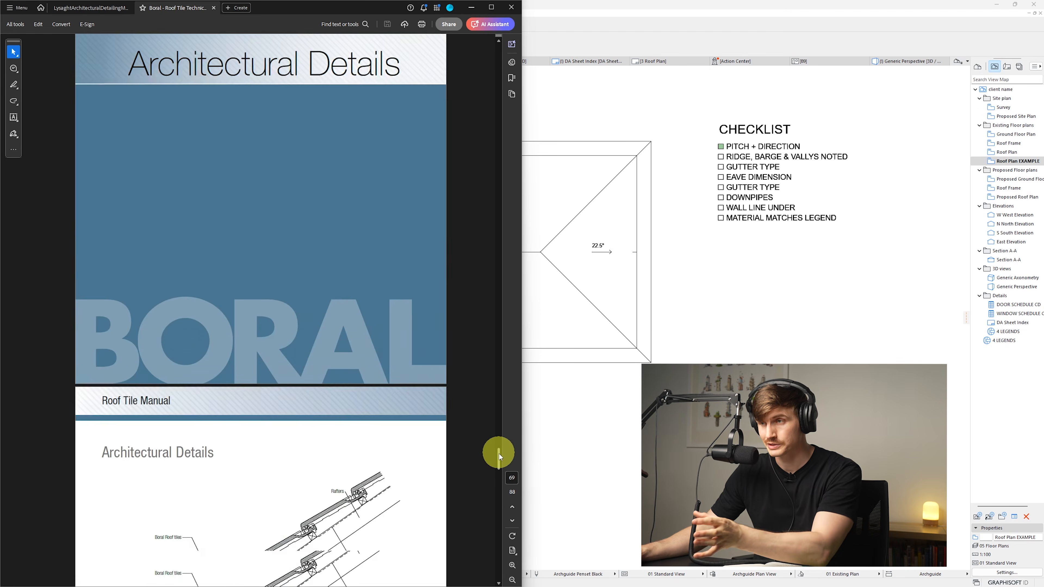
left_click_drag(499, 465, 497, 471)
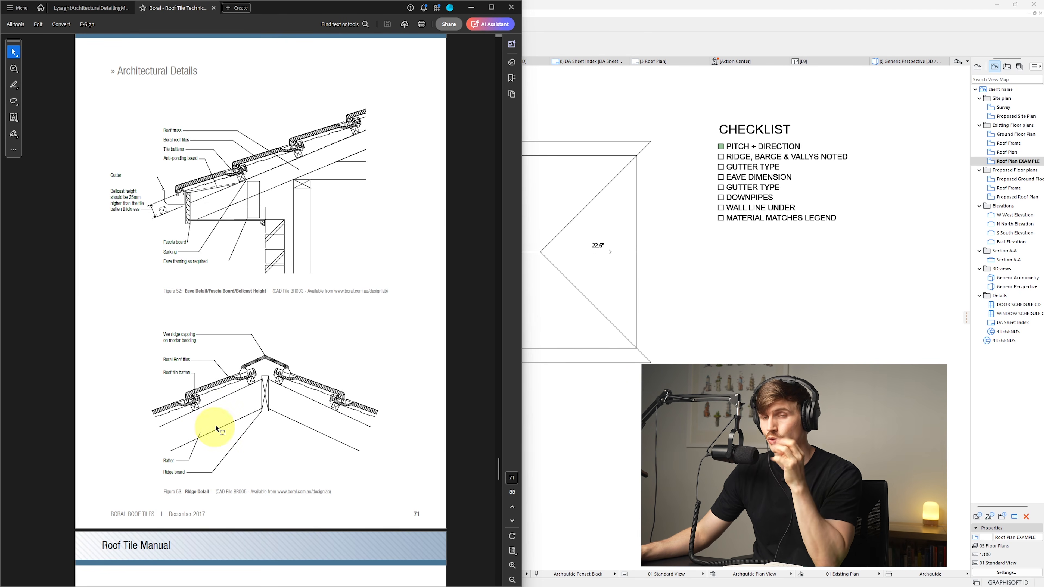
left_click_drag(497, 467, 495, 484)
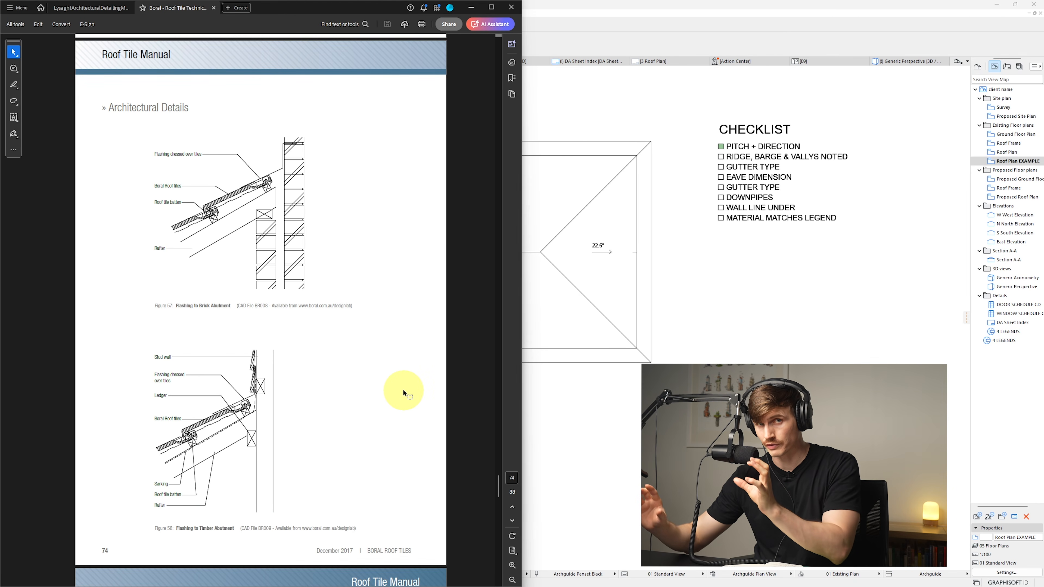
scroll(378, 388, "down", 1)
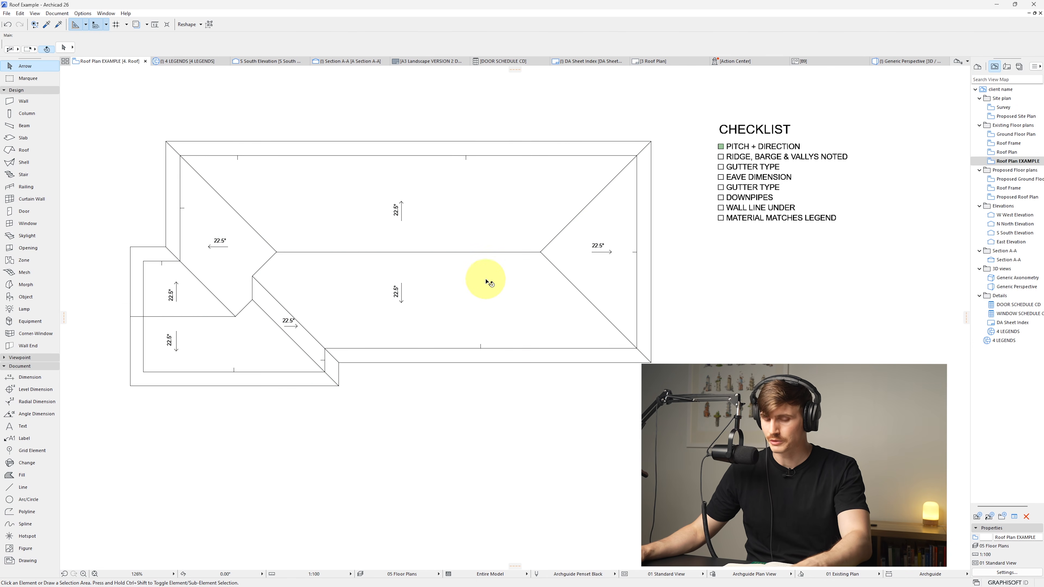
Copy the multi-plane roof 20000 mm straight down, clear of the annotated plan.
left_click(488, 281)
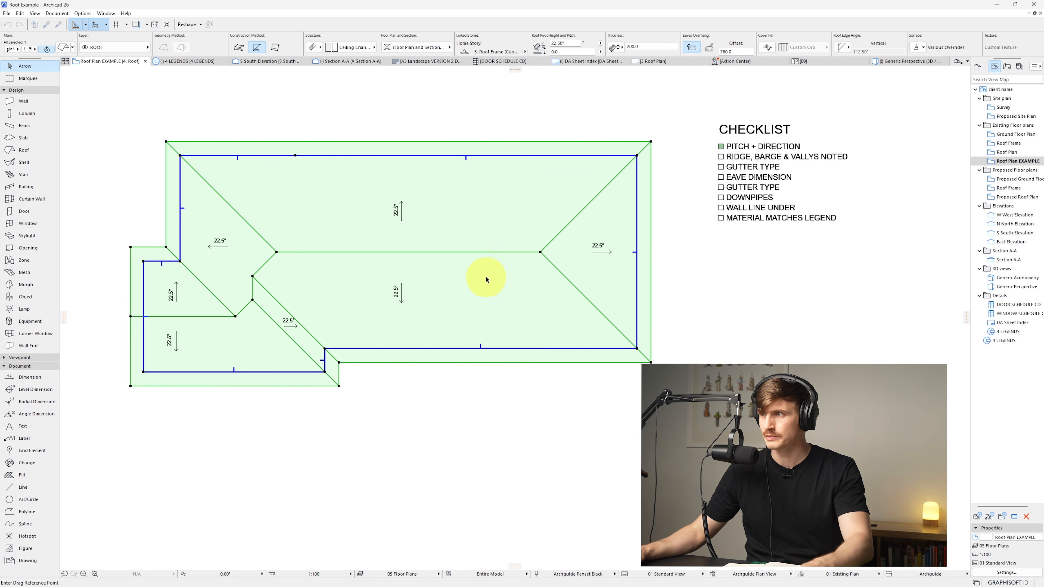
left_click(486, 278)
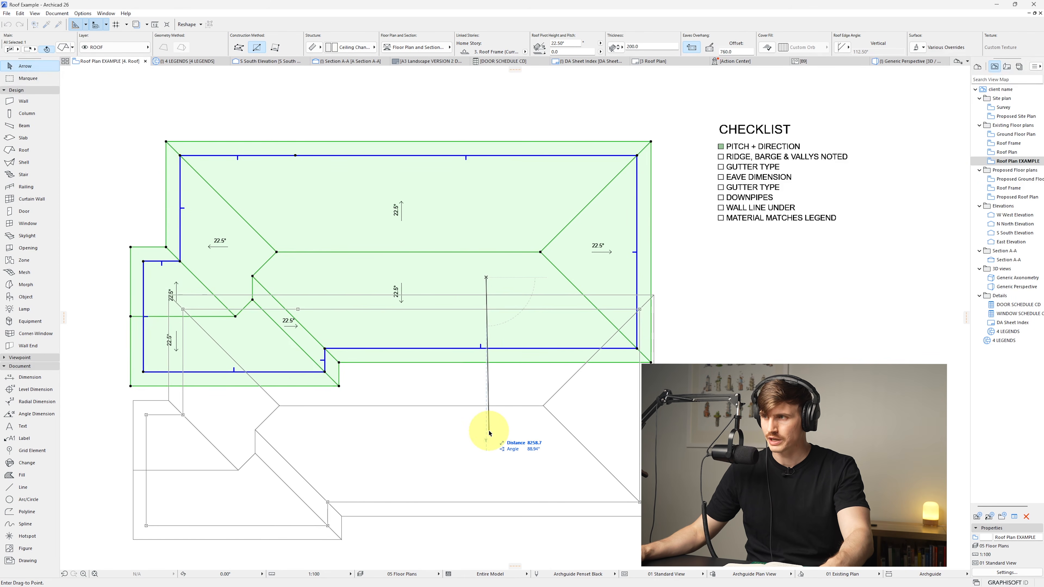
key("ctrl")
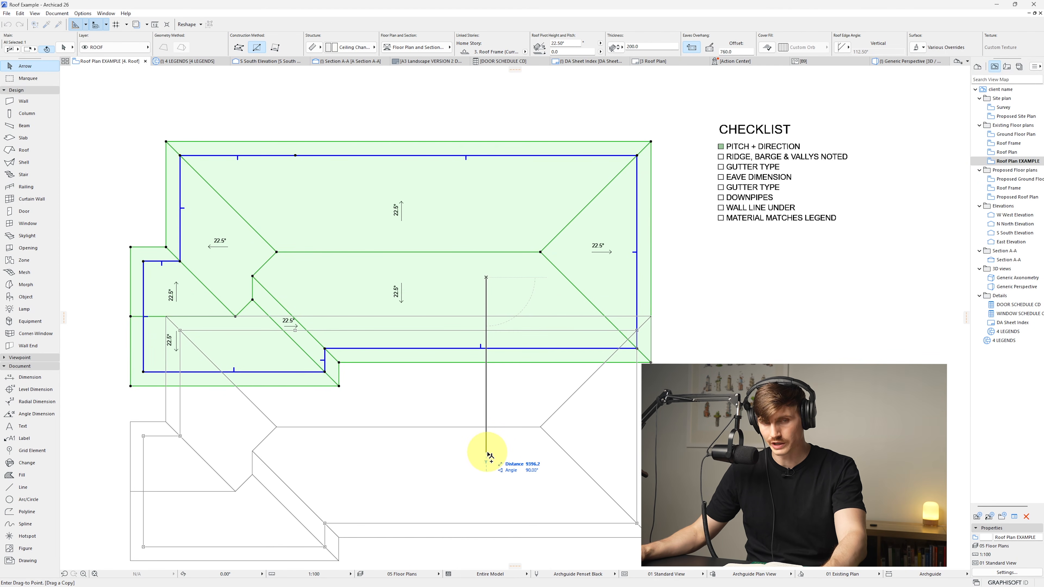
key("Tab")
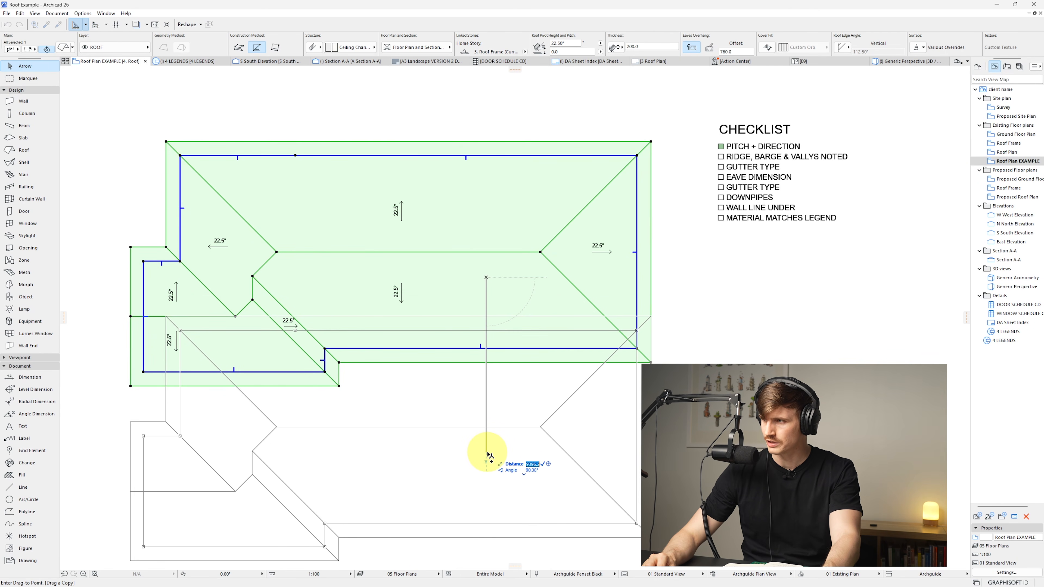
type("20000")
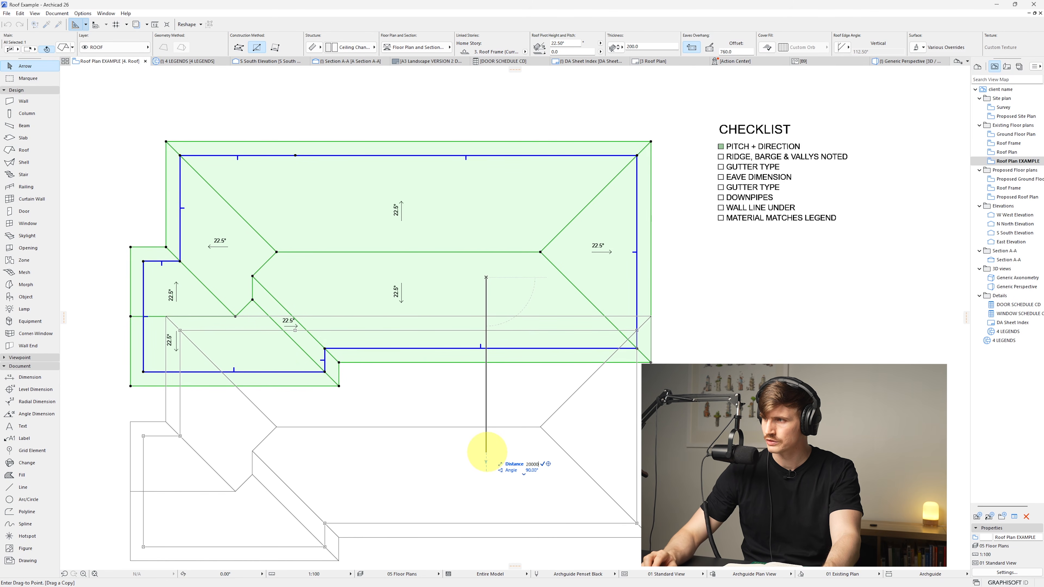
key("Return")
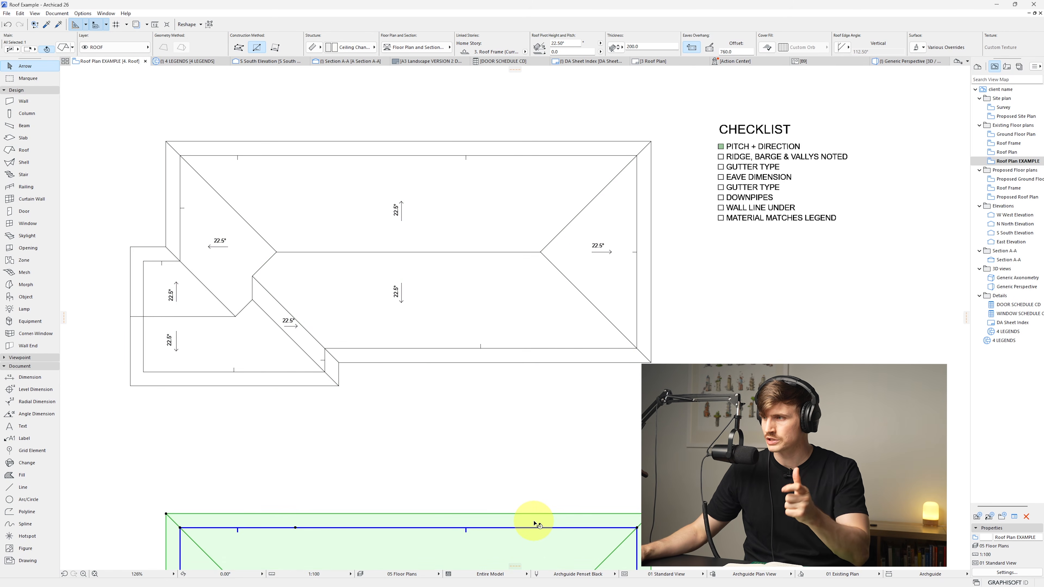
middle_click_drag(534, 521, 536, 231)
middle_click_drag(531, 223, 530, 209)
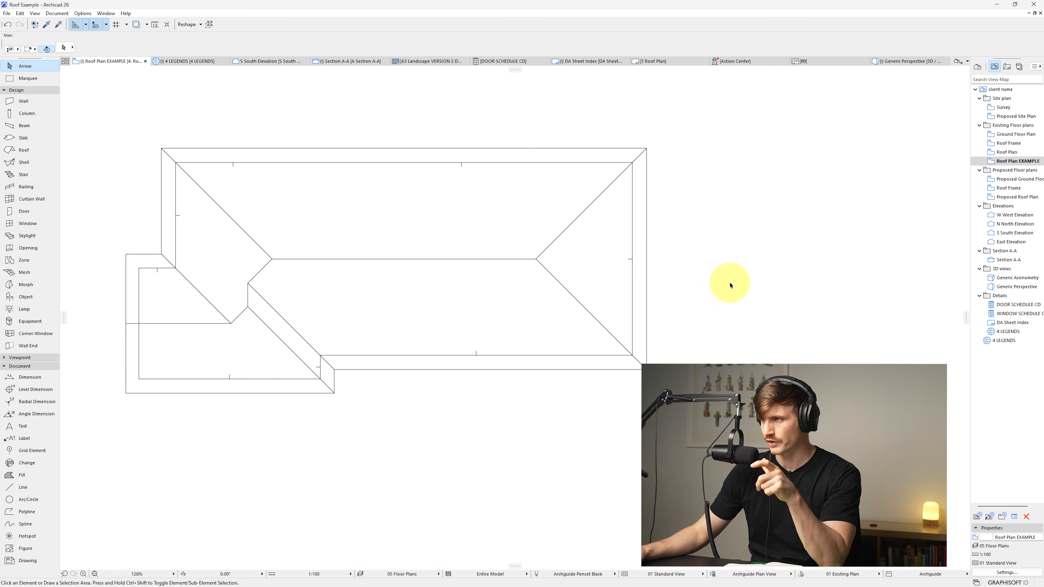
Split the copied multi-plane roof into single-plane roofs and suspend grouping.
left_click(520, 293)
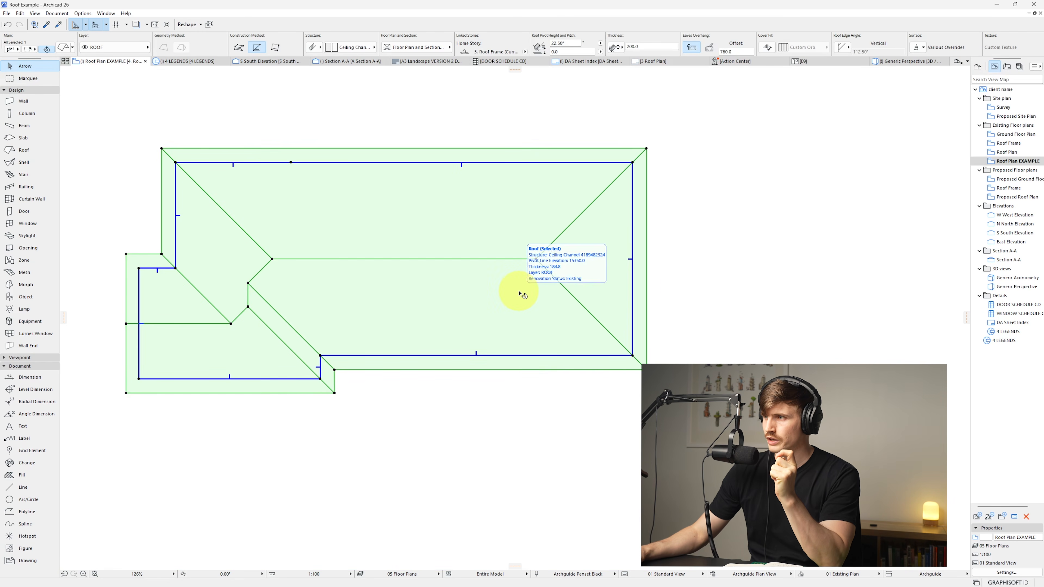
right_click(520, 293)
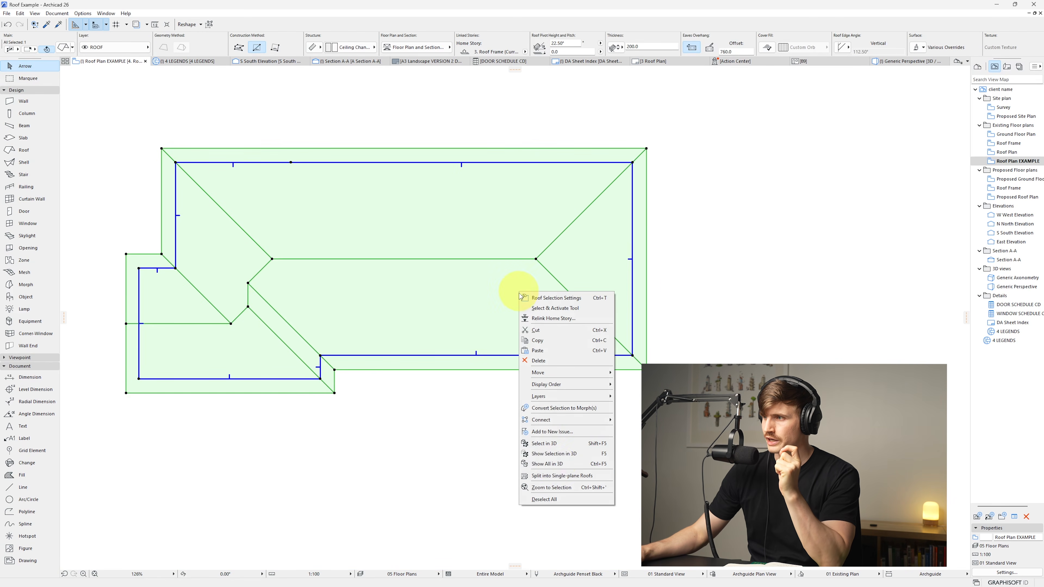
left_click(559, 476)
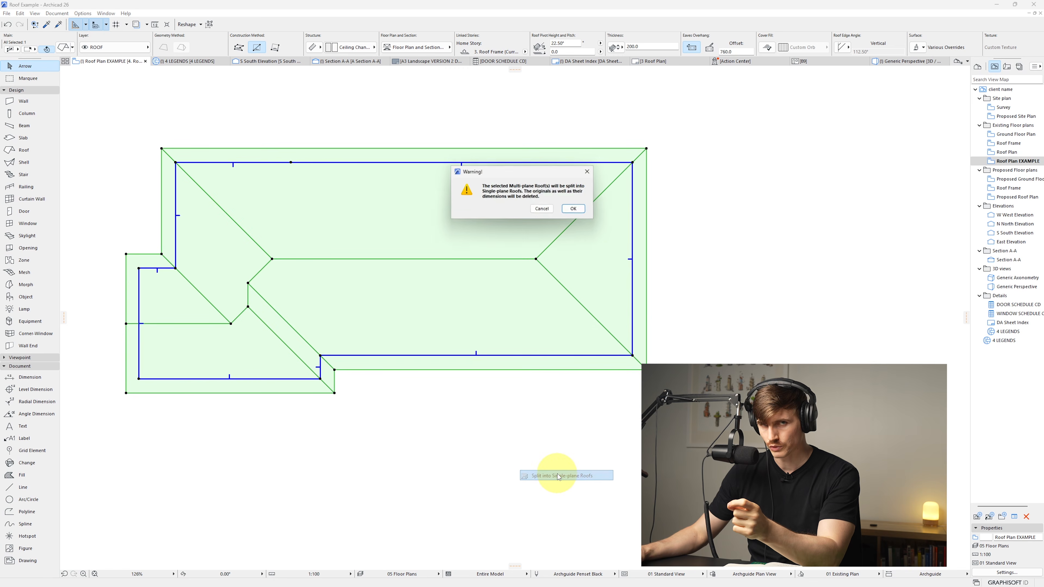
left_click(575, 210)
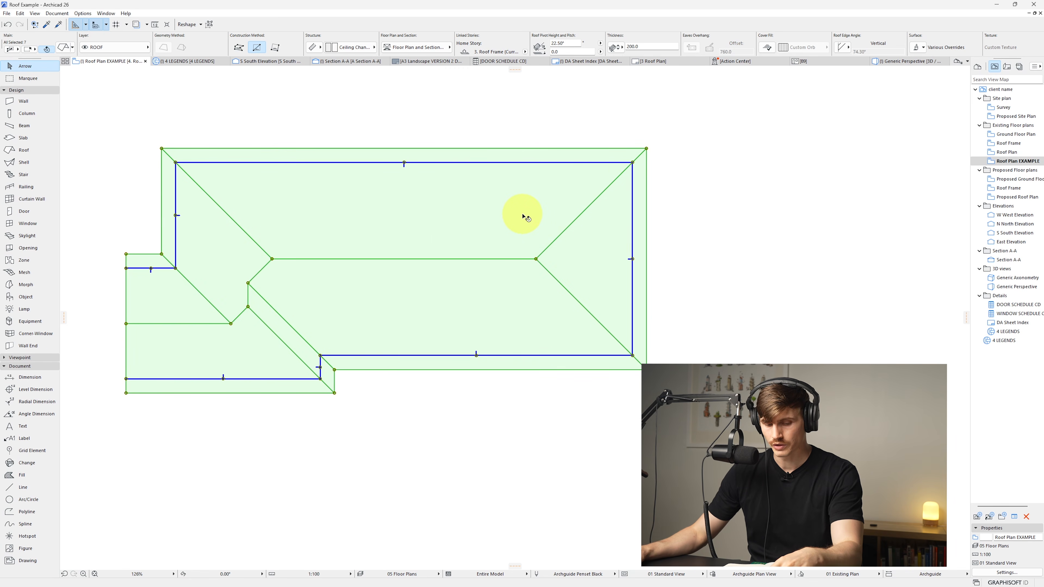
key("alt+g")
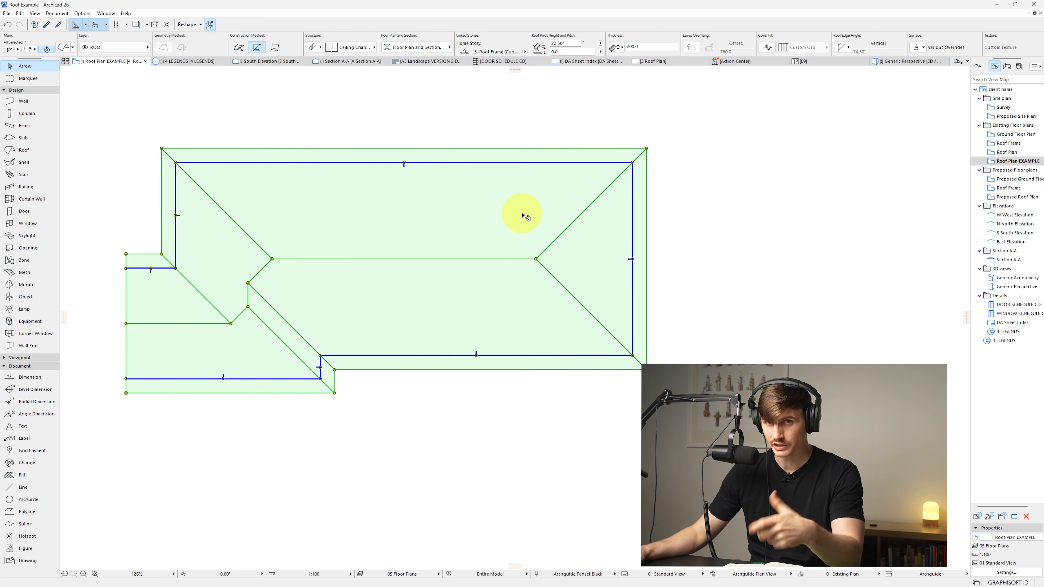
key("Escape")
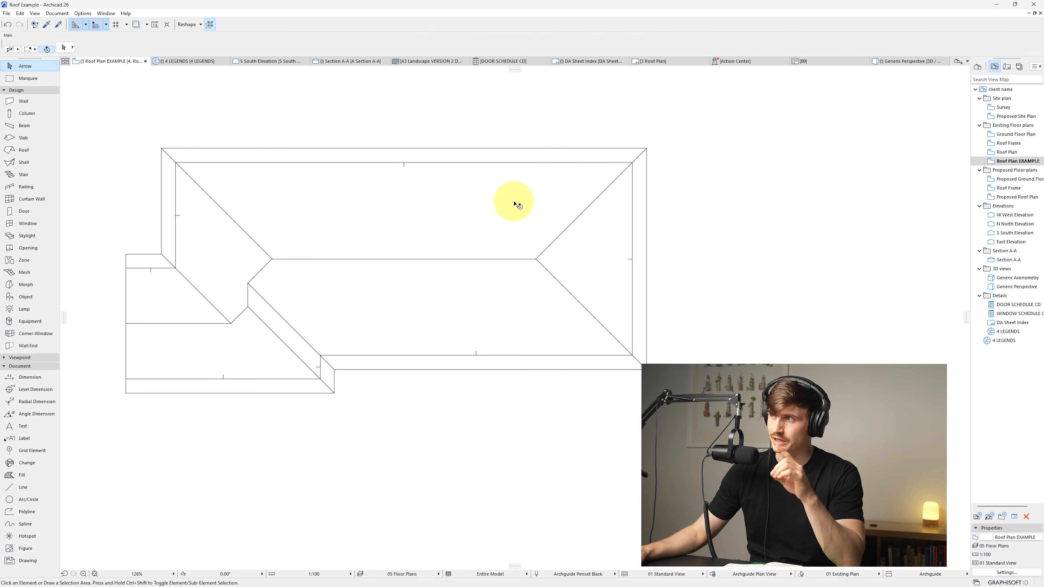
Create a copy of the main roof's upper plane with all edges offset 150 mm inward.
left_click(515, 201)
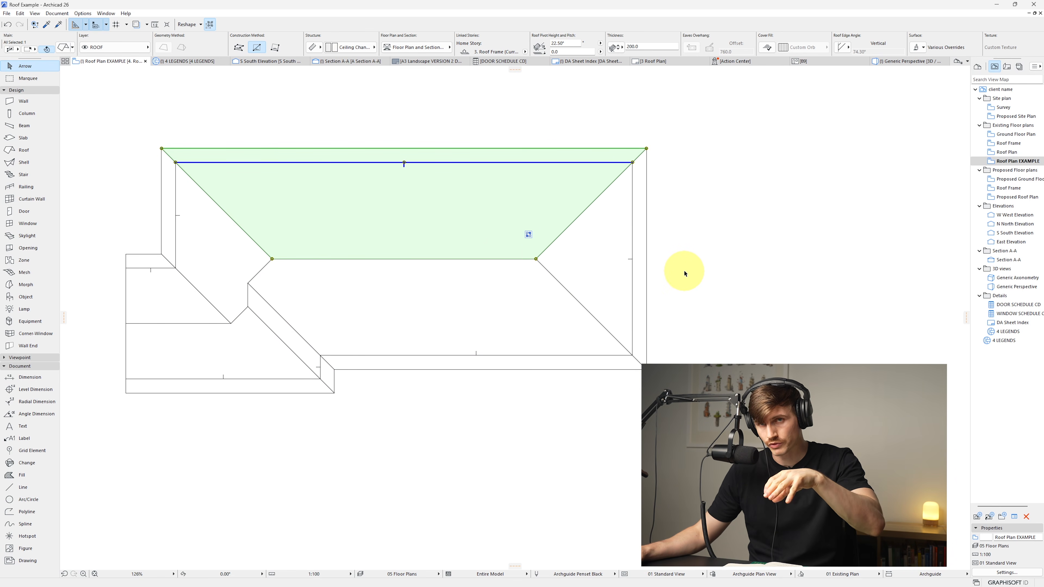
left_click(502, 259)
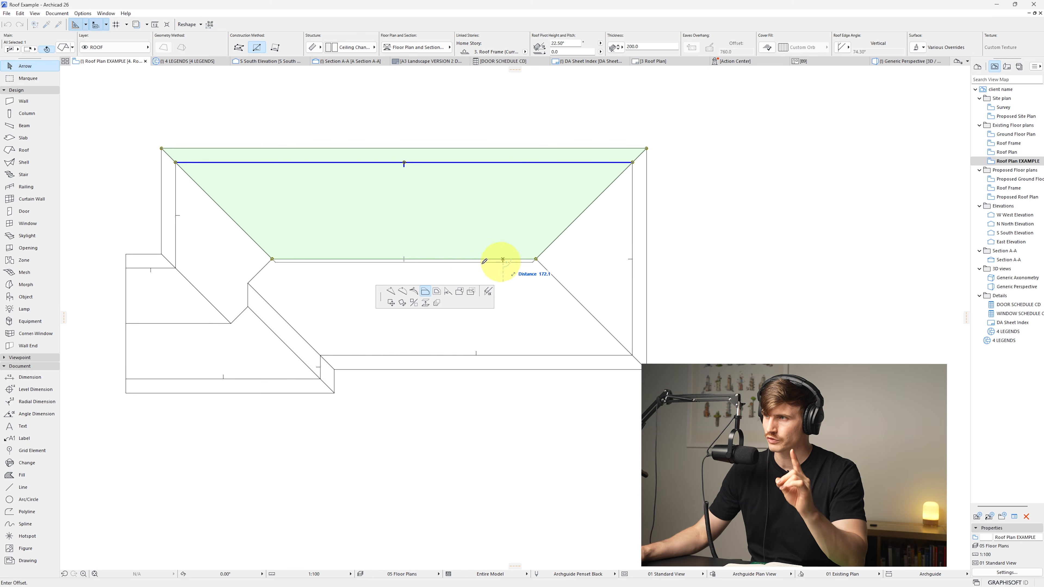
left_click(437, 292)
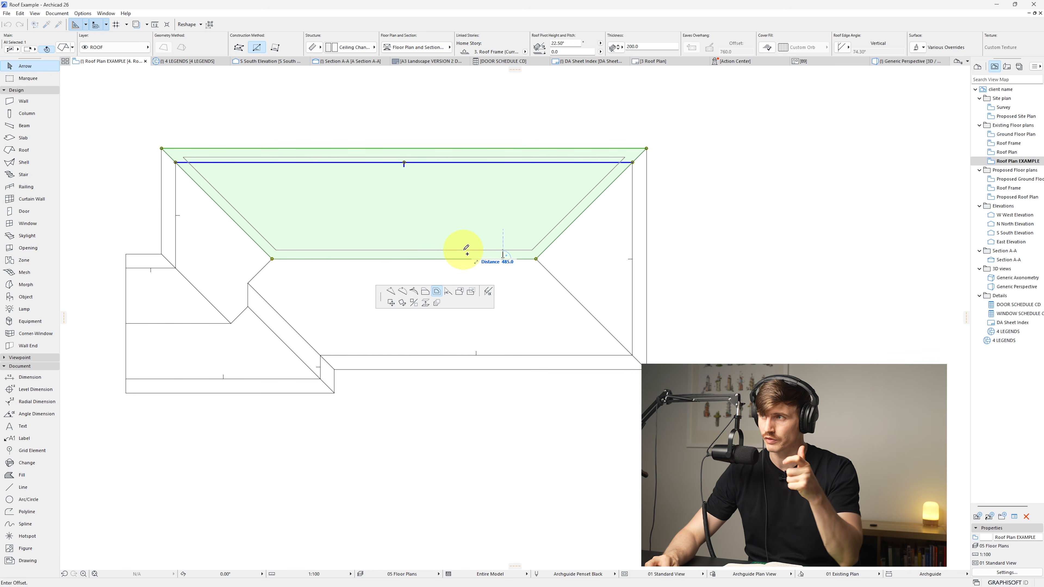
type("150")
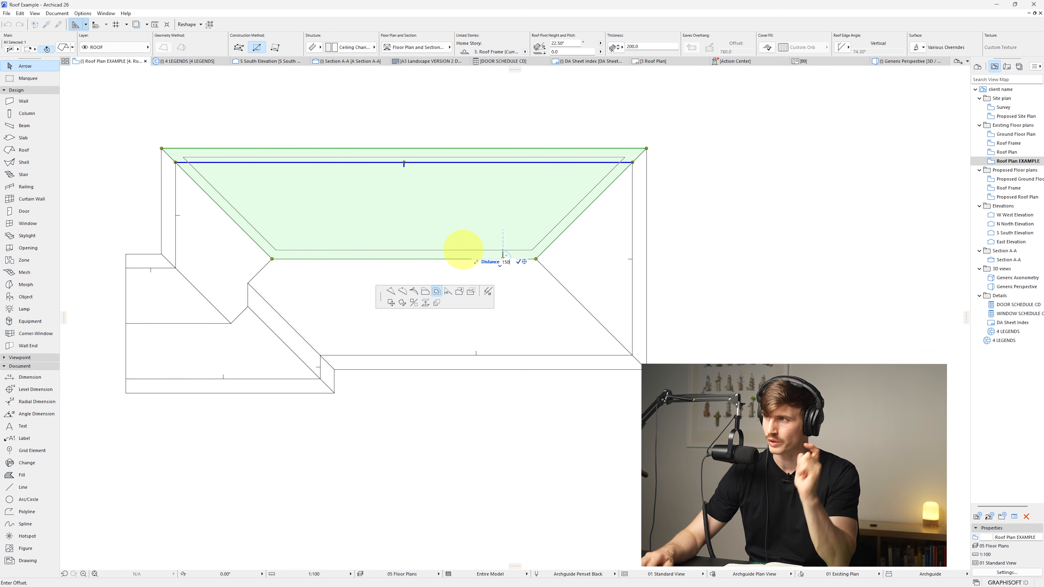
key("Return")
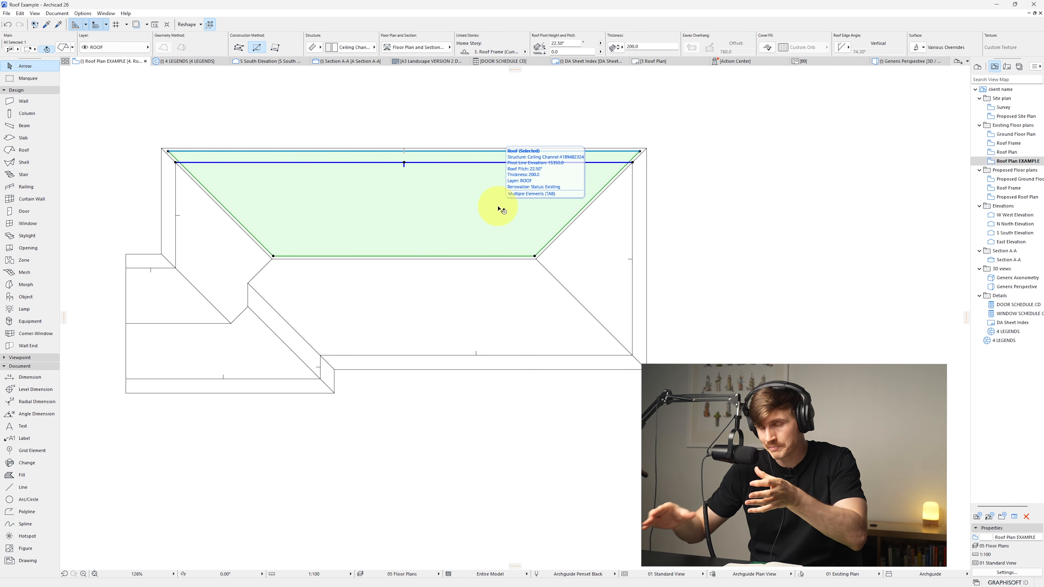
Offset the inner copy's eave edge back out to the original roof plane's eave corner.
left_click(497, 150)
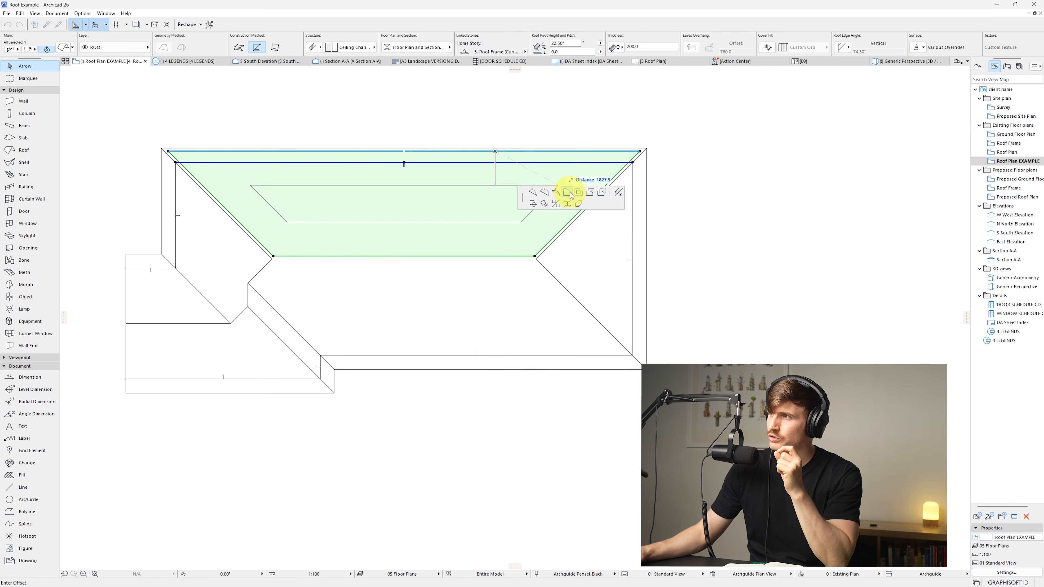
left_click(645, 148)
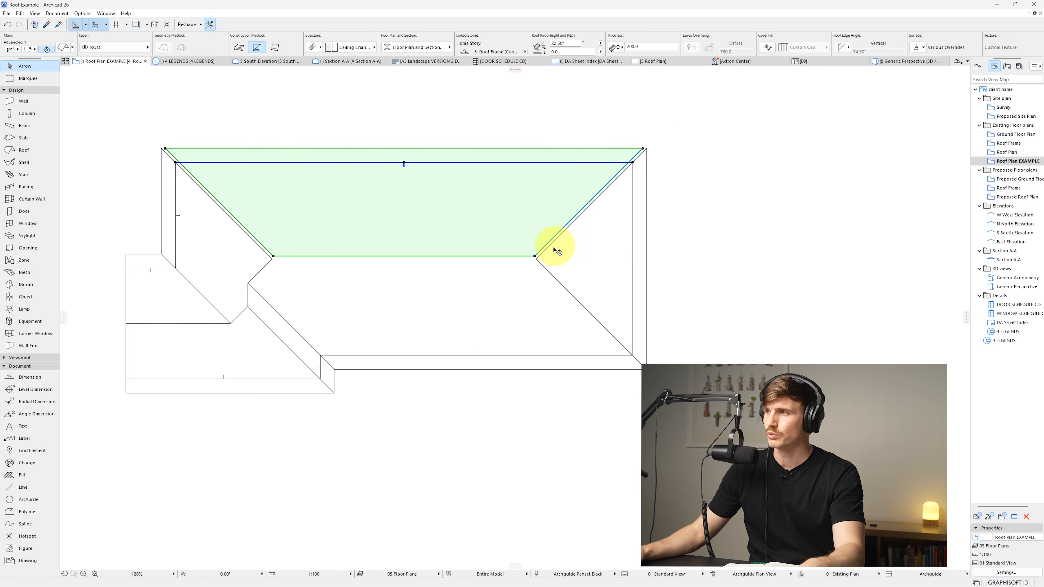
key("Escape")
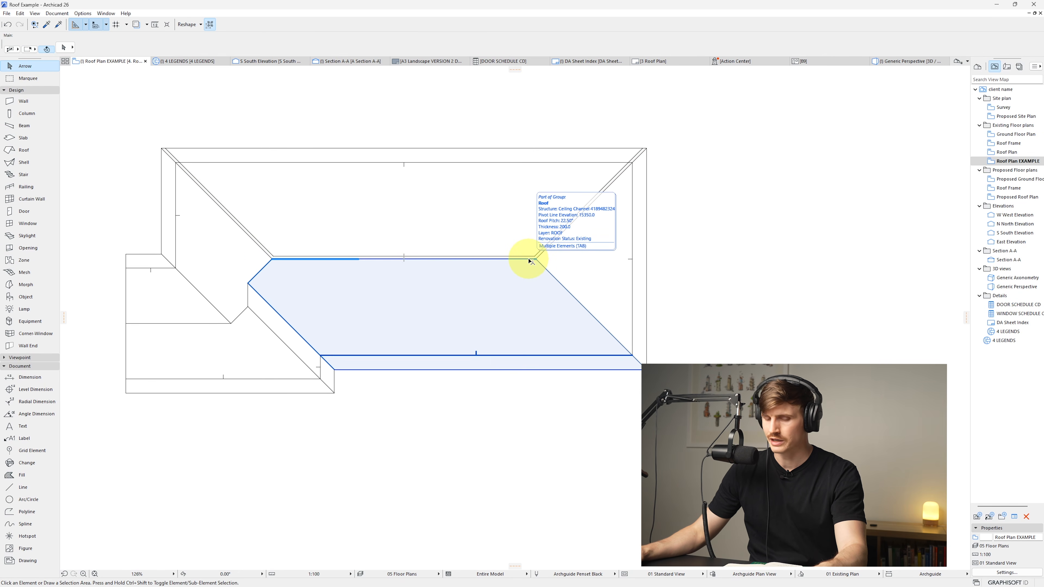
Subtract the inner copy's outline from the original upper roof plane, leaving only a strip along its ridge and hips.
key("Tab")
left_click(530, 261)
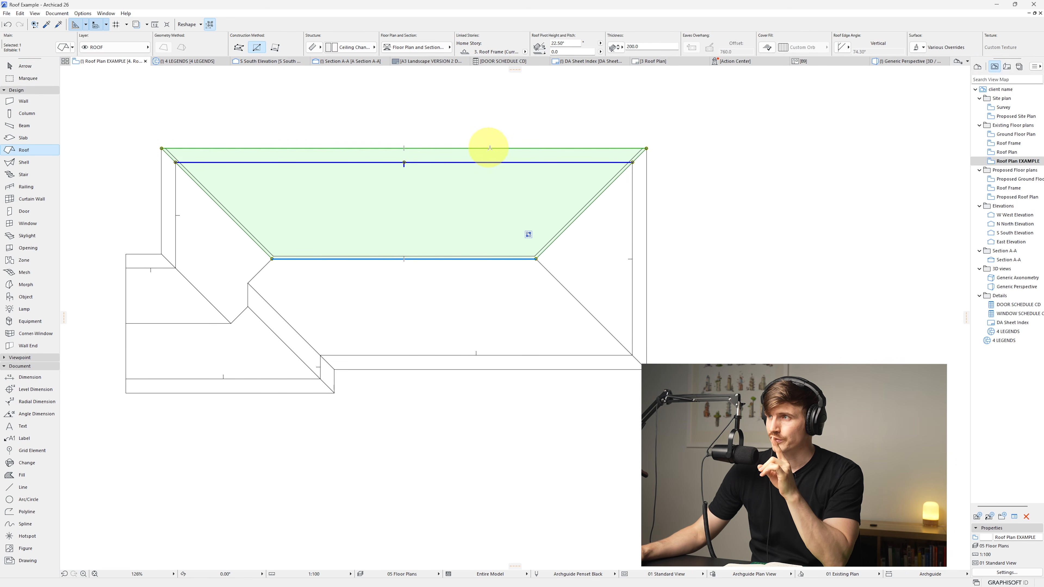
left_click(490, 148)
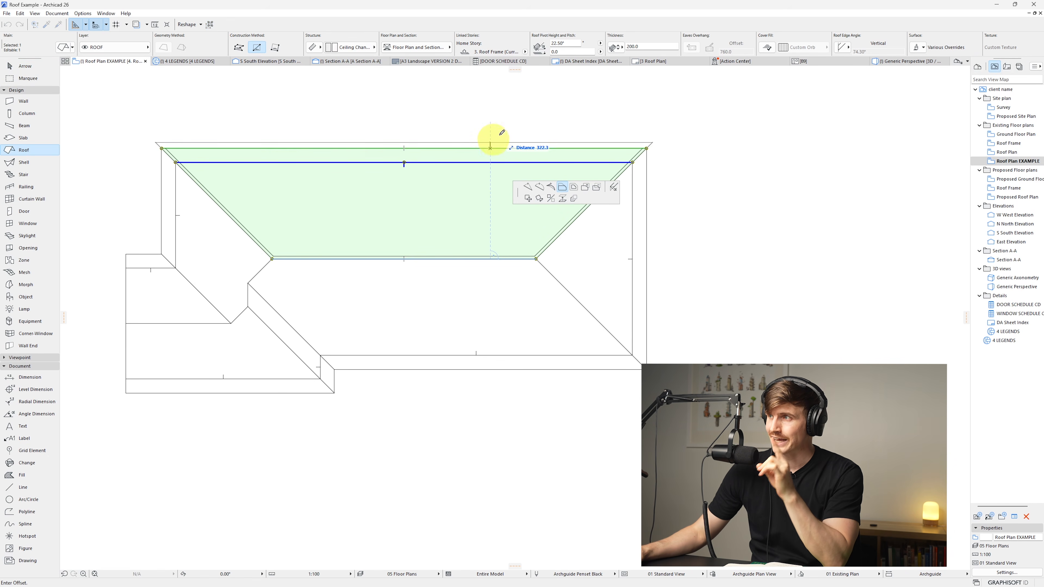
left_click(597, 182)
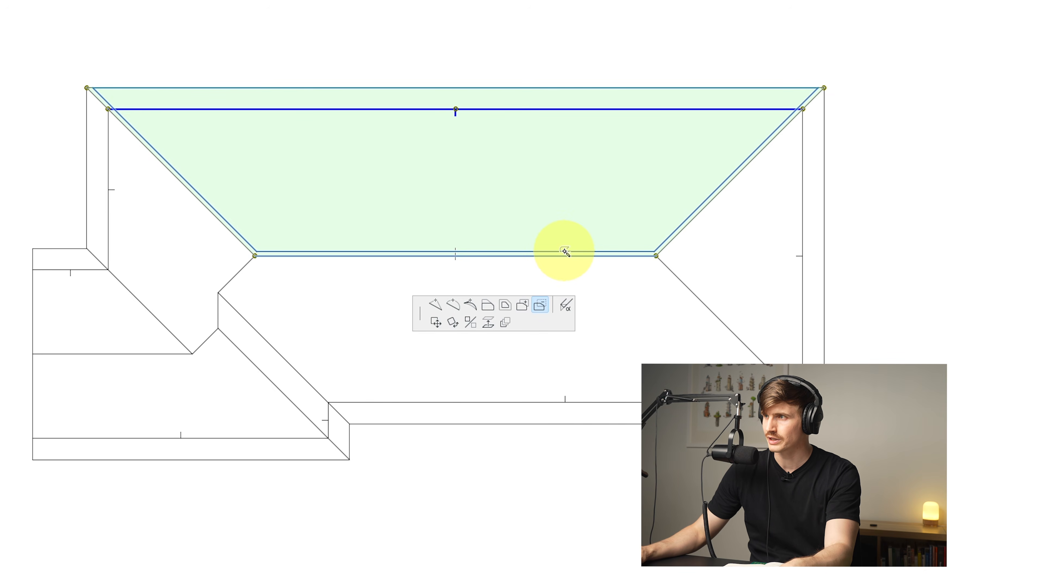
left_click(565, 252)
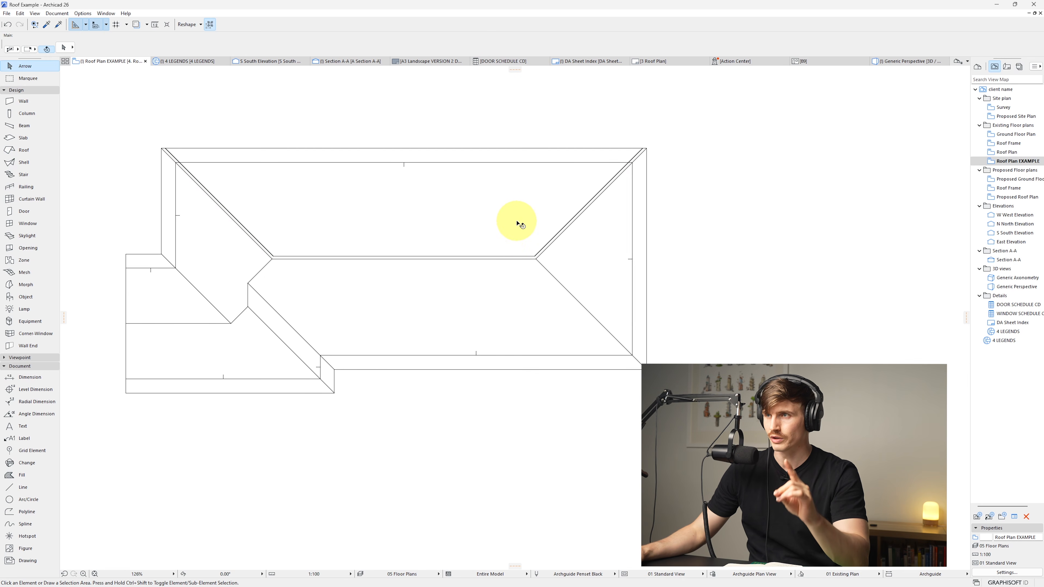
Delete the inner roof plane copy and inspect the remaining ridge and hip strip in 3D.
left_click(516, 223)
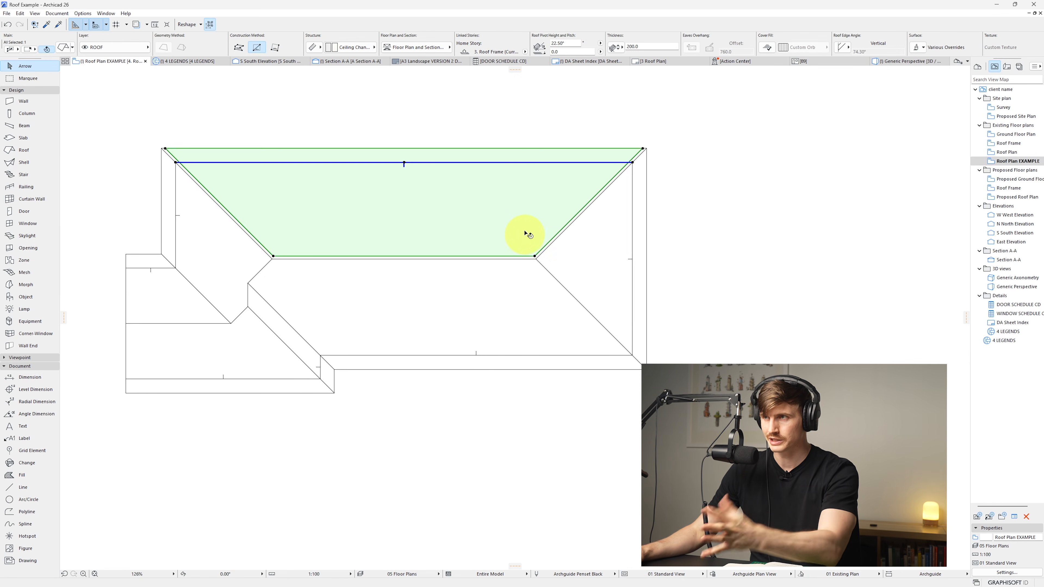
key("Delete")
key("F3")
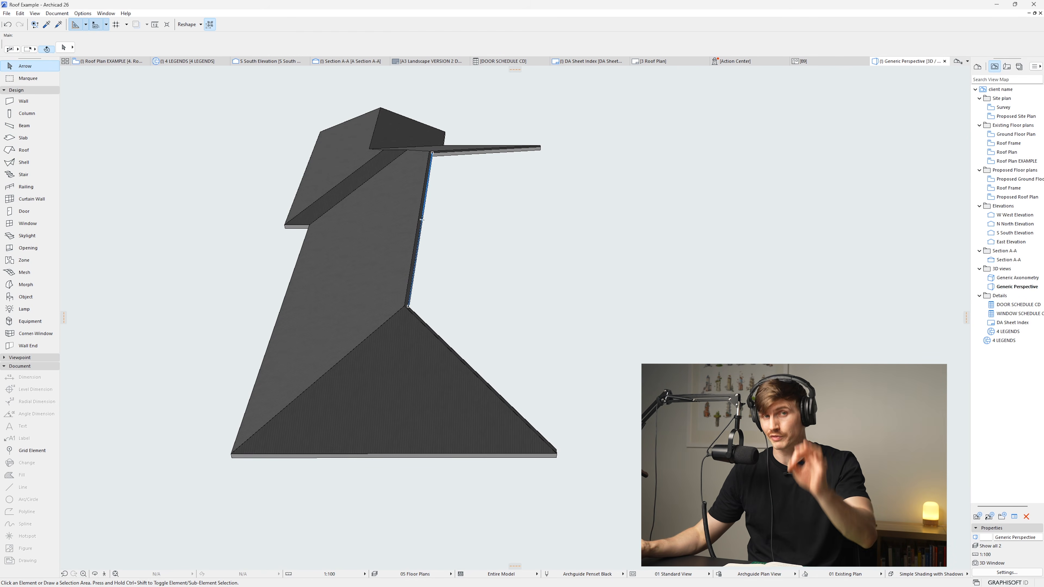
left_click(381, 235)
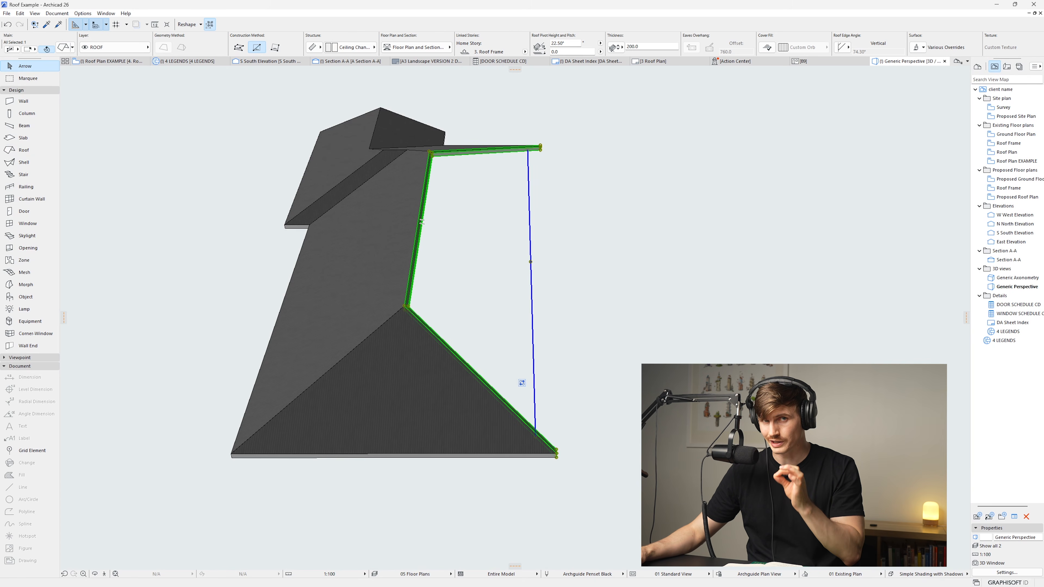
left_click(546, 353)
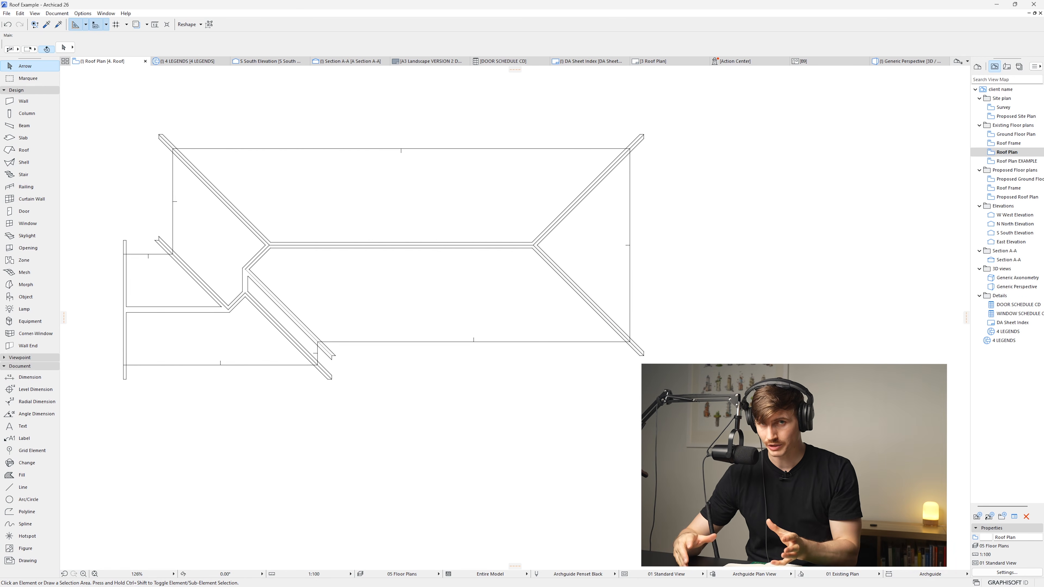
Copy all the ridge, hip, barge and valley strips from Roof Plan onto the matching roof in Roof Plan EXAMPLE.
key("ctrl+a")
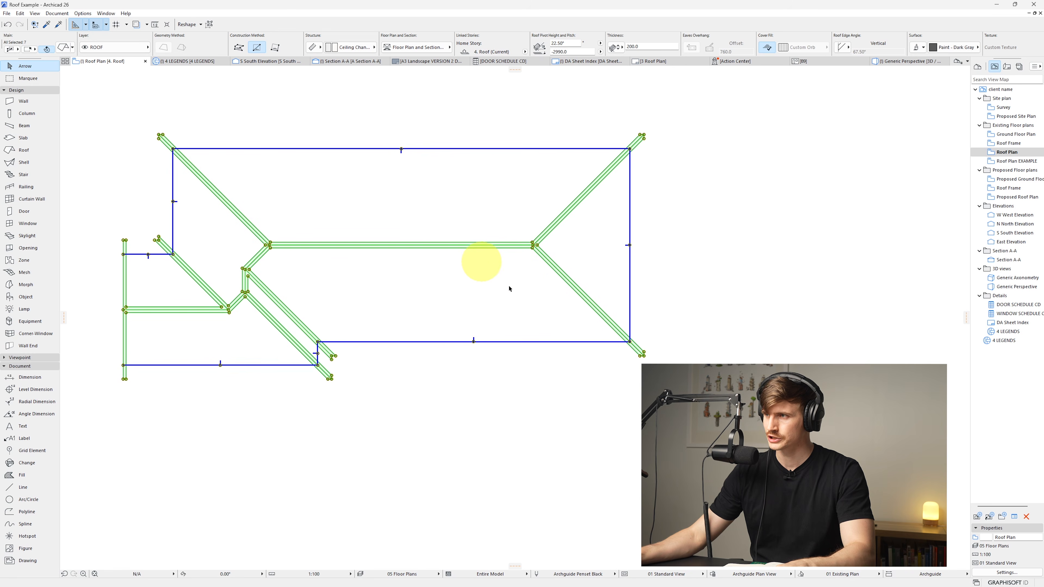
left_click_drag(542, 260, 538, 196)
type("20")
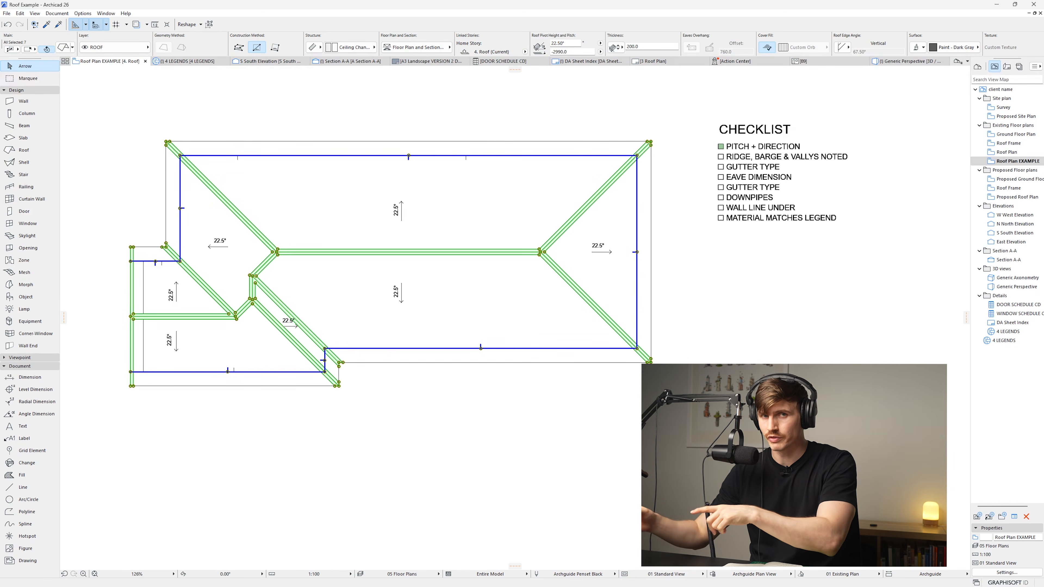
Show the whole roof with its added strips in 3D and inspect the ridge and hip junction closely.
key("ctrl+a")
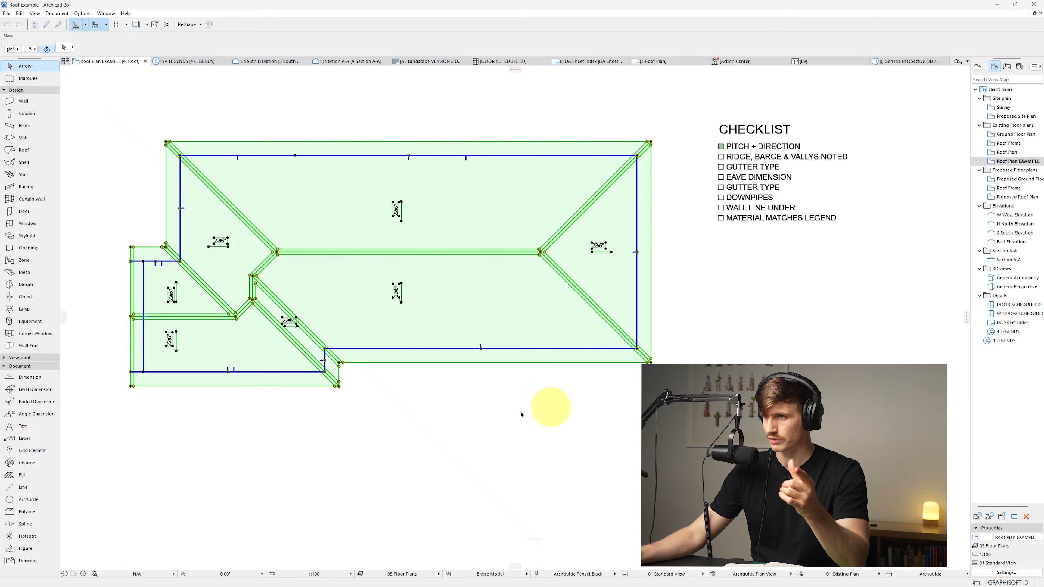
right_click(449, 426)
left_click(495, 343)
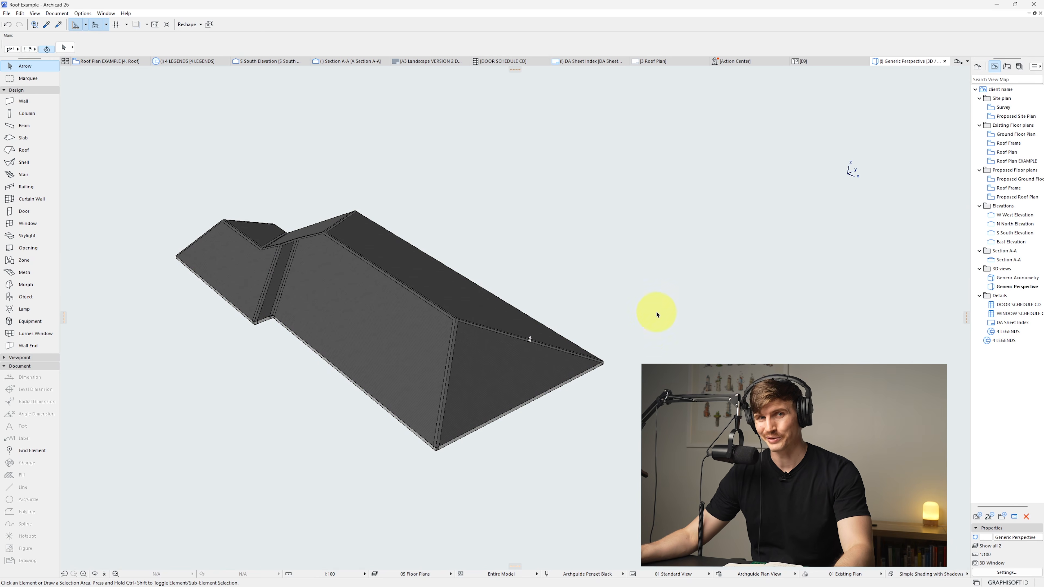
scroll(654, 319, "up", 3)
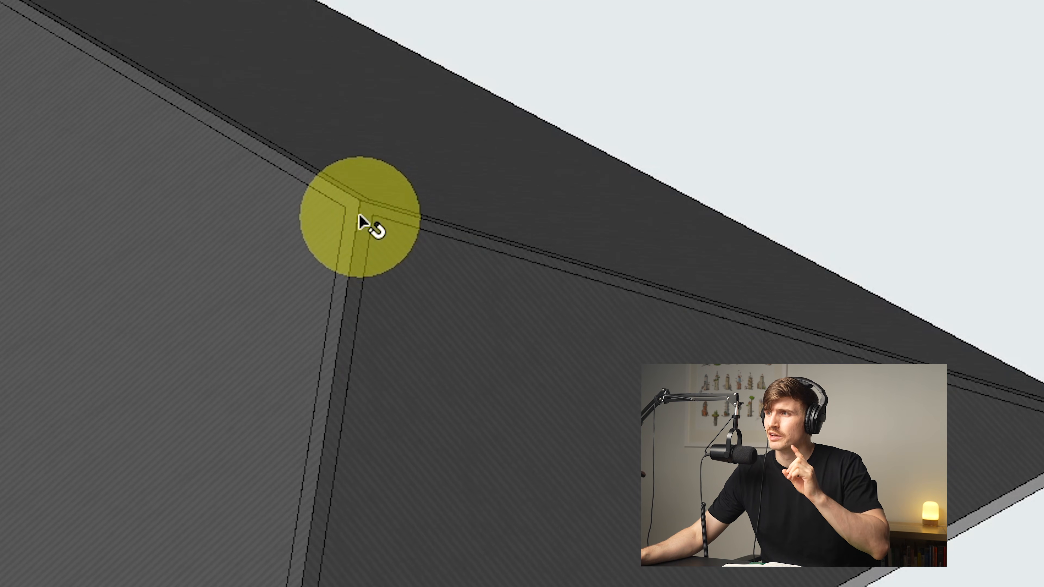
Set the surface of all the ridge, hip, barge and valley strips to Paint - Dark Gray.
left_click(372, 198)
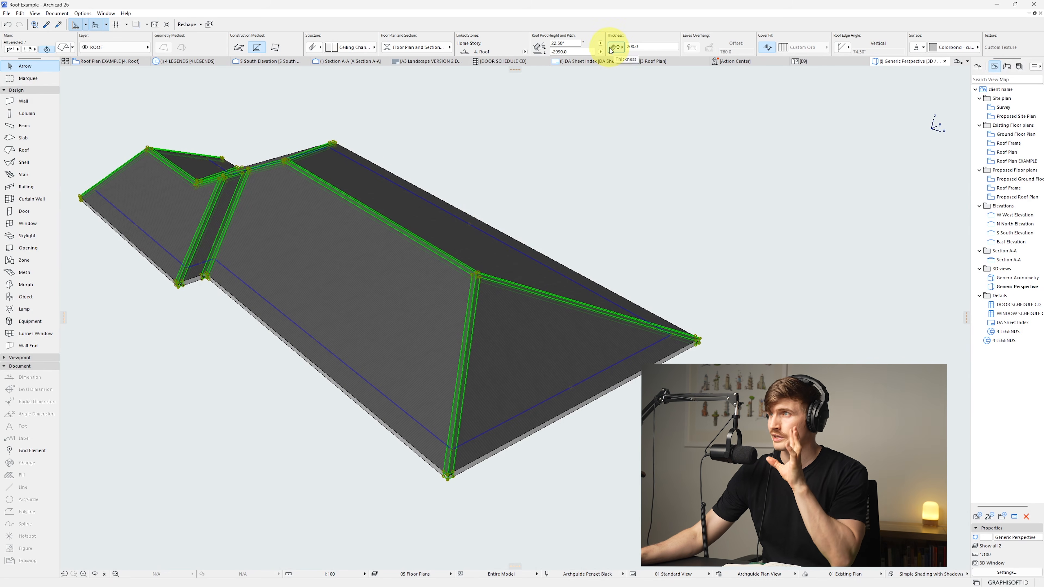
scroll(610, 51, "down", 5)
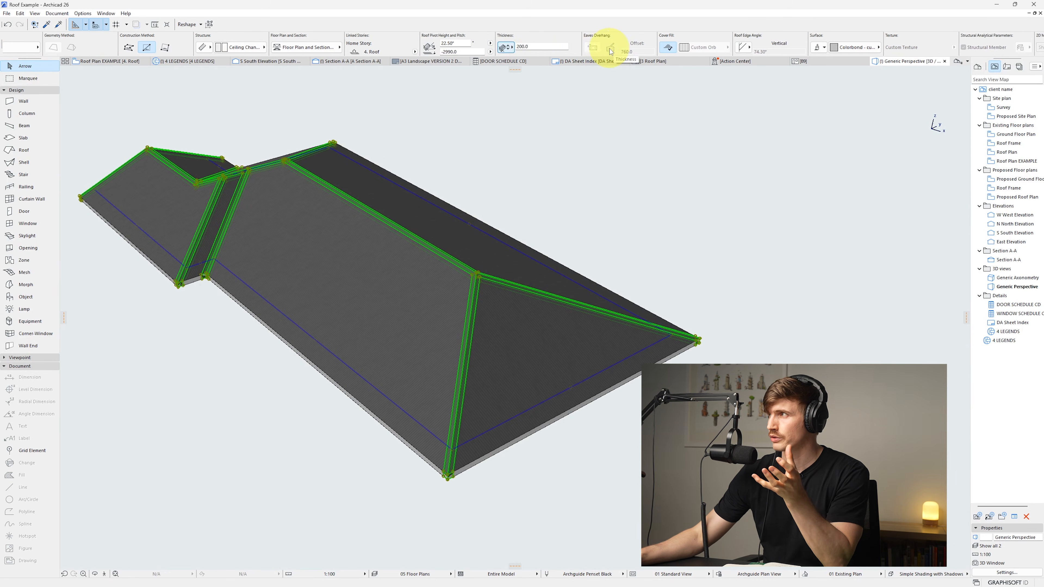
left_click(767, 48)
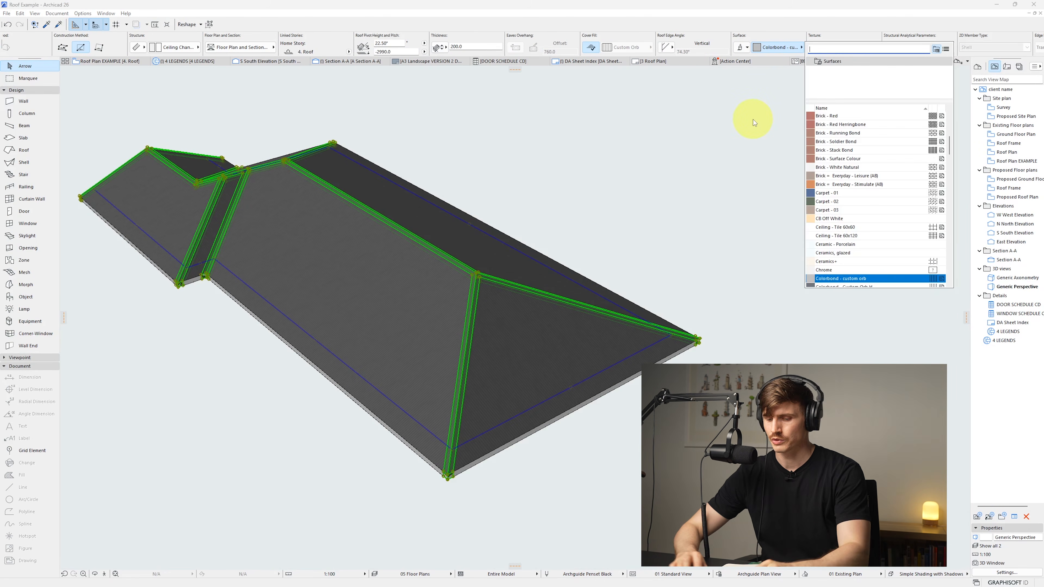
type("PAINT")
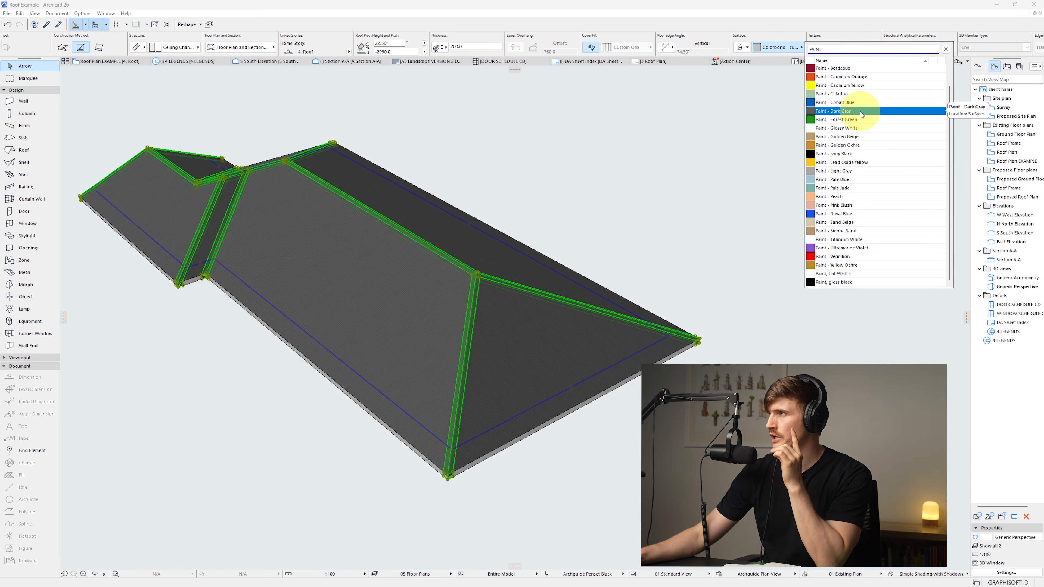
left_click(862, 112)
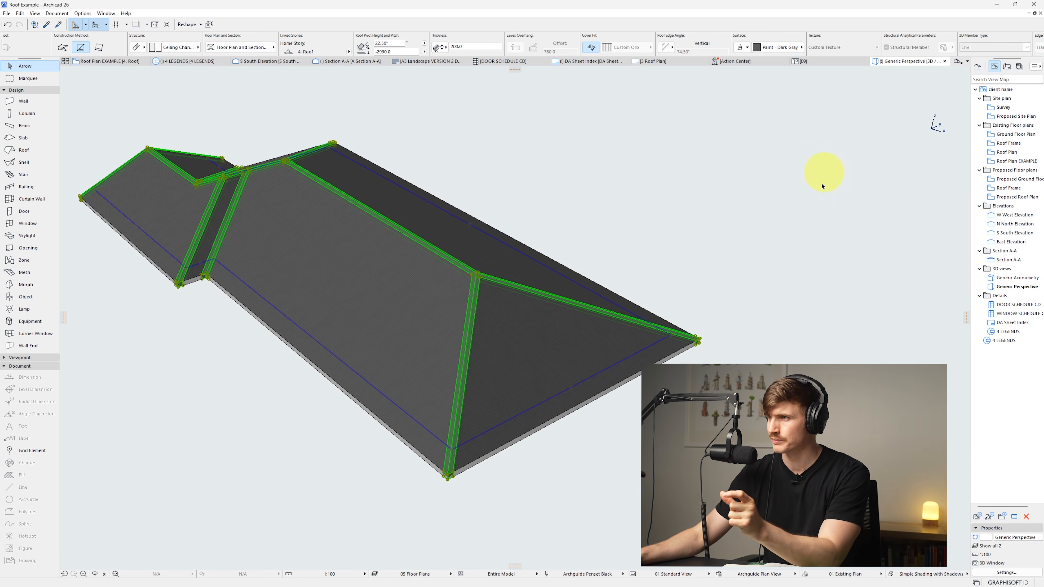
left_click(797, 259)
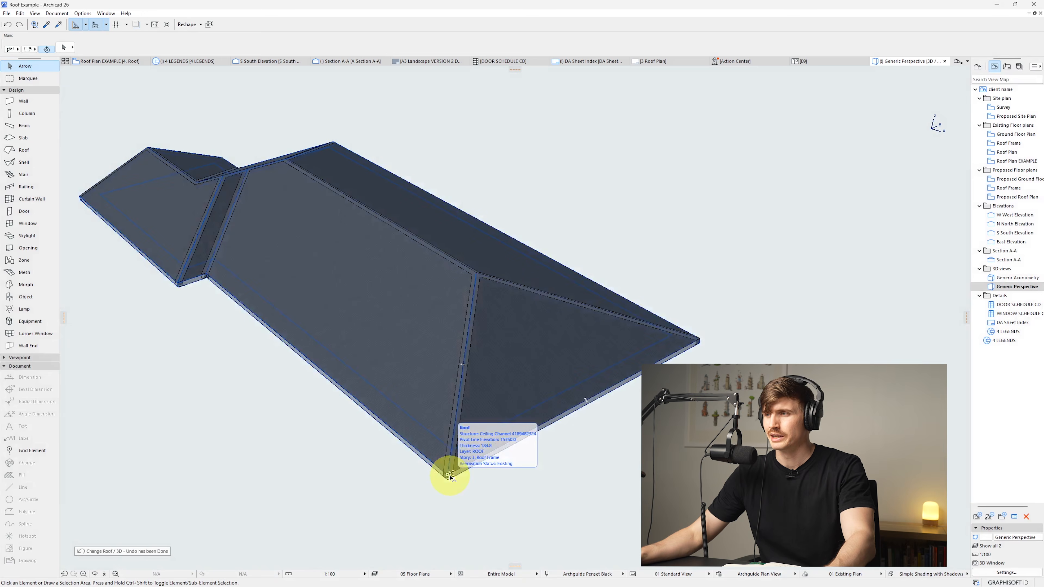
Set the thickness of all the ridge, hip, barge and valley strips to 10 mm.
key("ctrl")
key("ctrl")
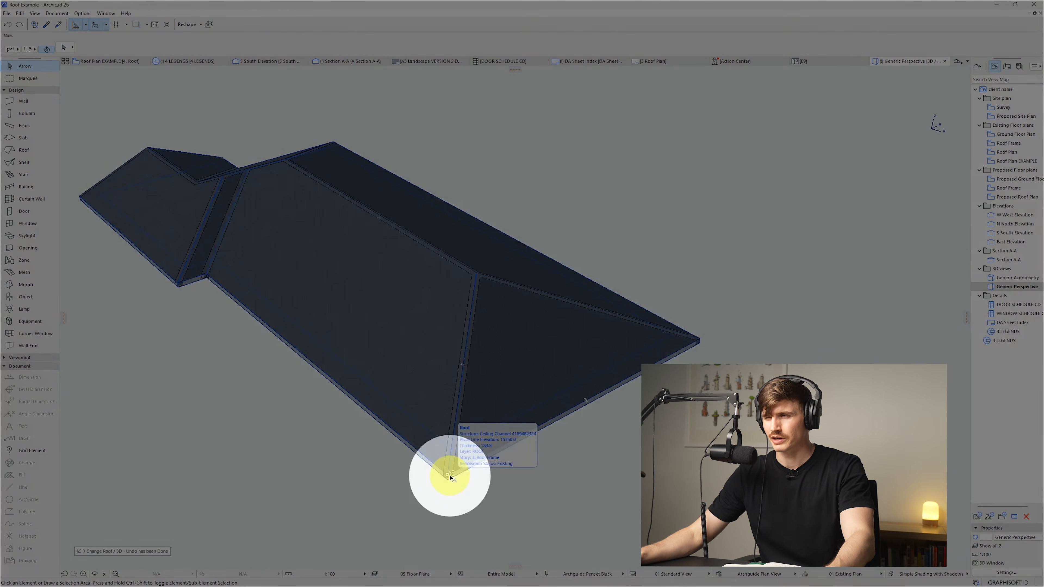
left_click(449, 473)
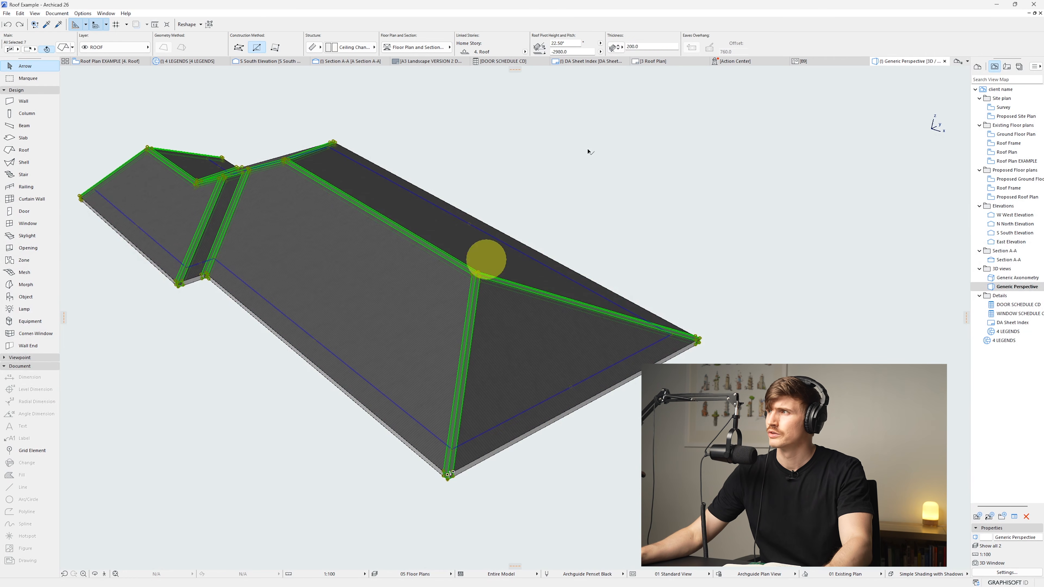
left_click(653, 47)
type("1")
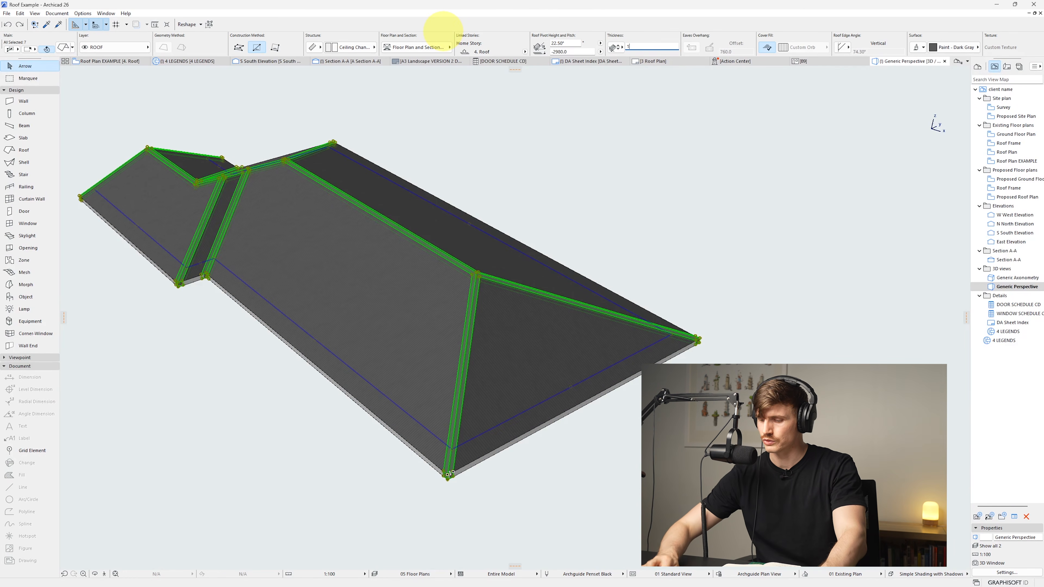
type("0")
key("Return")
Raise the strips vertically to the main roof's upper eave corner, plus a further 10 mm.
left_click(448, 476)
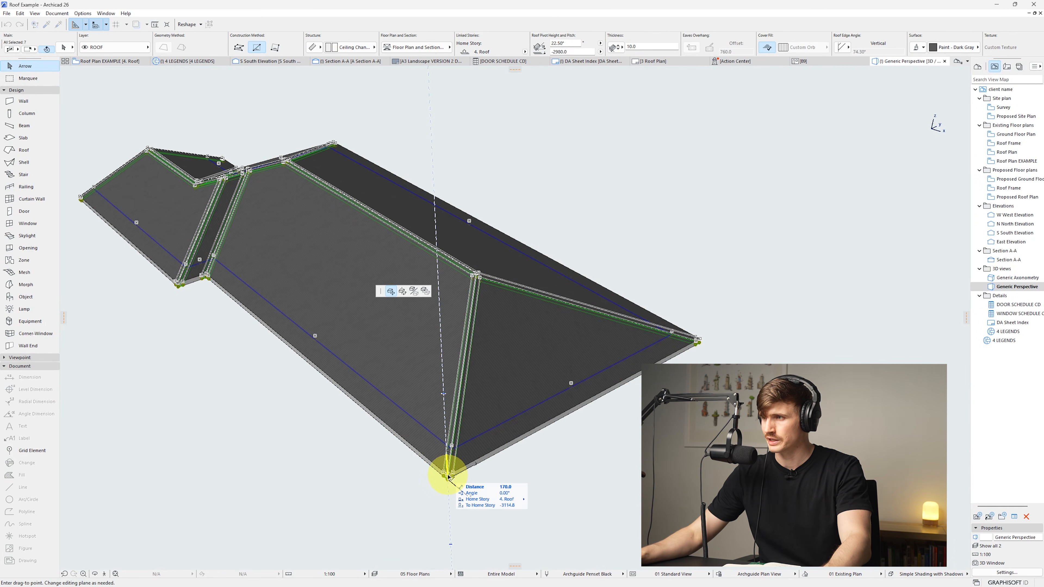
left_click(449, 477)
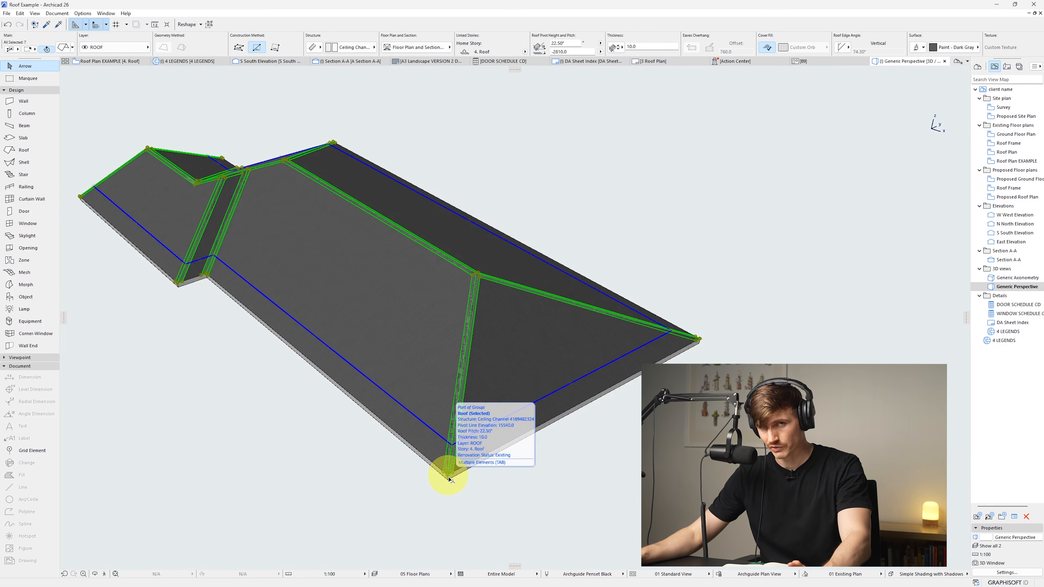
left_click(450, 477)
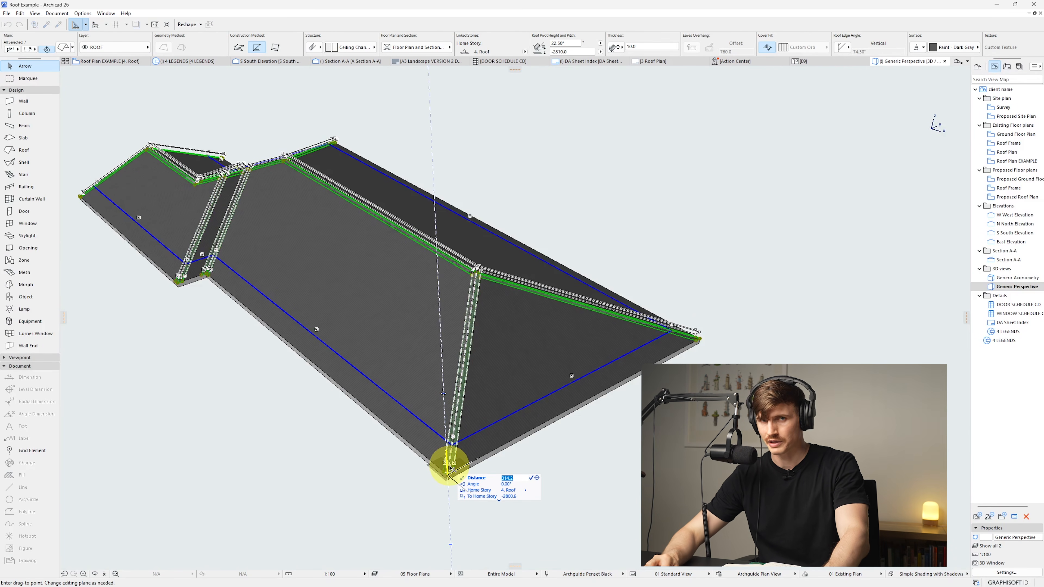
type("10")
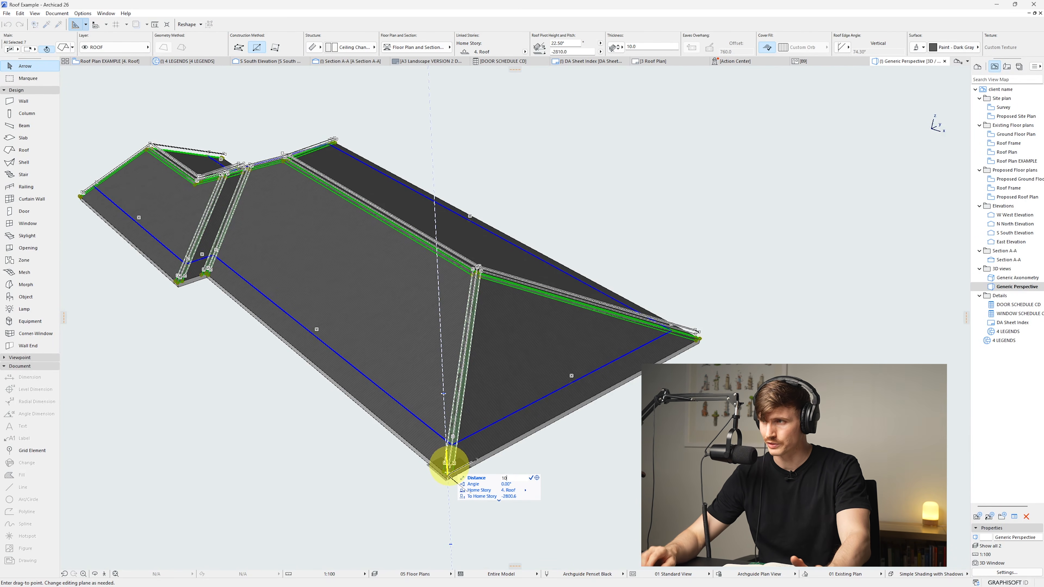
key("Return")
key("Escape")
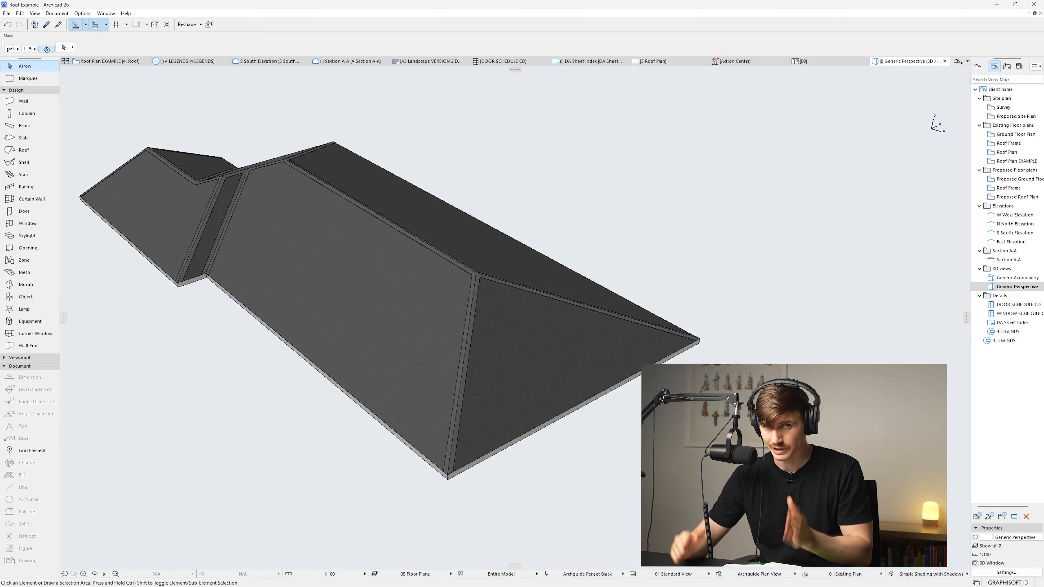
Clear the selection in the roof plan and review the raised strips in the 3D view.
key("F2")
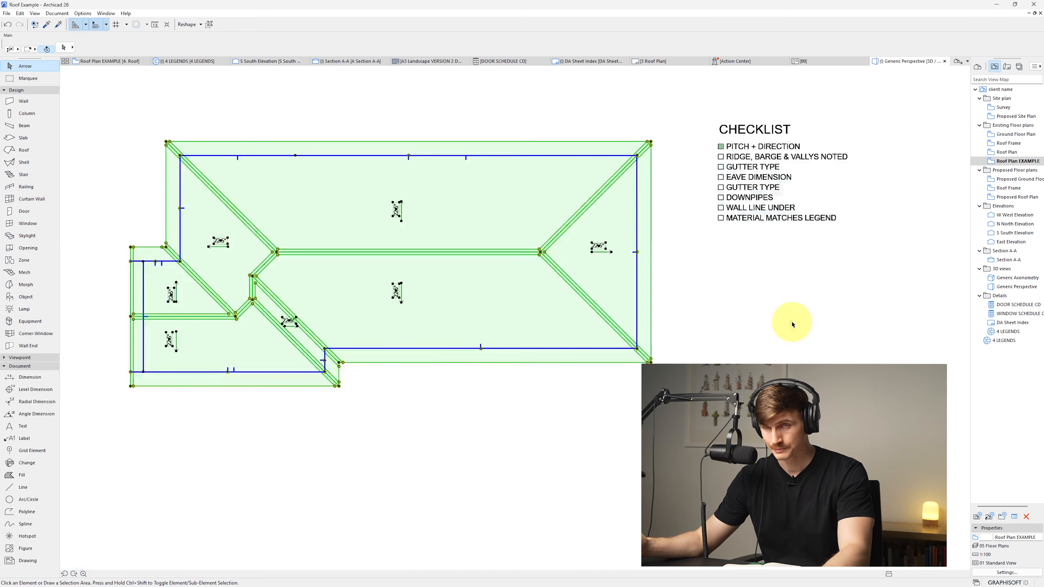
left_click(810, 360)
key("F3")
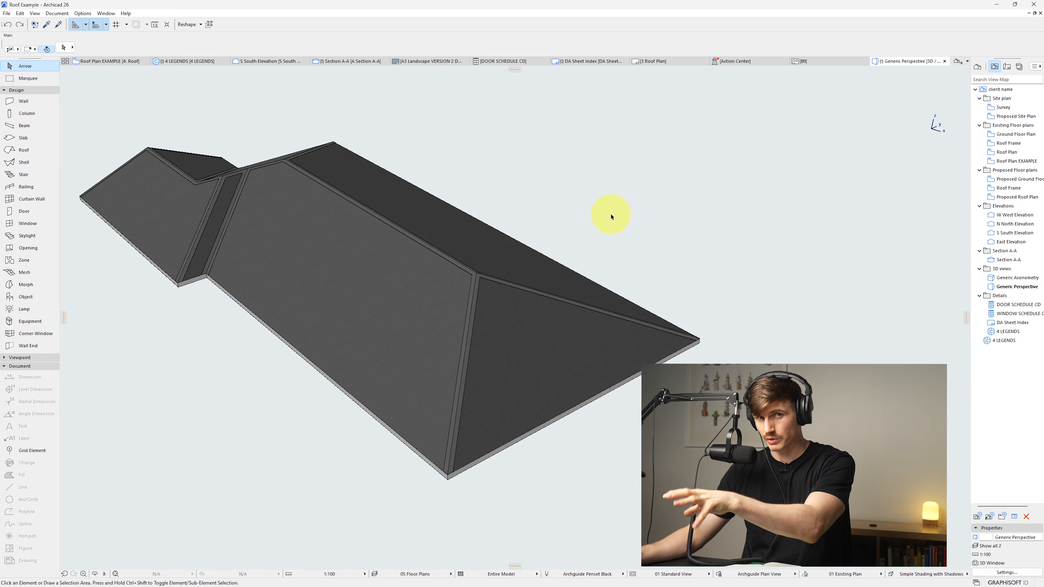
Enable the main roof's cover fill in the roof plan and make it use the fill from its surface.
key("F2")
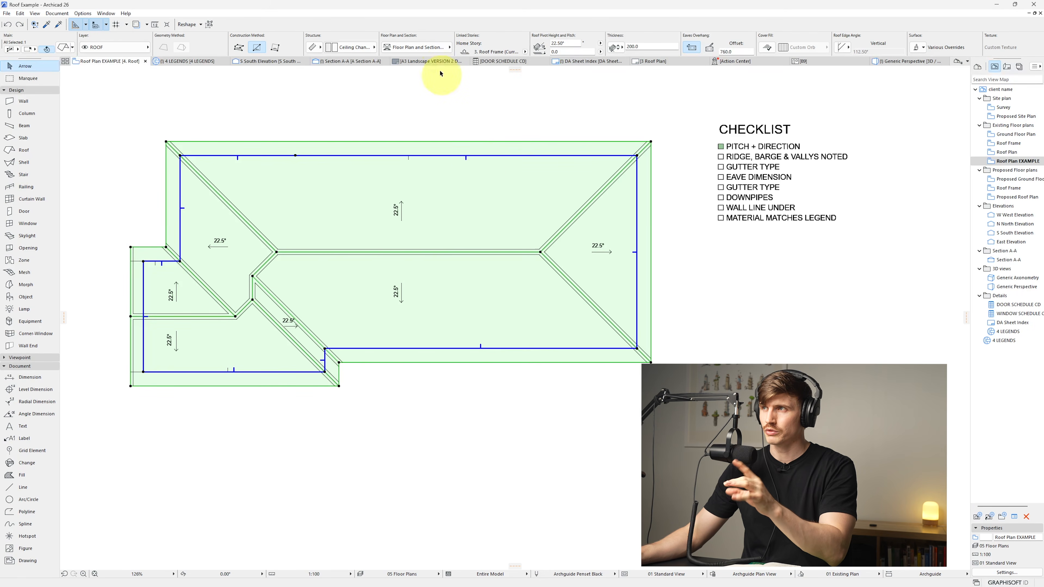
left_click(432, 48)
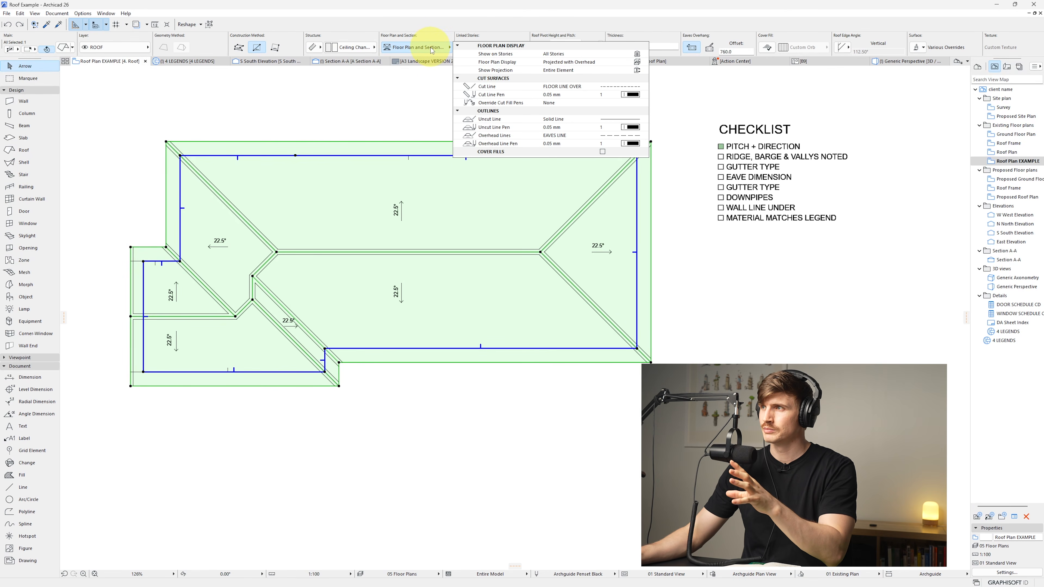
left_click(603, 152)
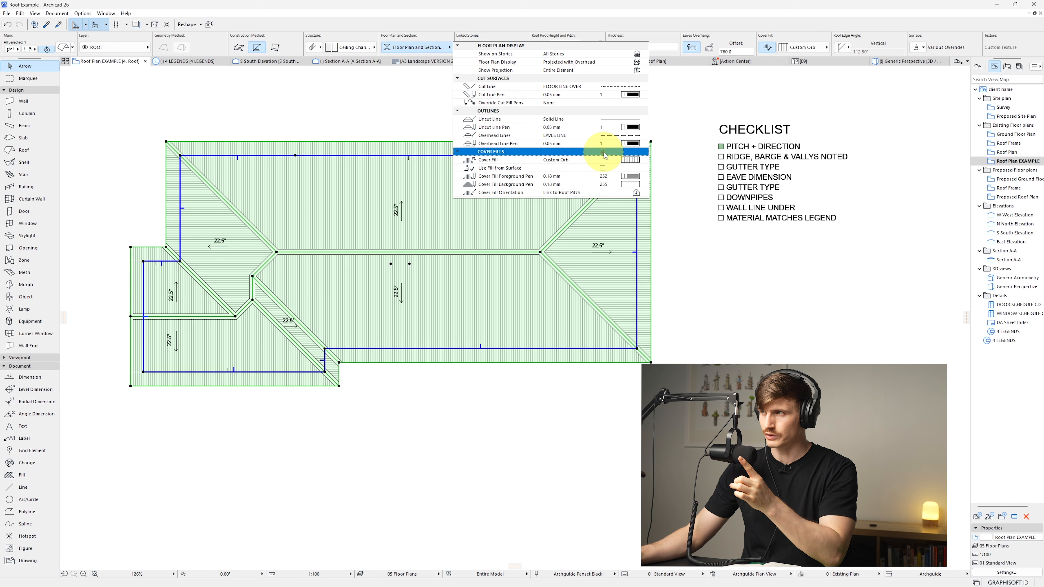
left_click(635, 161)
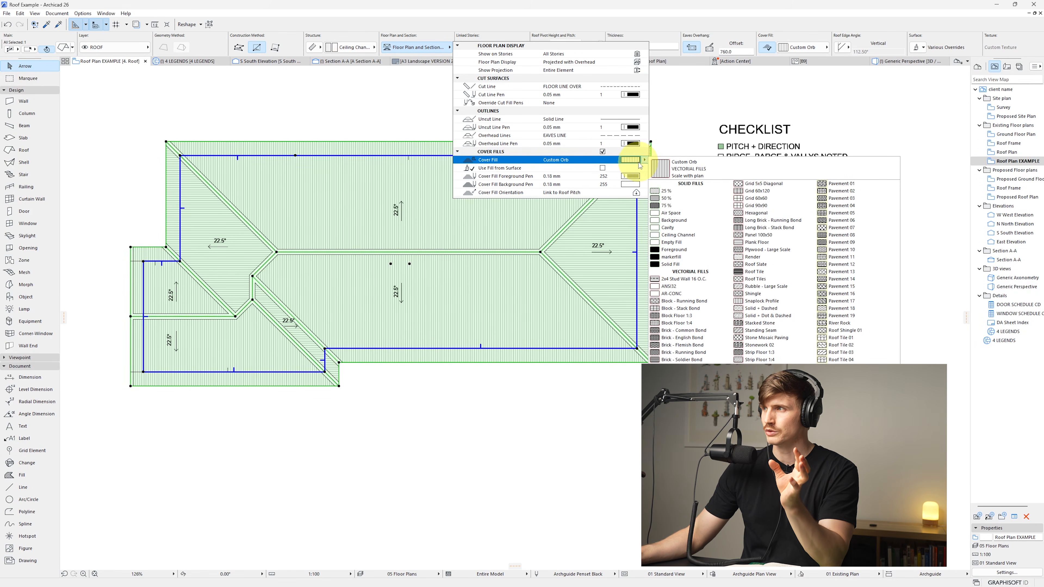
left_click(603, 168)
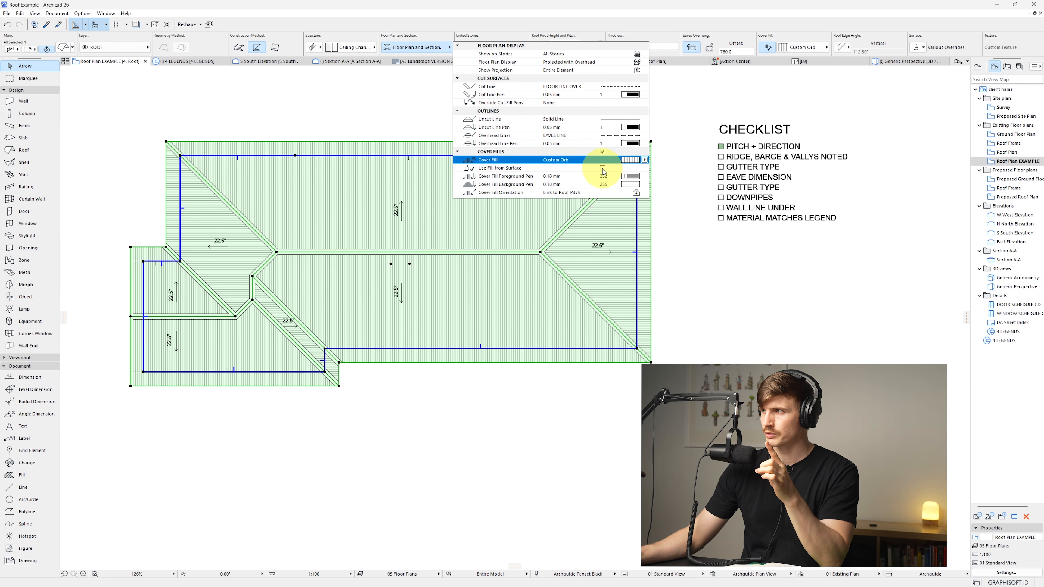
left_click(602, 169)
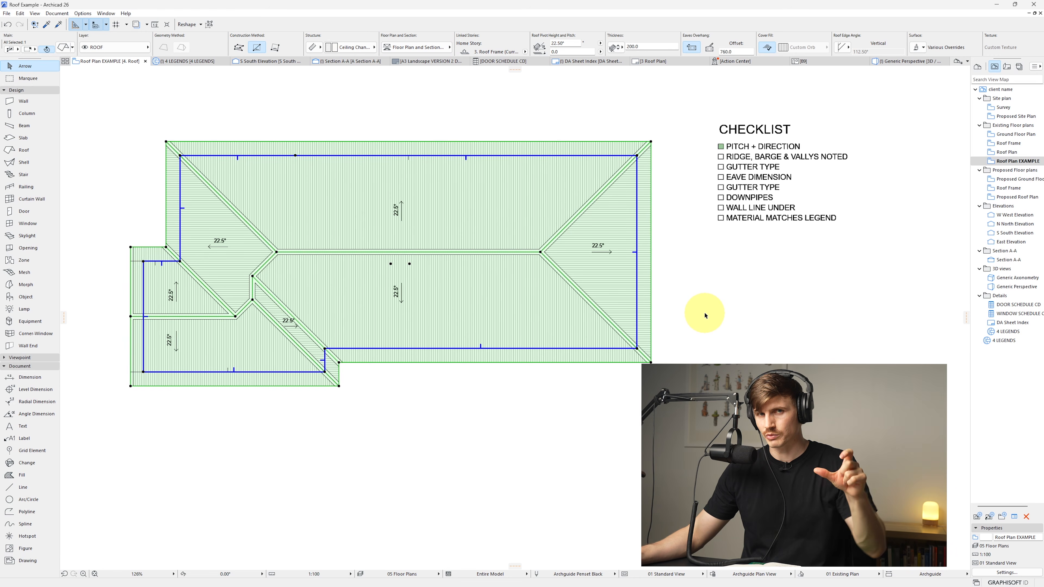
Examine the Colorbond - custom orb surface settings and the fills available for its cover fill foreground.
left_click(83, 13)
mouse_move(105, 24)
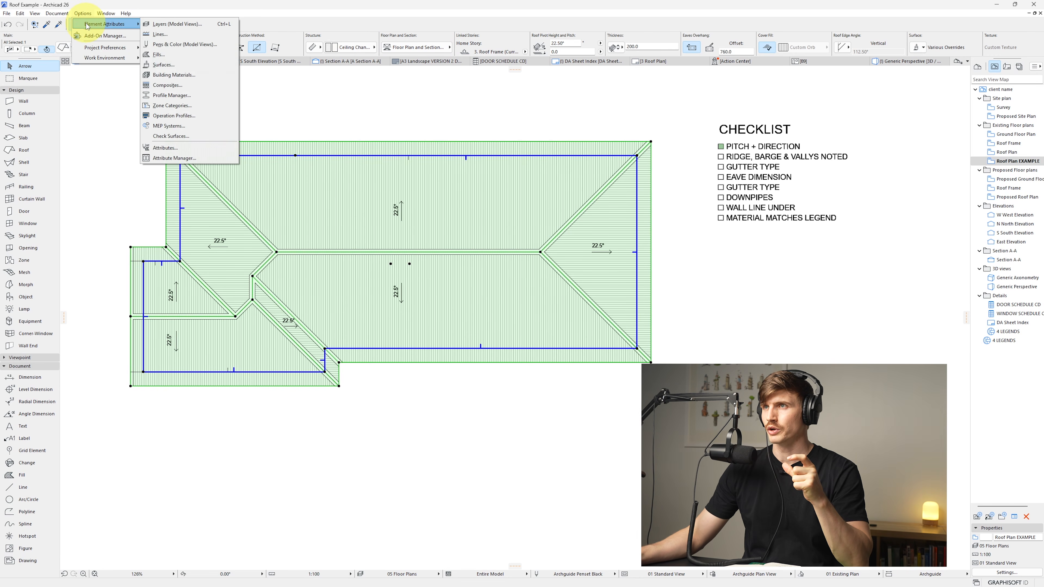
left_click(180, 65)
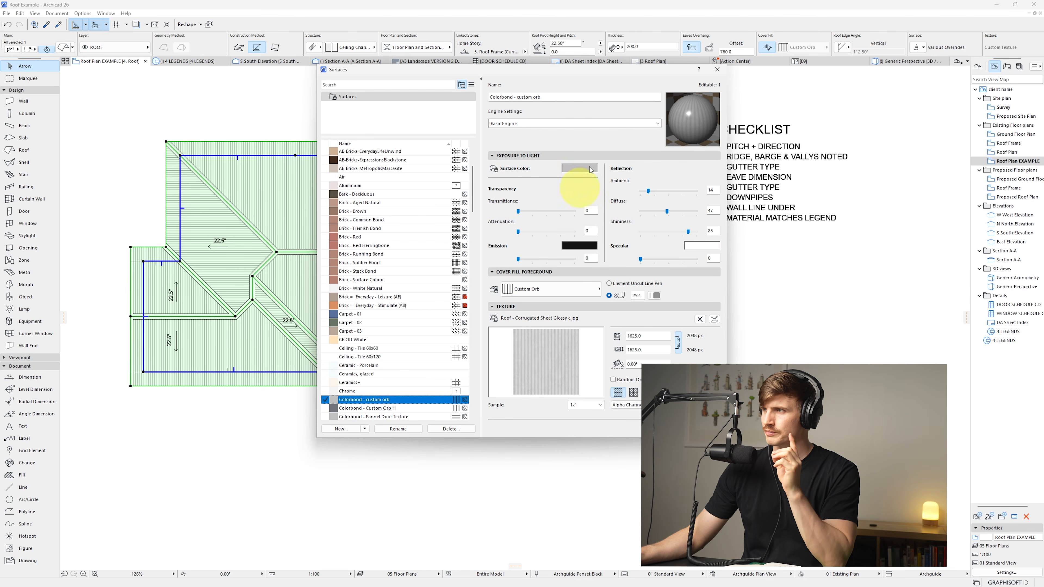
left_click(548, 290)
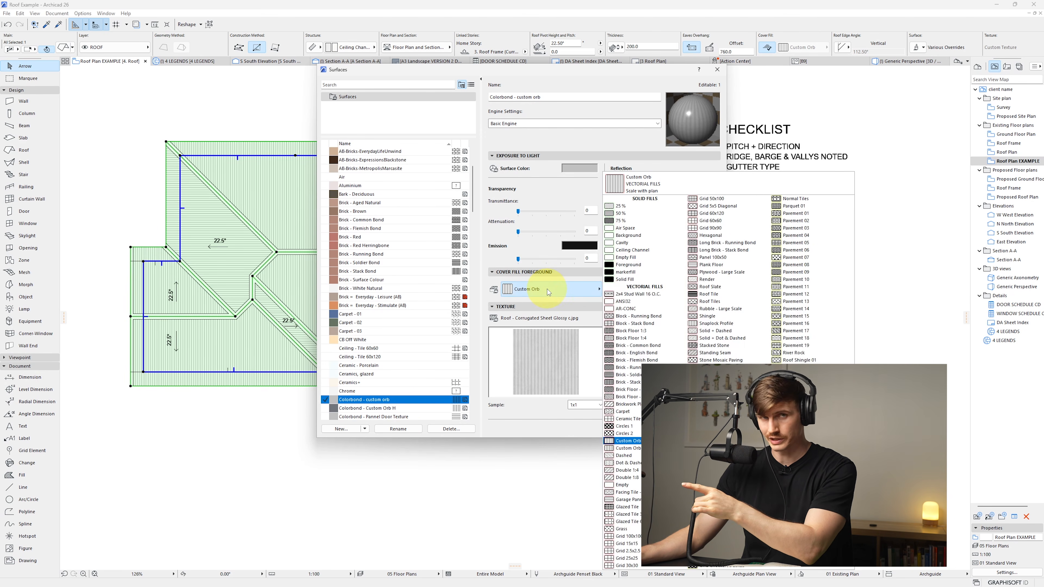
left_click(548, 289)
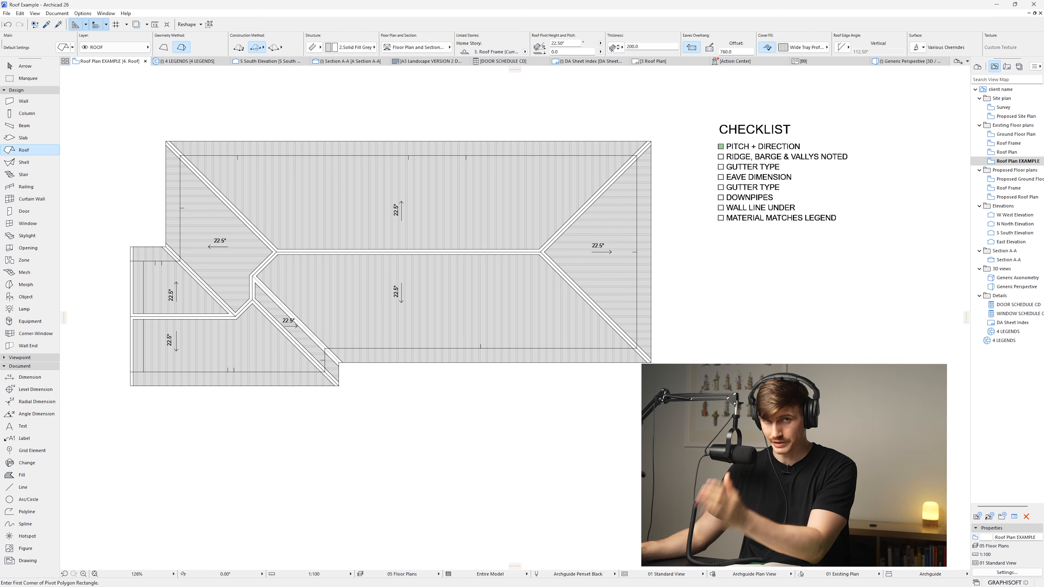
Examine the Wide Tray roof surface settings and browse the library's roof texture images available for it.
key("ctrl+a")
left_click(83, 13)
mouse_move(107, 24)
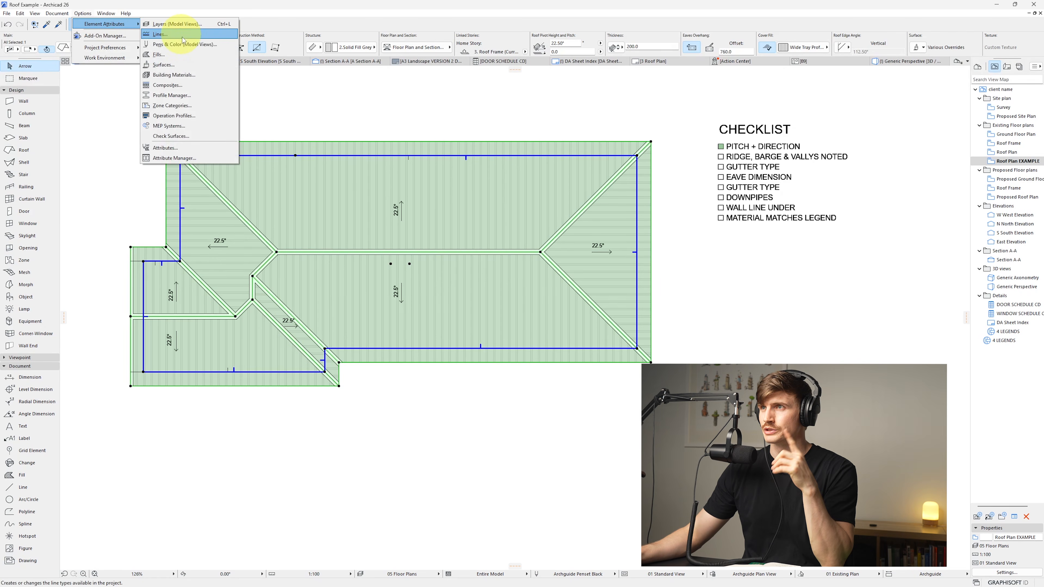
left_click(174, 65)
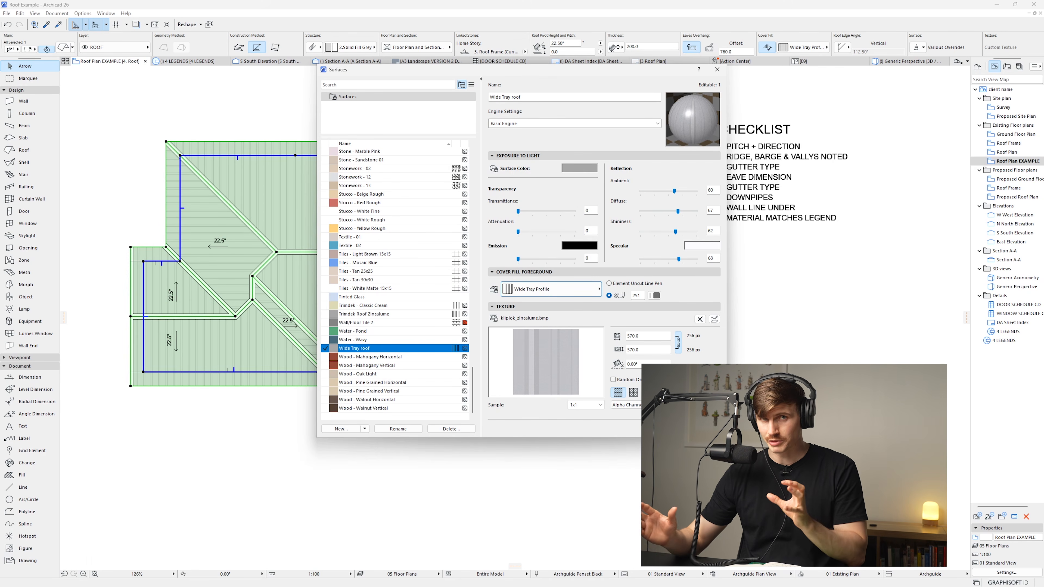
left_click(714, 320)
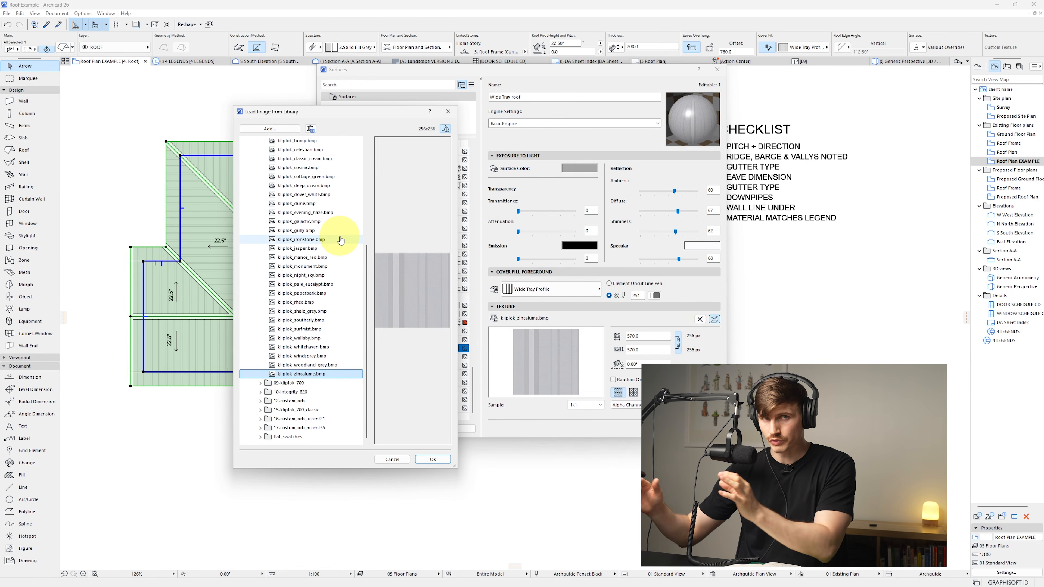
scroll(314, 309, "up", 6)
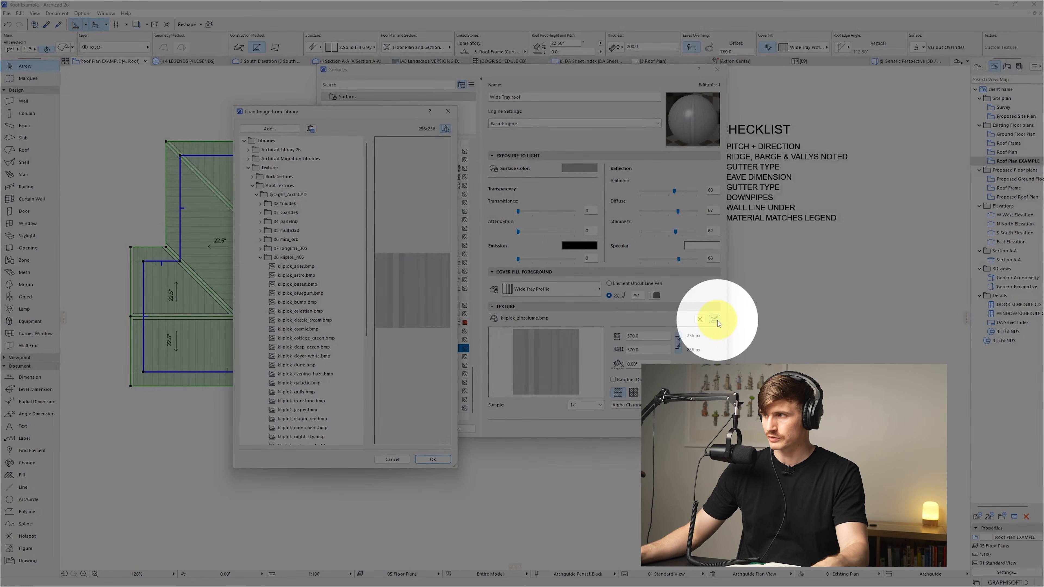
Add the Textures folder to the project's loaded libraries through the Library Manager.
scroll(302, 268, "down", 1)
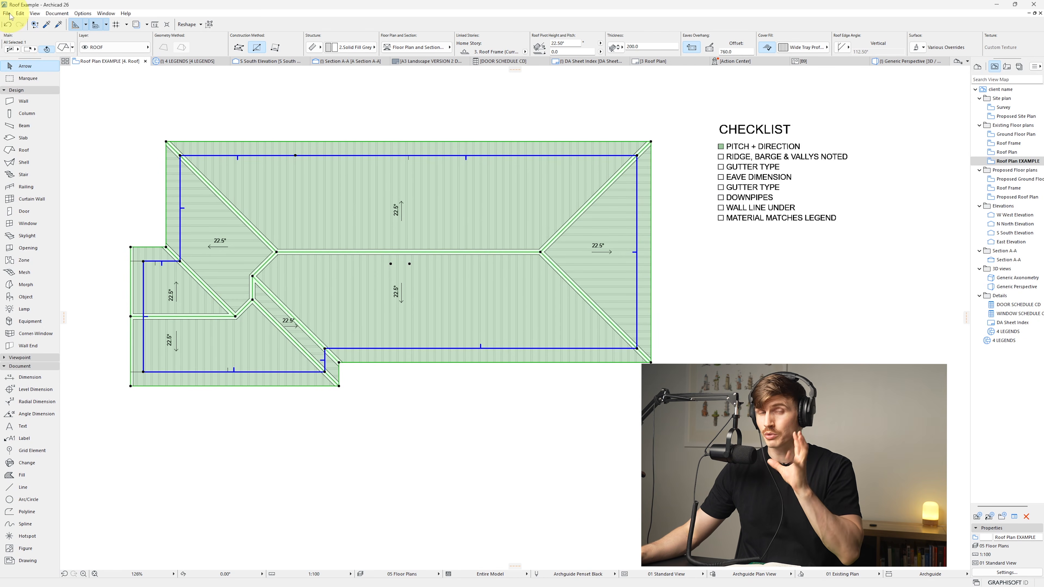
left_click(7, 14)
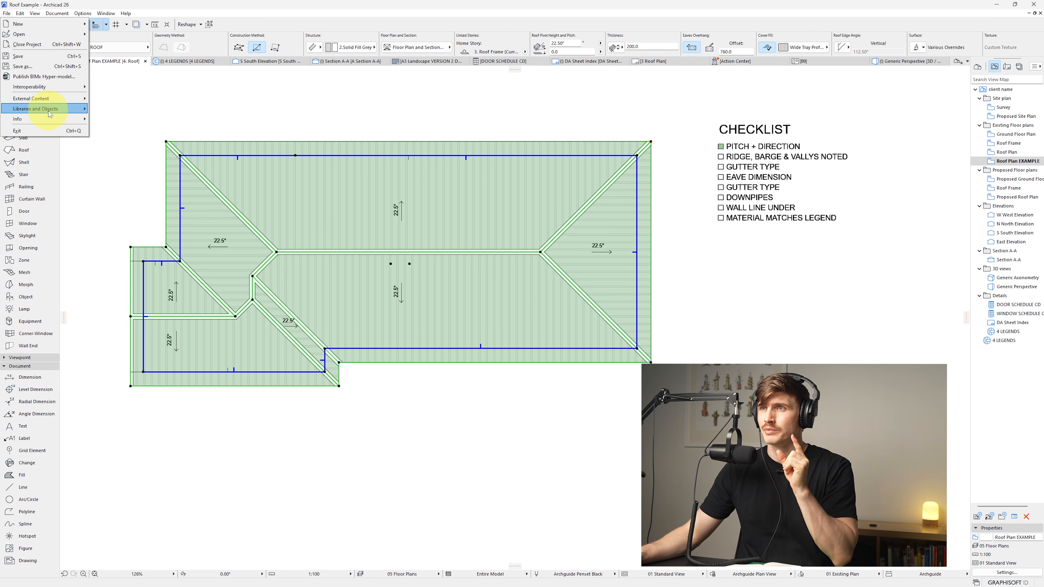
mouse_move(51, 107)
left_click(106, 109)
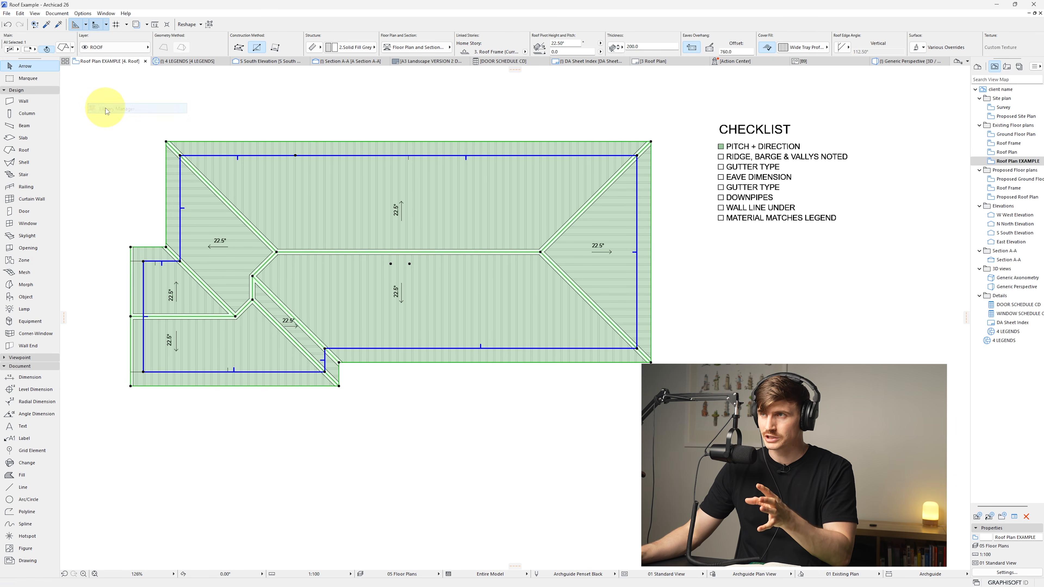
left_click(416, 304)
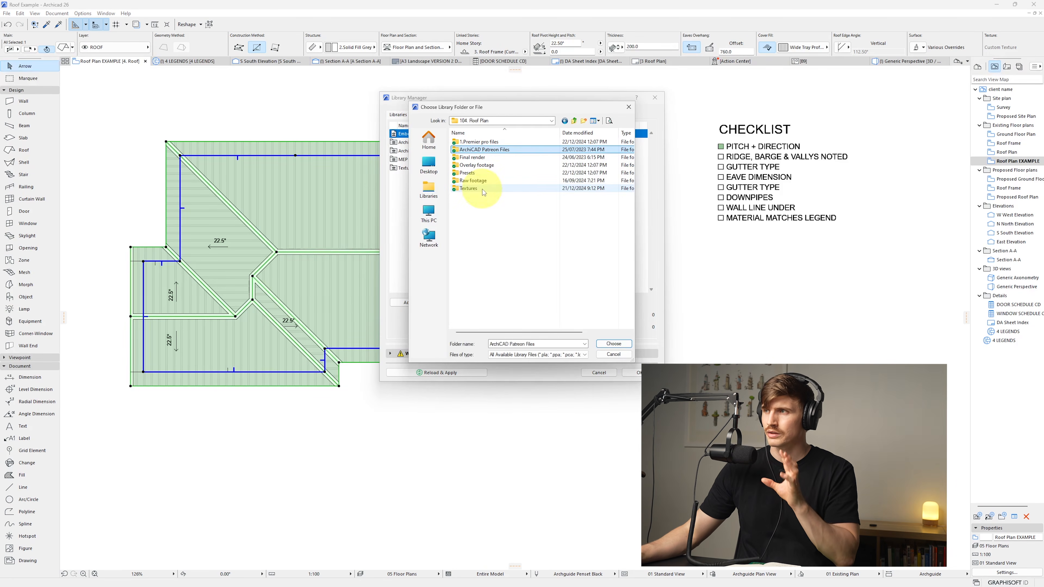
left_click(482, 189)
left_click(618, 345)
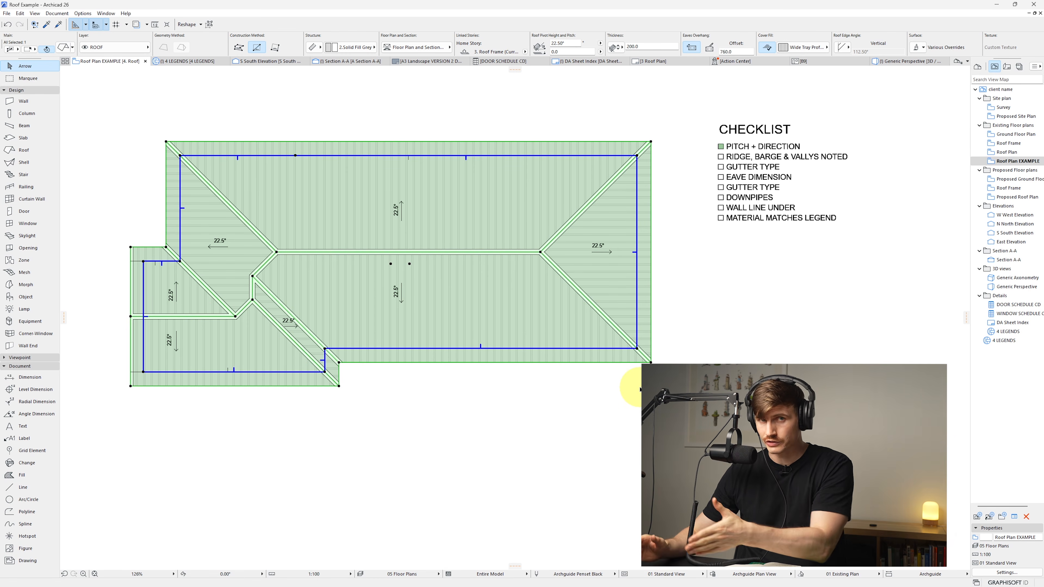
left_click(639, 390)
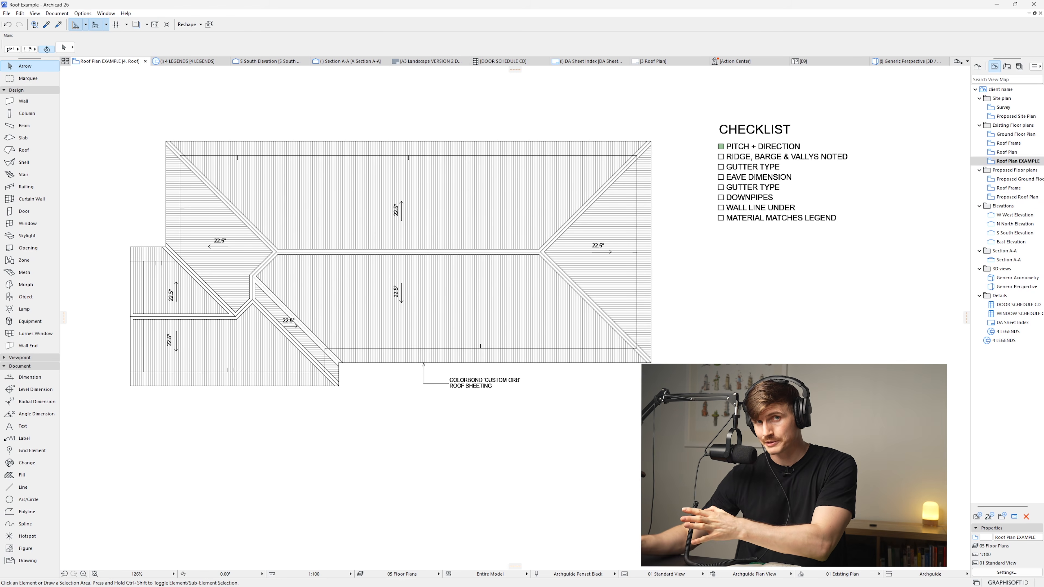
Set up the Wall tool with a basic structure using the Solid Fill White building material.
left_click(23, 101)
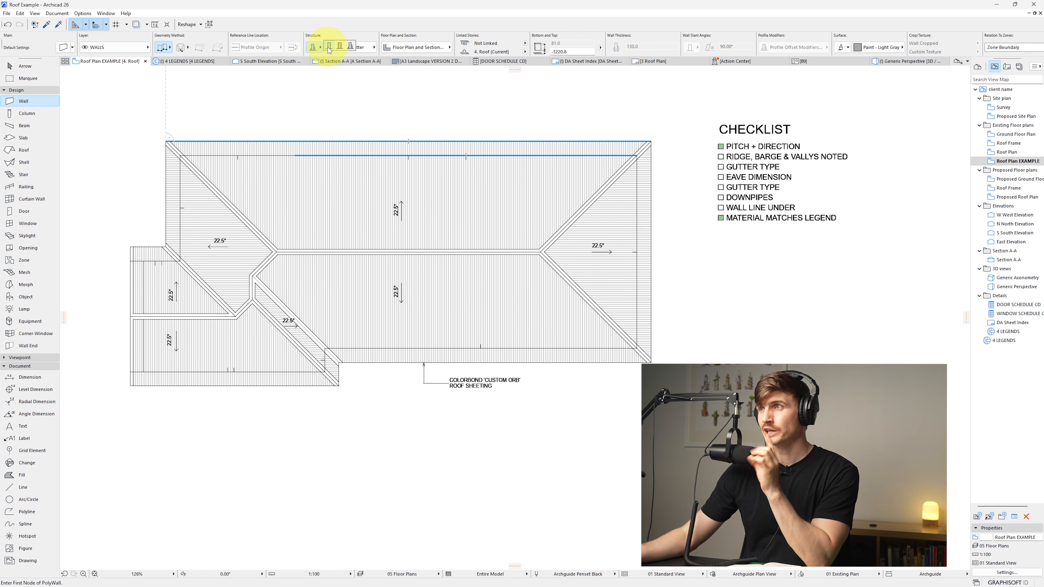
left_click(312, 47)
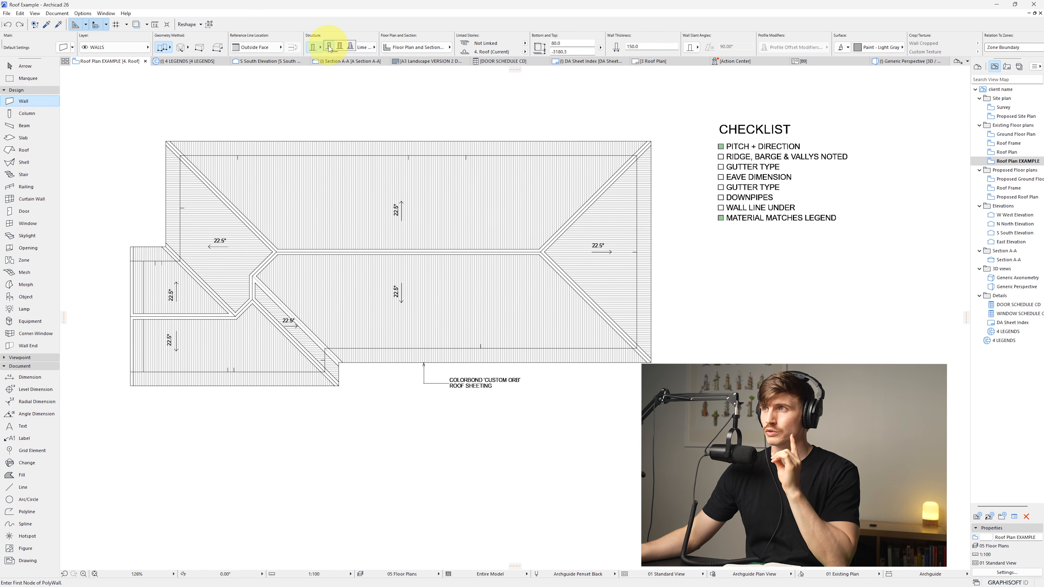
left_click(330, 48)
left_click(330, 48)
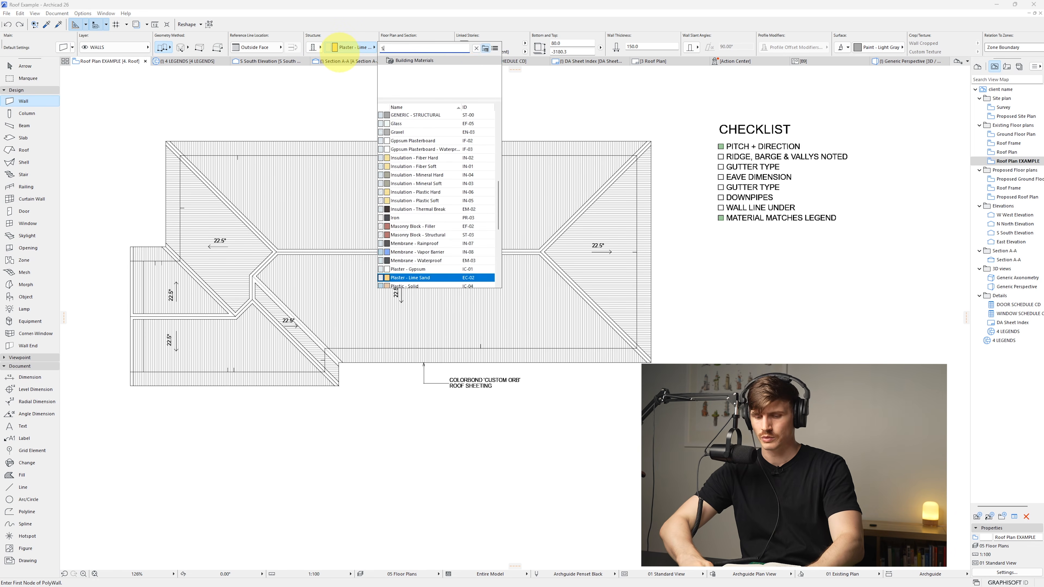
type("SOL")
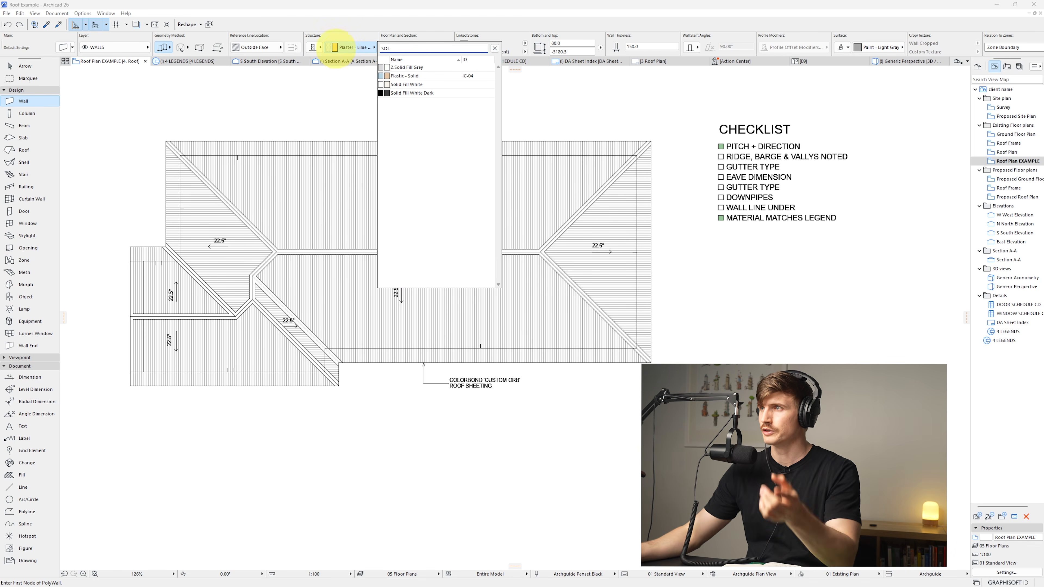
left_click(407, 86)
Set the wall thickness to 150 mm and trace the gutter wall around the roof outline with an inside-face reference line.
key("Tab")
type("150")
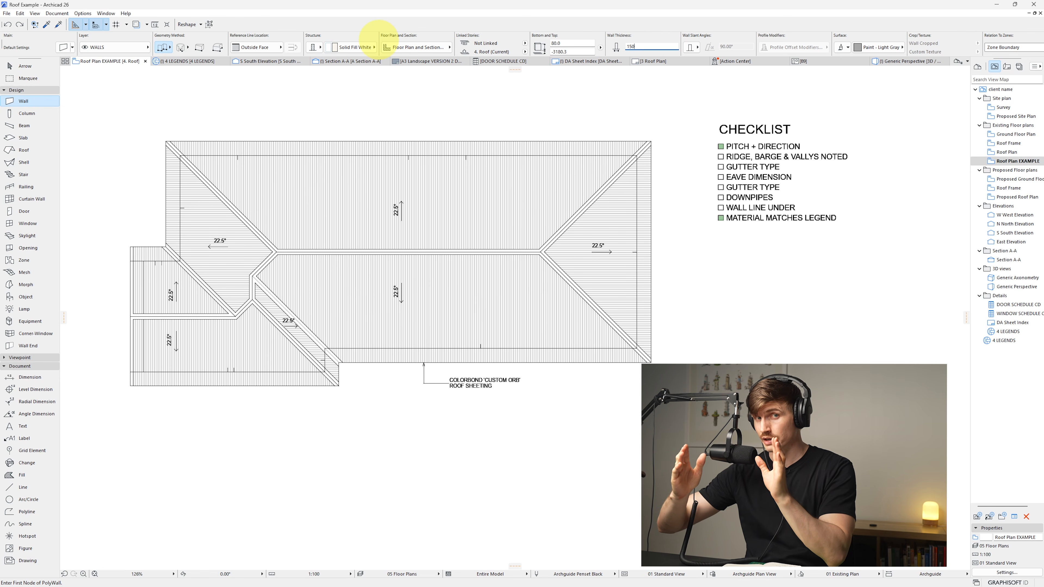
key("Tab")
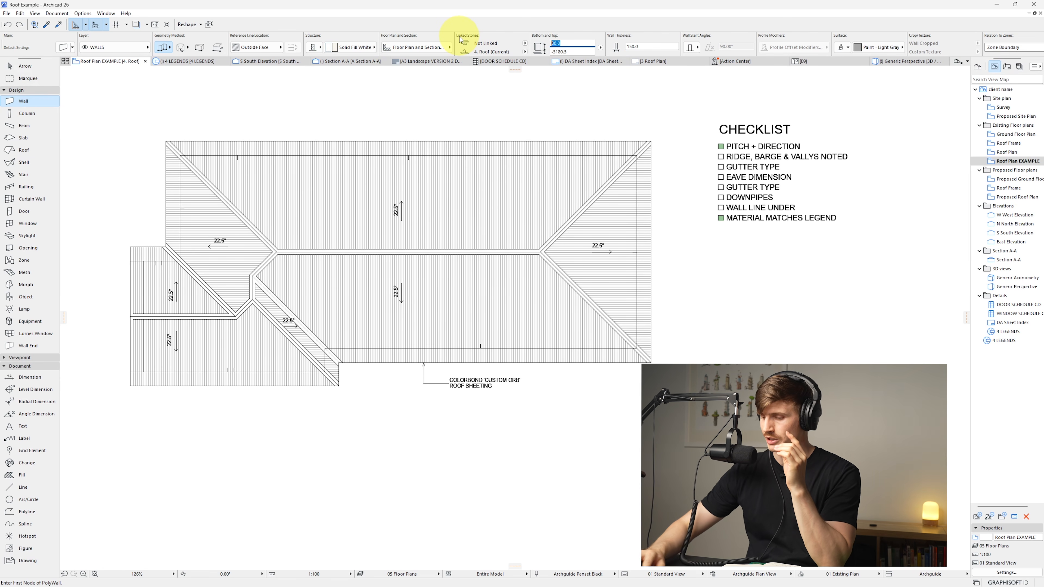
key("Return")
key("ctrl+z")
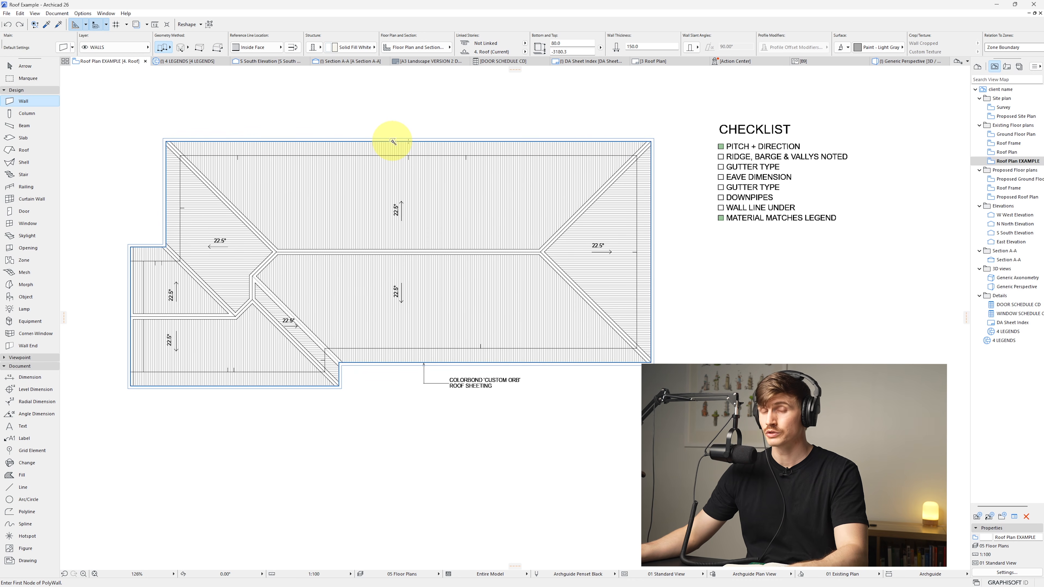
Delete the gutter wall segment that spans the gable end in the 3D view.
key("F3")
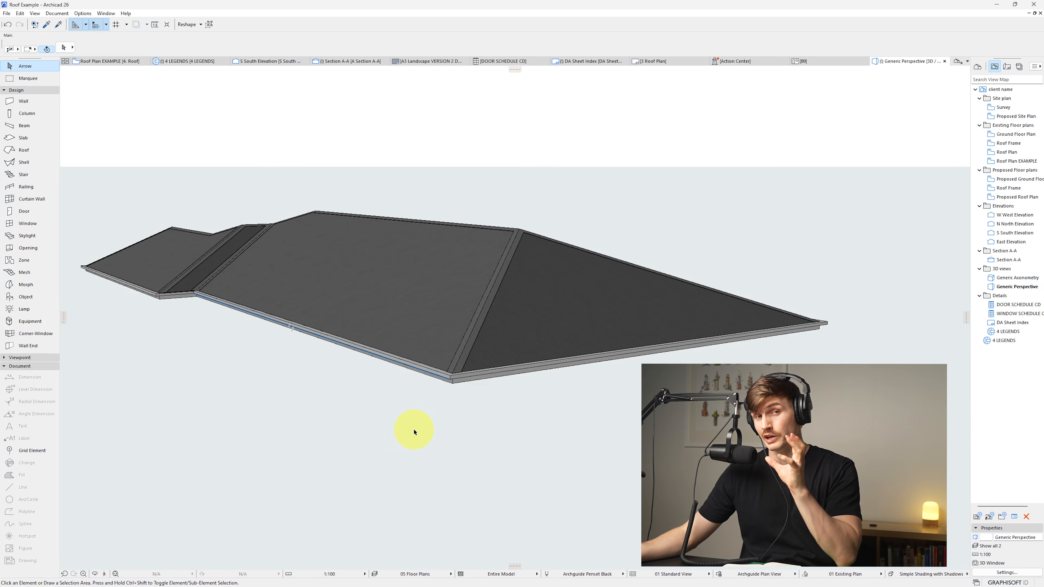
mouse_move(434, 373)
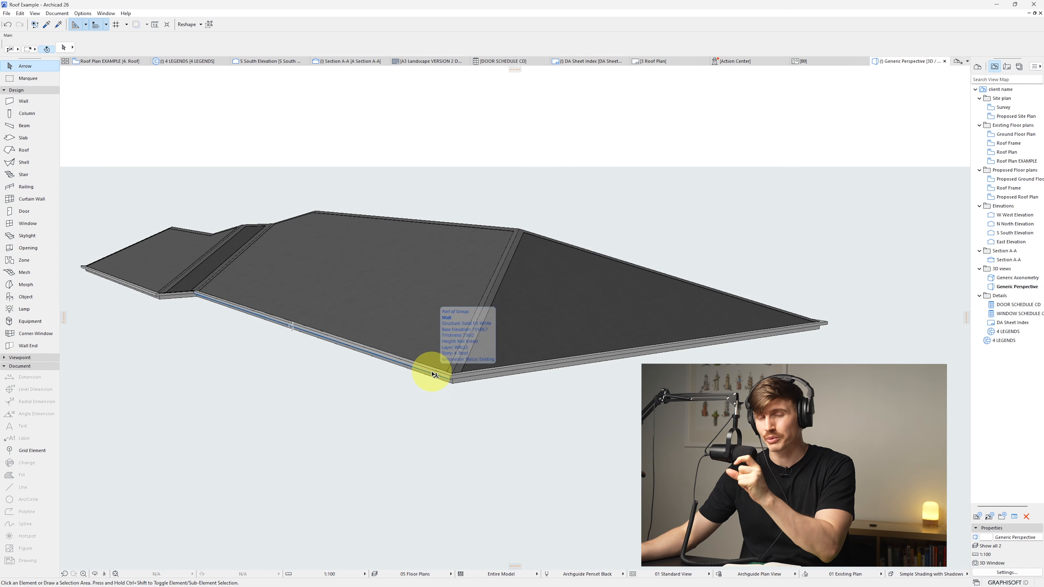
left_click(434, 375)
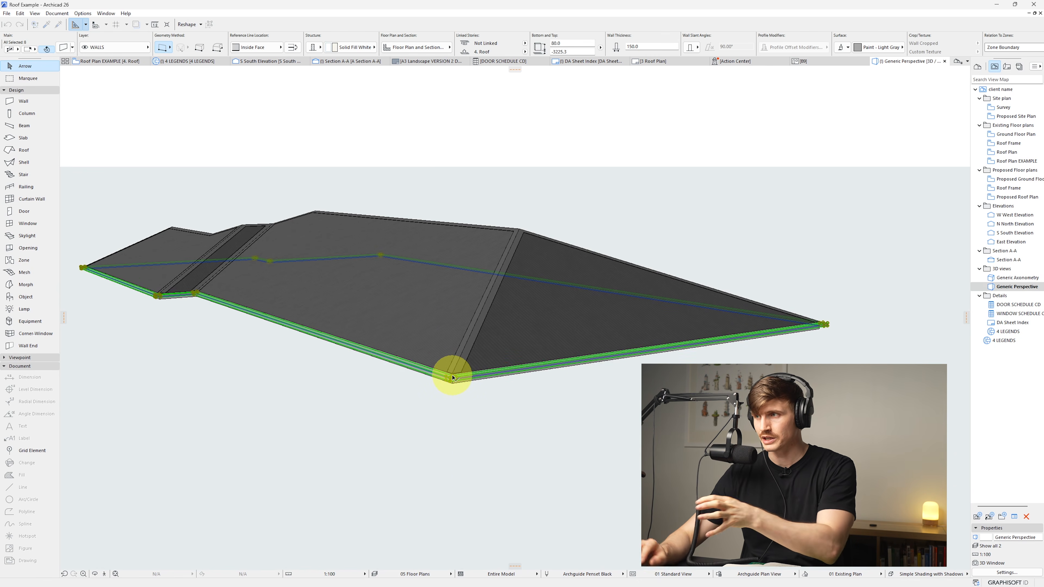
left_click(453, 464)
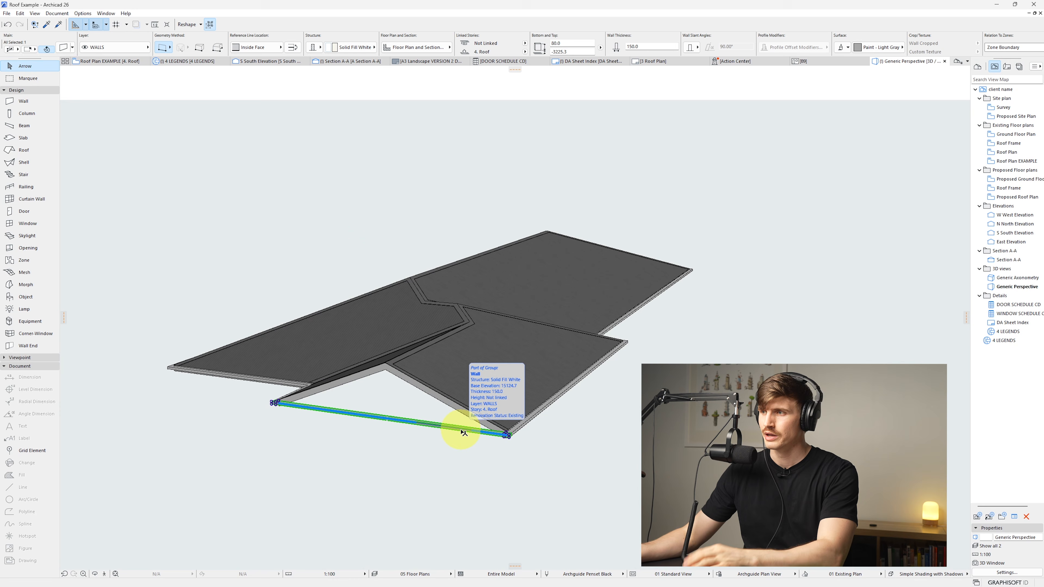
left_click(463, 428)
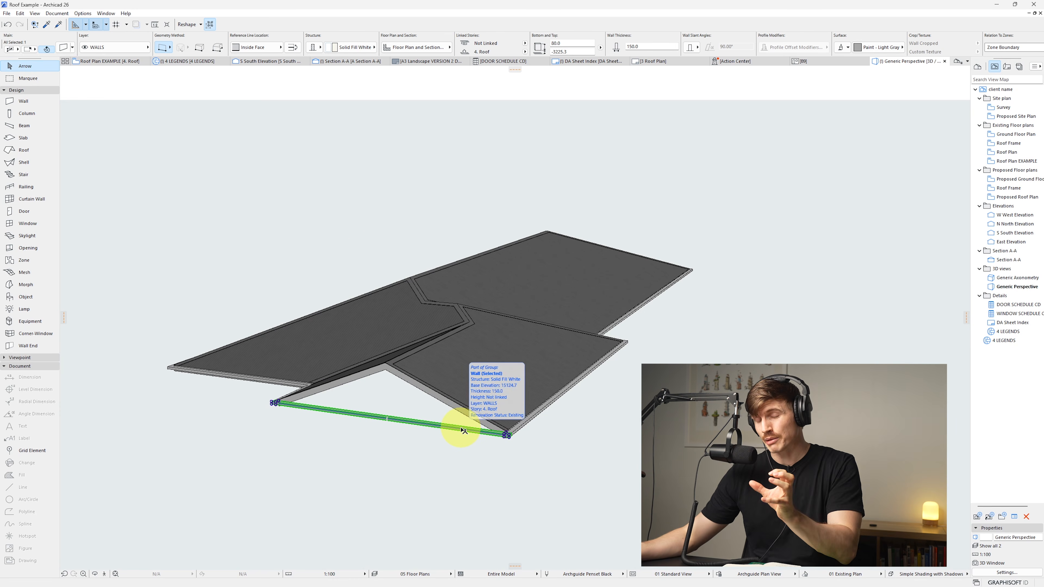
key("Delete")
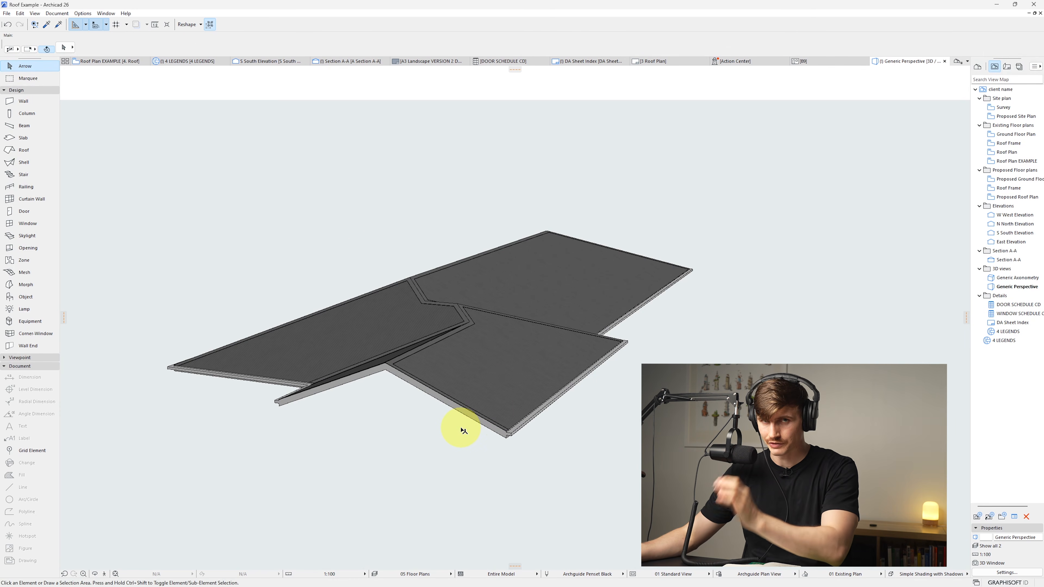
Change the remaining gutter walls in the roof plan to the Quad Gutter complex profile.
middle_click_drag(464, 428, 527, 357, "shift")
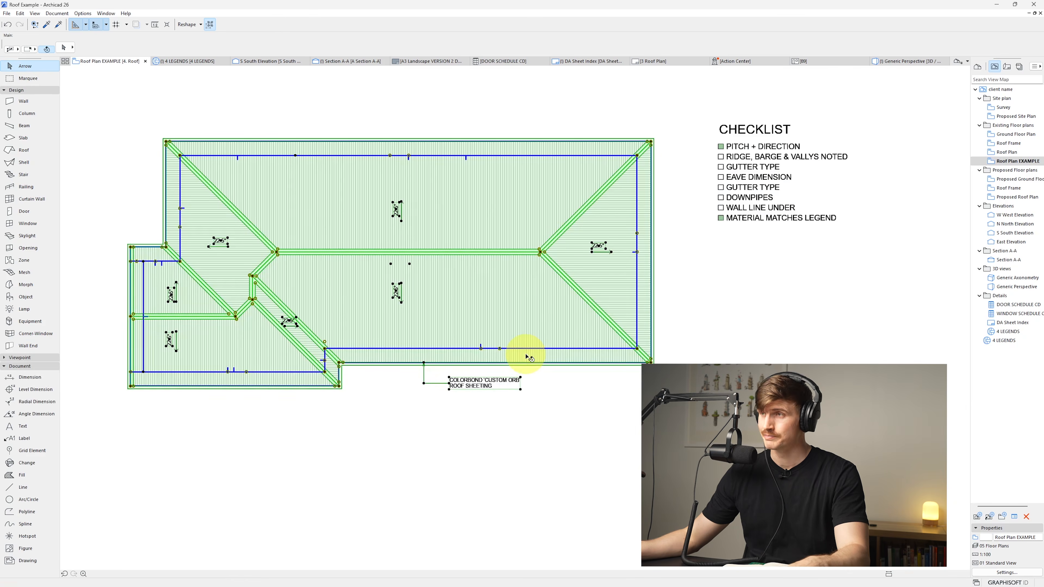
key("Escape")
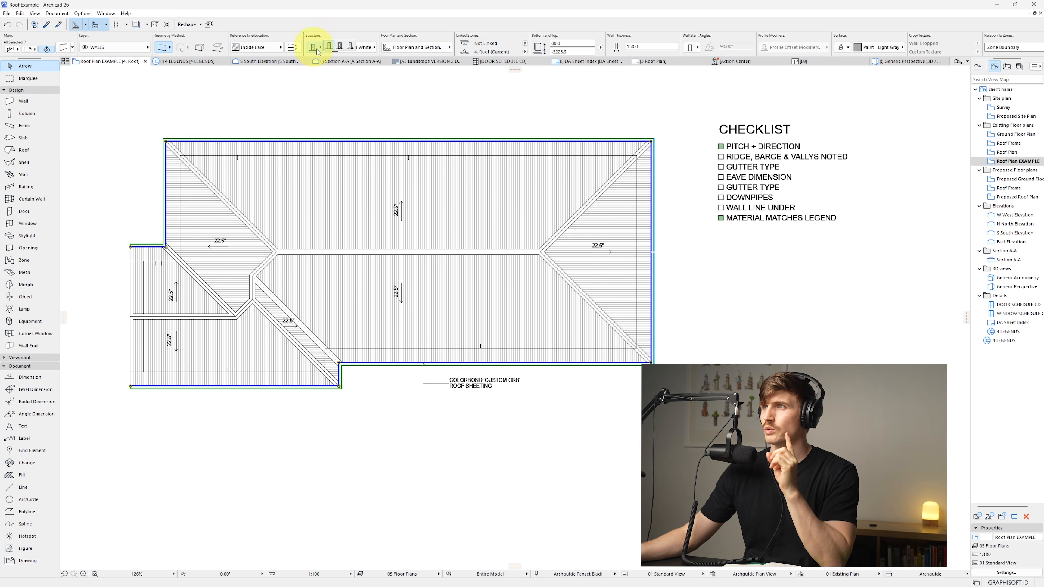
left_click(350, 48)
left_click(350, 47)
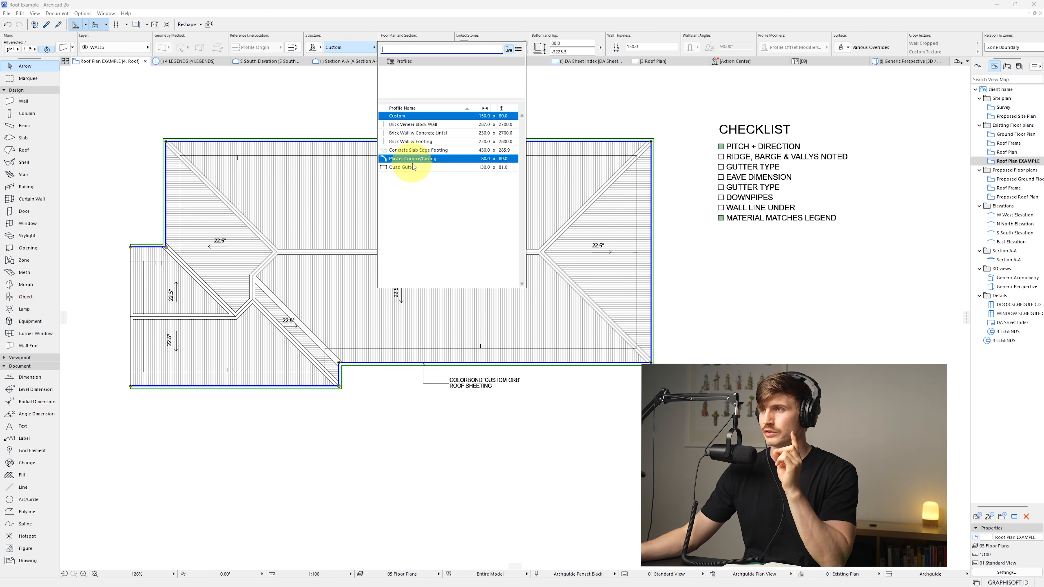
left_click(411, 168)
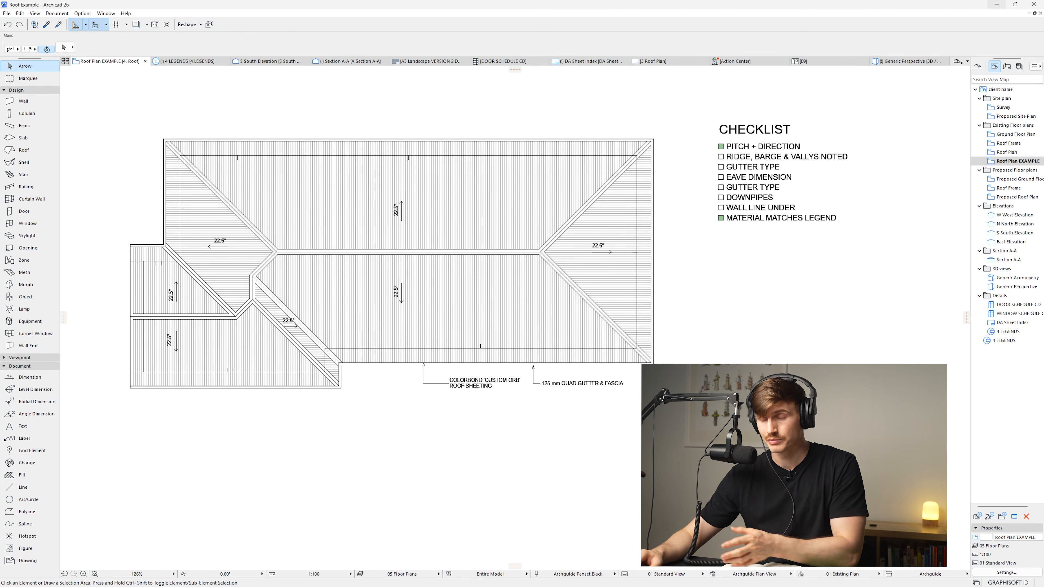
Switch the gutter walls to a basic Solid Fill White structure and set their thickness to 125 mm.
left_click(622, 365)
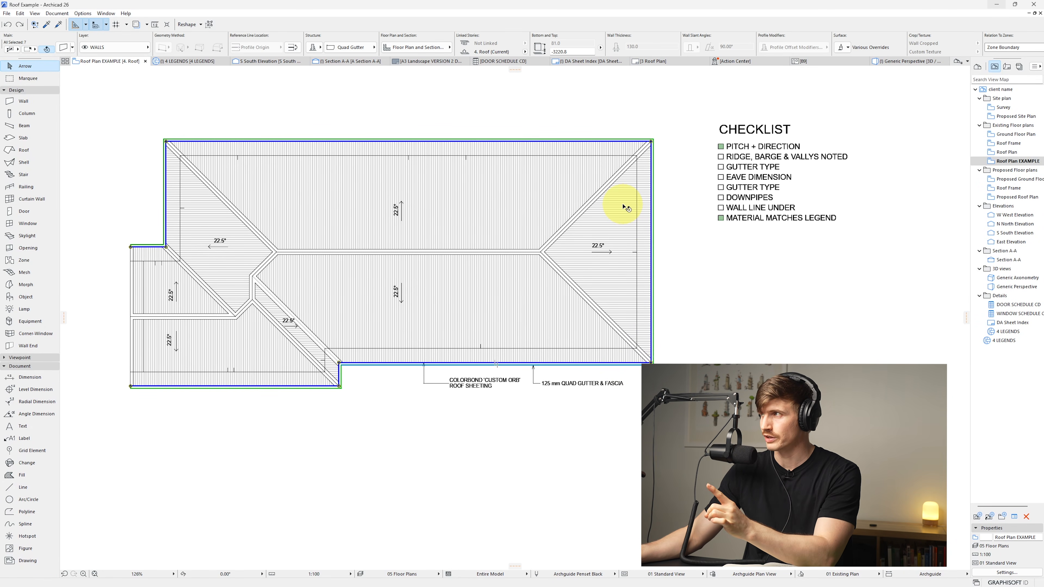
mouse_move(459, 229)
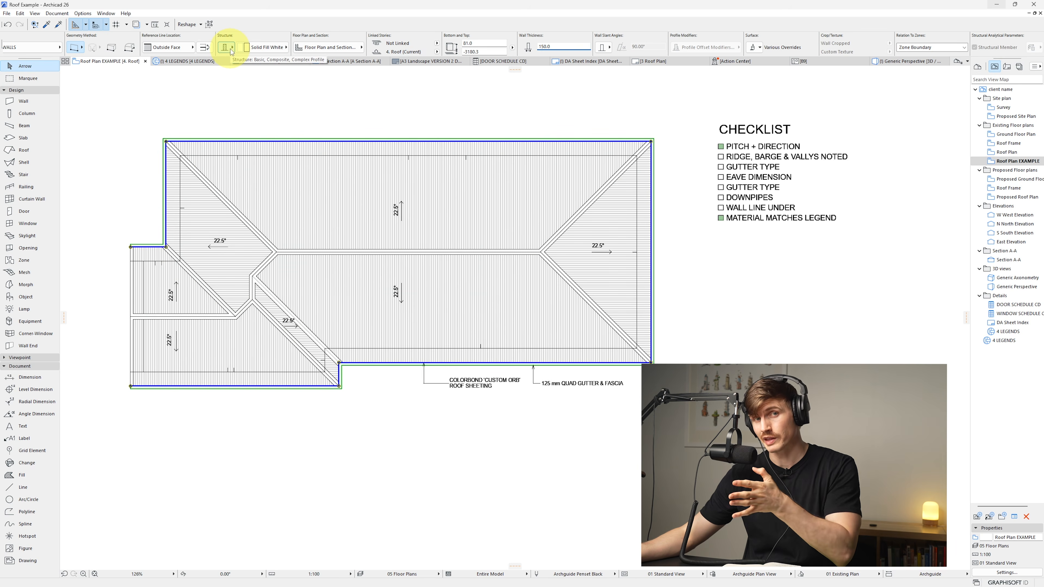
left_click_drag(564, 45, 423, 44)
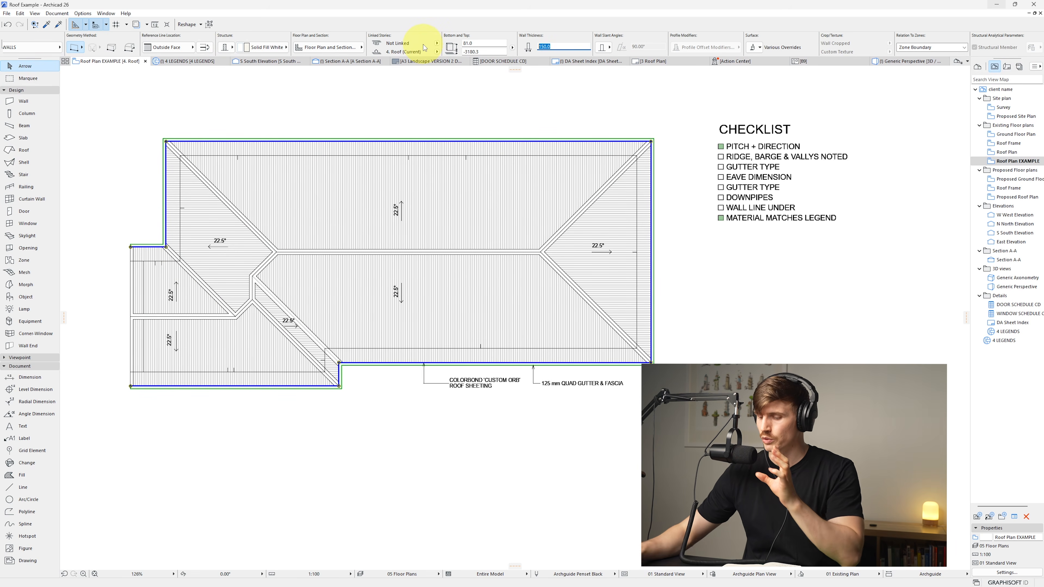
type("125")
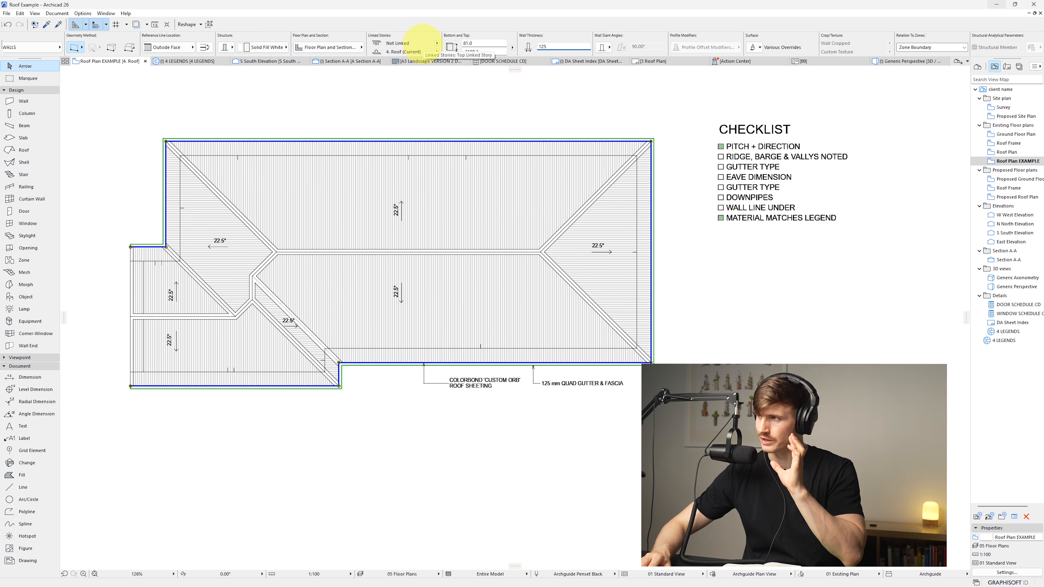
key("Return")
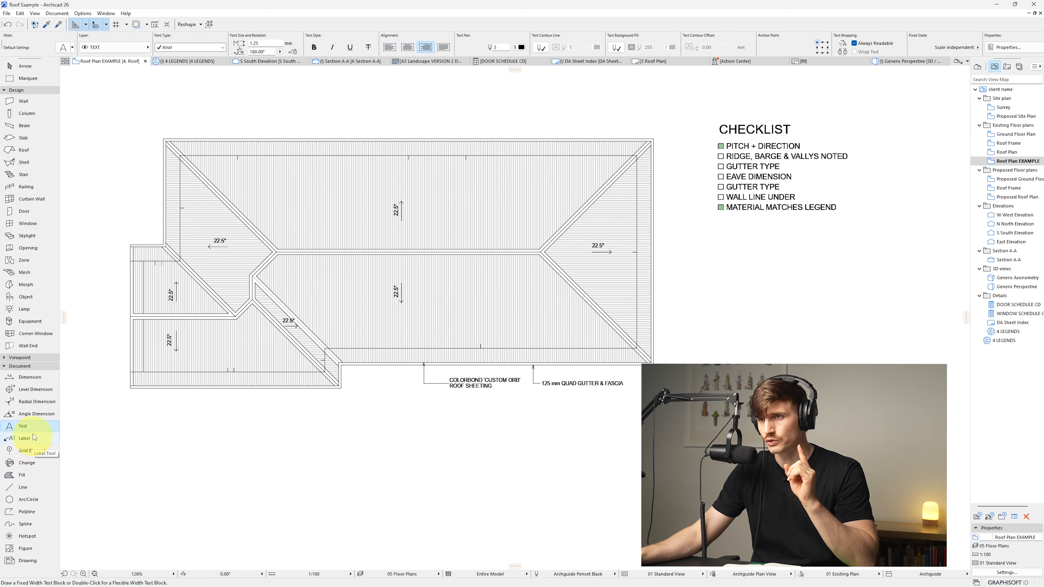
Place a RIDGE CAPPING text label just above the main ridge.
left_click(394, 239)
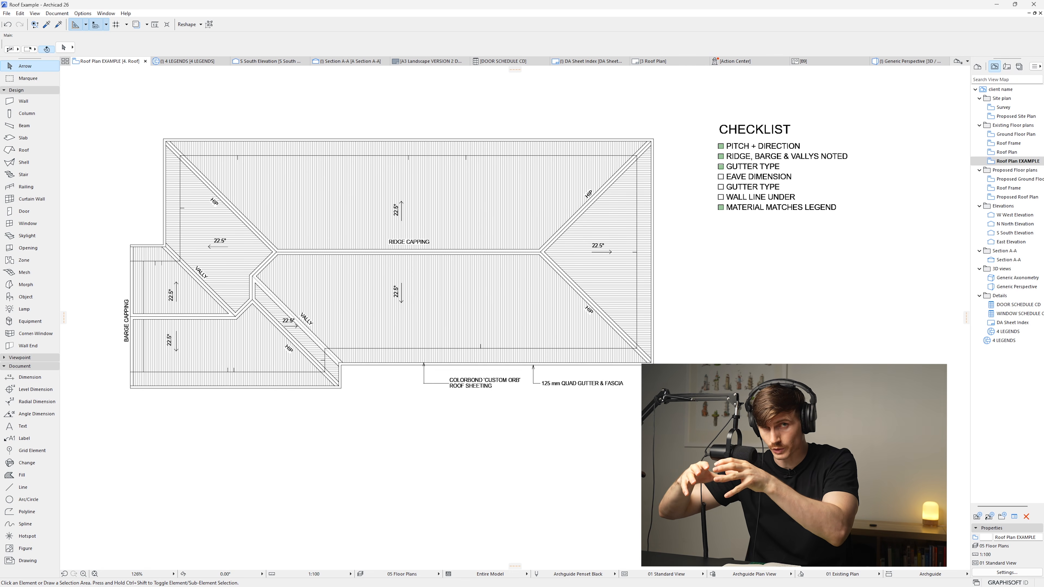
Activate the Polyline tool and show the existing Ground Floor Plan as a trace reference on the roof plan.
left_click(35, 516)
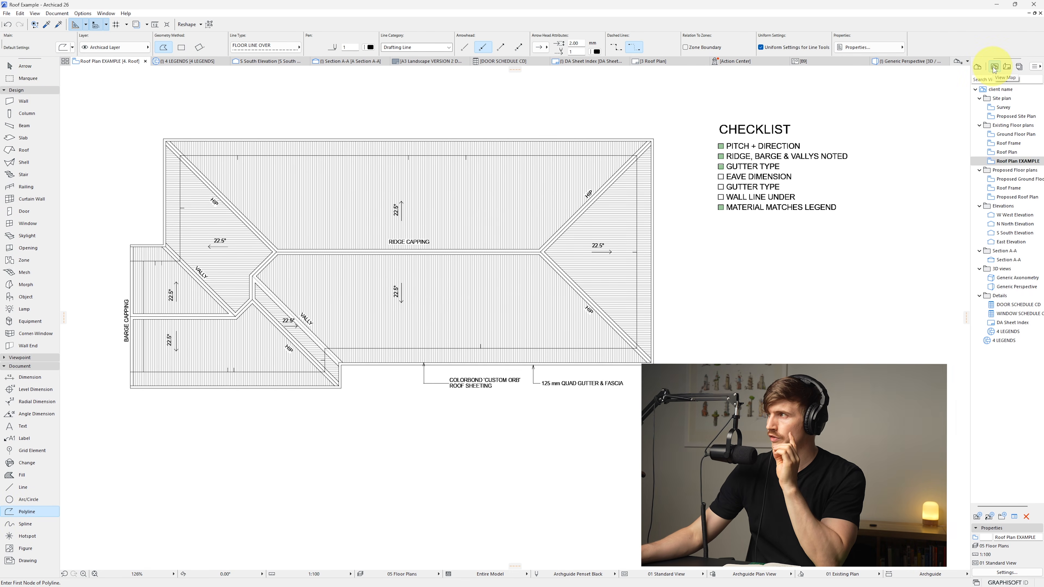
right_click(997, 135)
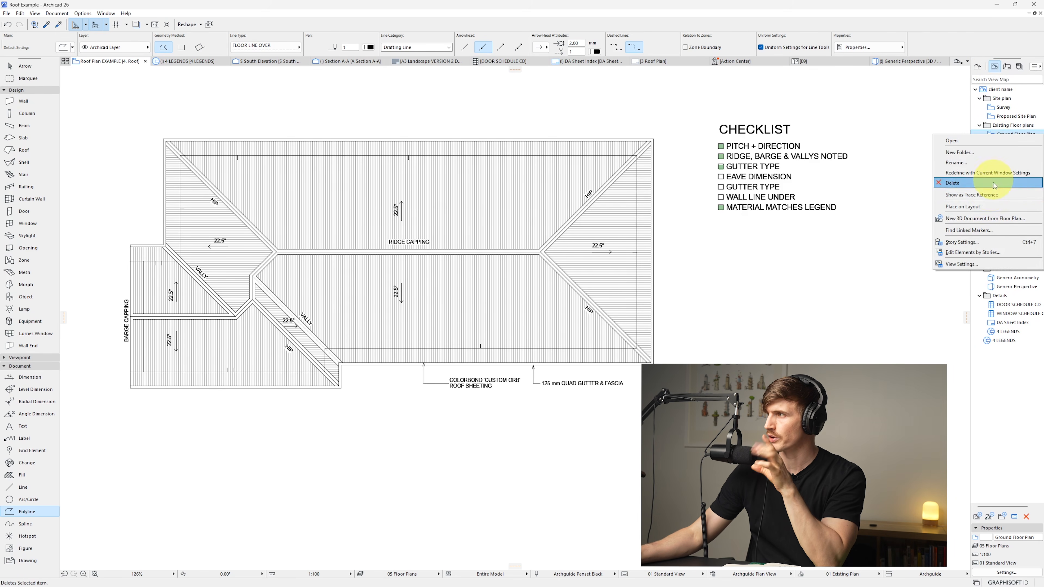
left_click(991, 196)
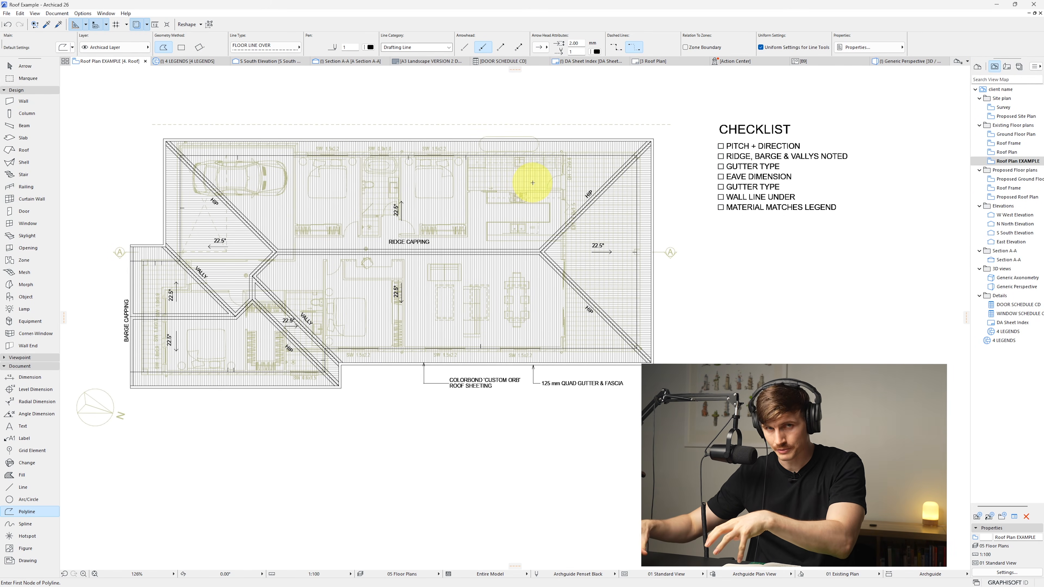
Trace the traced ground floor's external walls with a FLOOR LINE OVER polyline on the roof plan, around the main building.
scroll(181, 139, "up", 5)
left_click(168, 151)
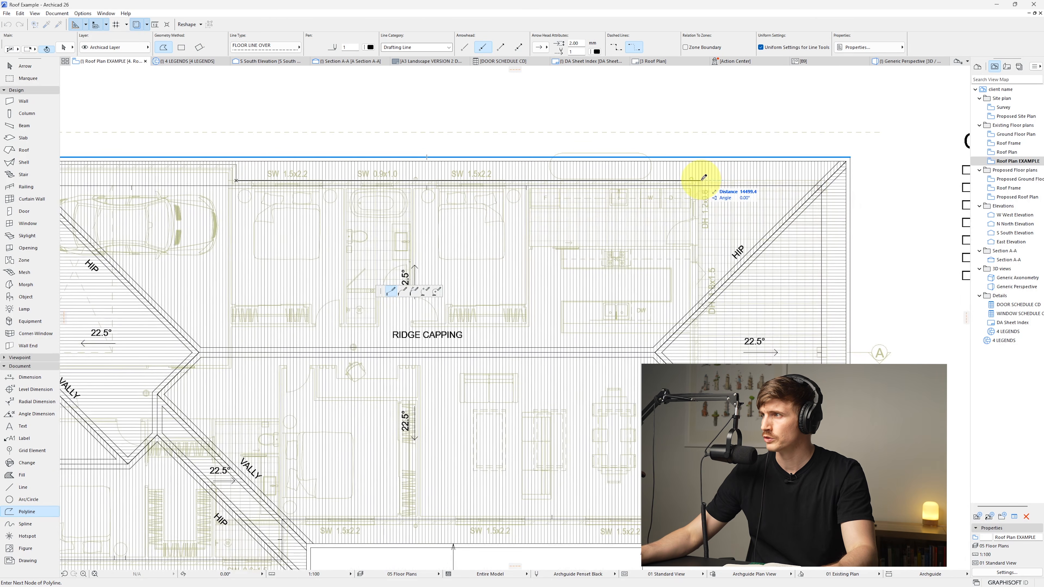
left_click(703, 177)
scroll(715, 334, "down", 5)
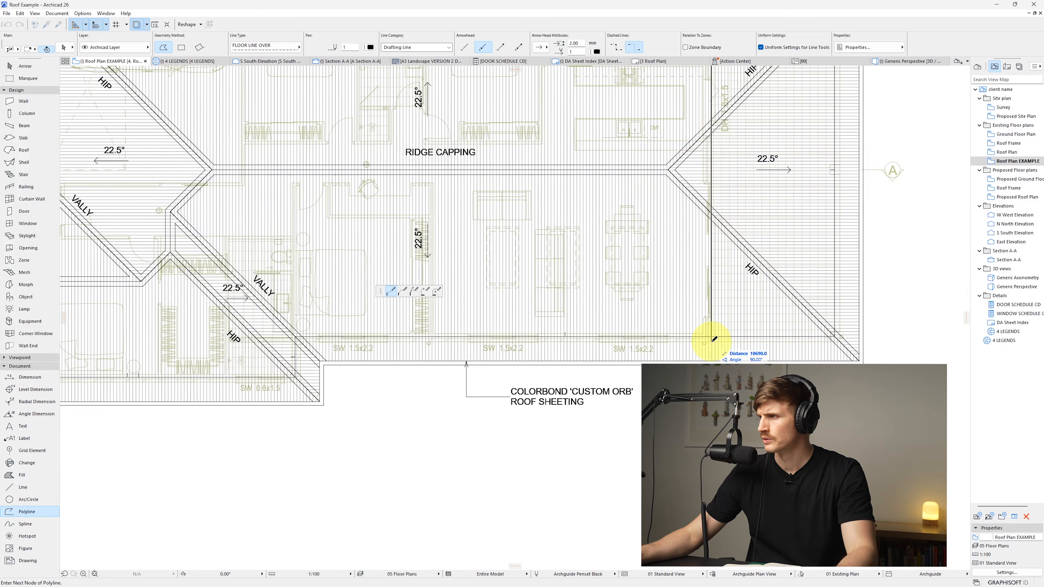
left_click(709, 343)
scroll(303, 344, "up", 3)
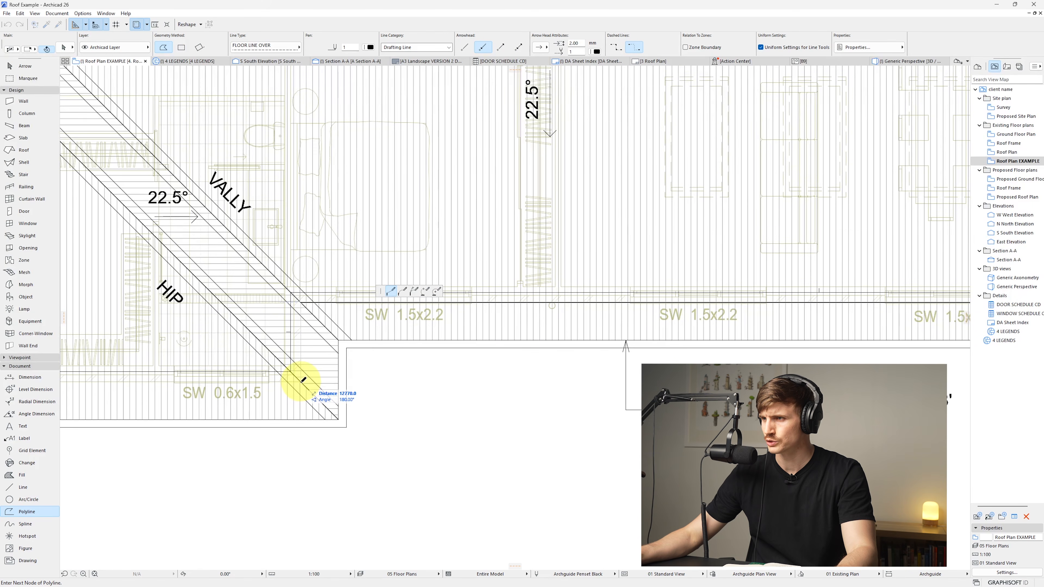
left_click(303, 379)
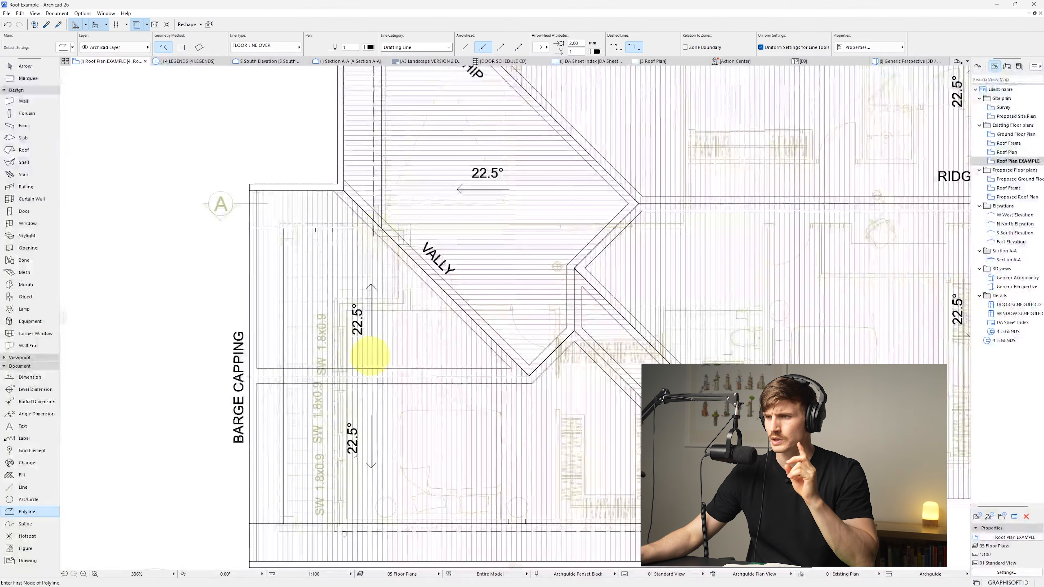
Outline the small entry patio beside the barge end with another FLOOR LINE OVER polyline, starting from the building's corner.
double_click(334, 542)
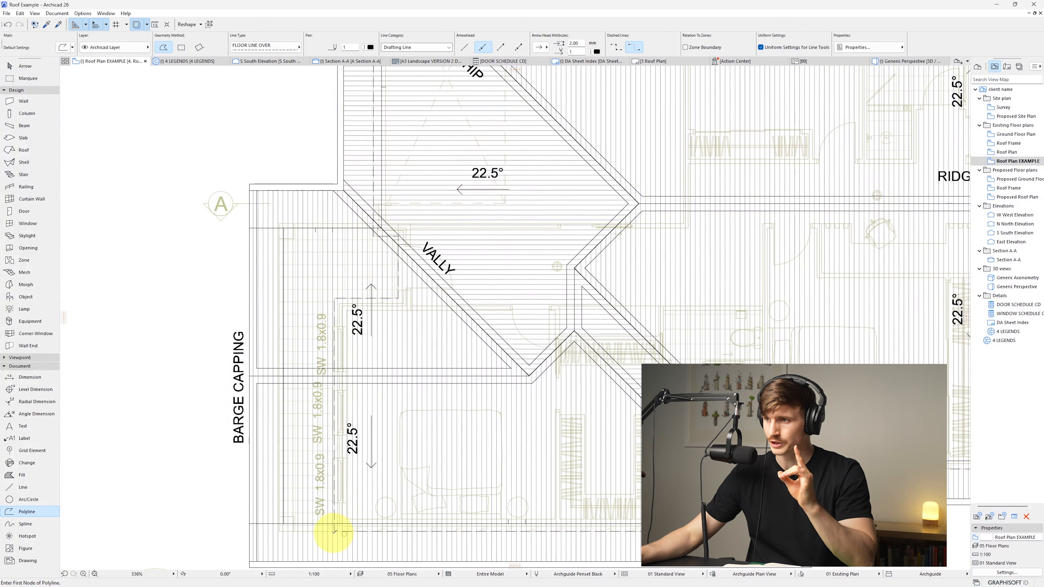
left_click(279, 532)
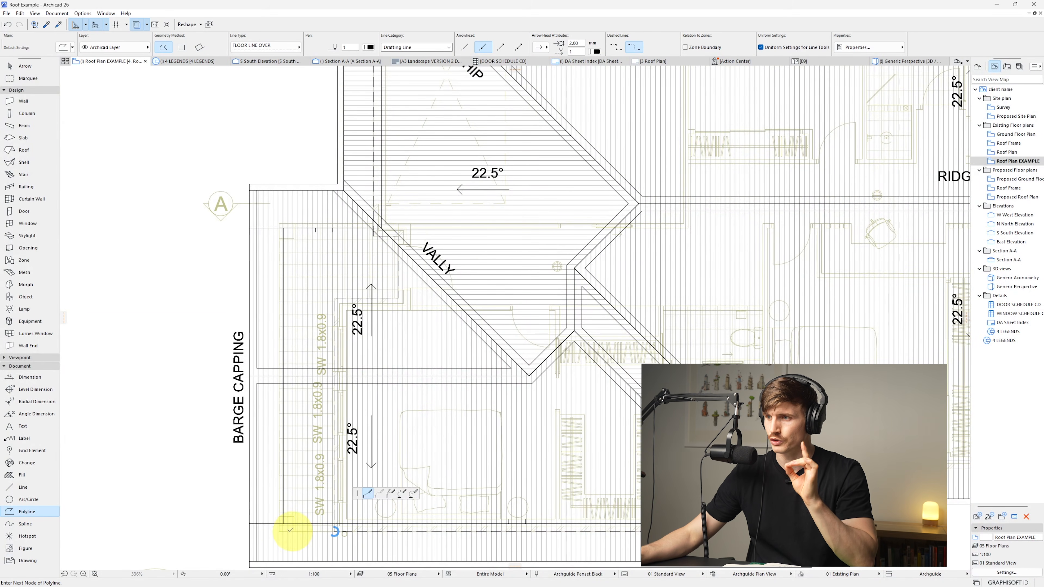
left_click(279, 224)
double_click(416, 262)
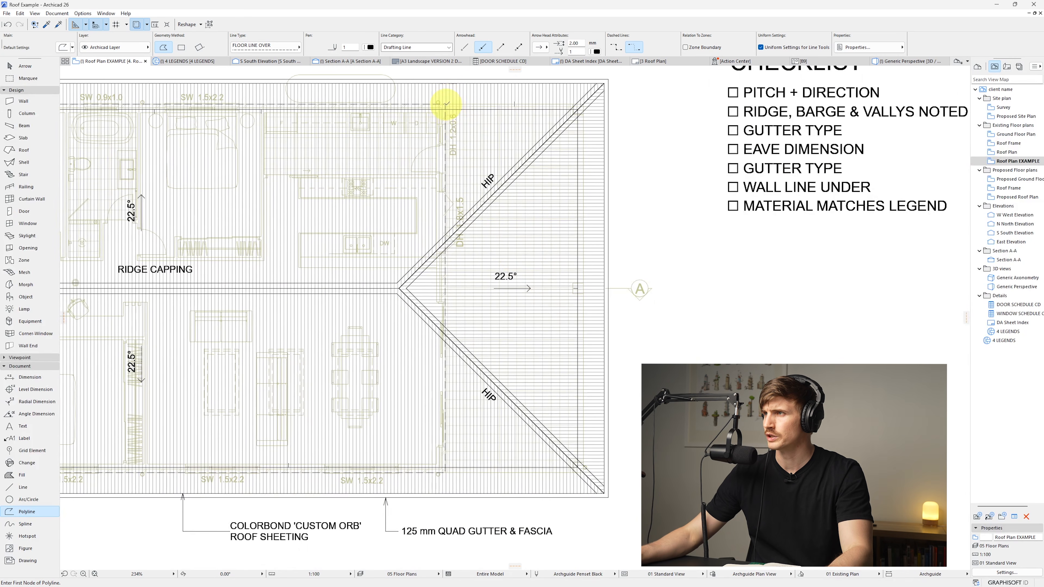
Draw the large patio's outline under the hipped end as a FLOOR LINE OVER polyline and hide the trace reference.
left_click(447, 104)
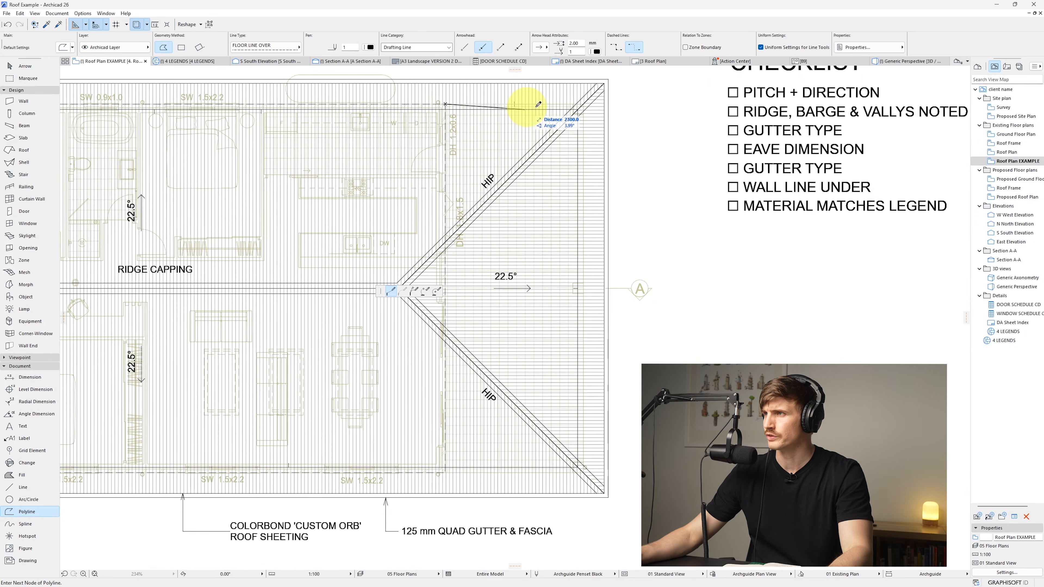
left_click(583, 104)
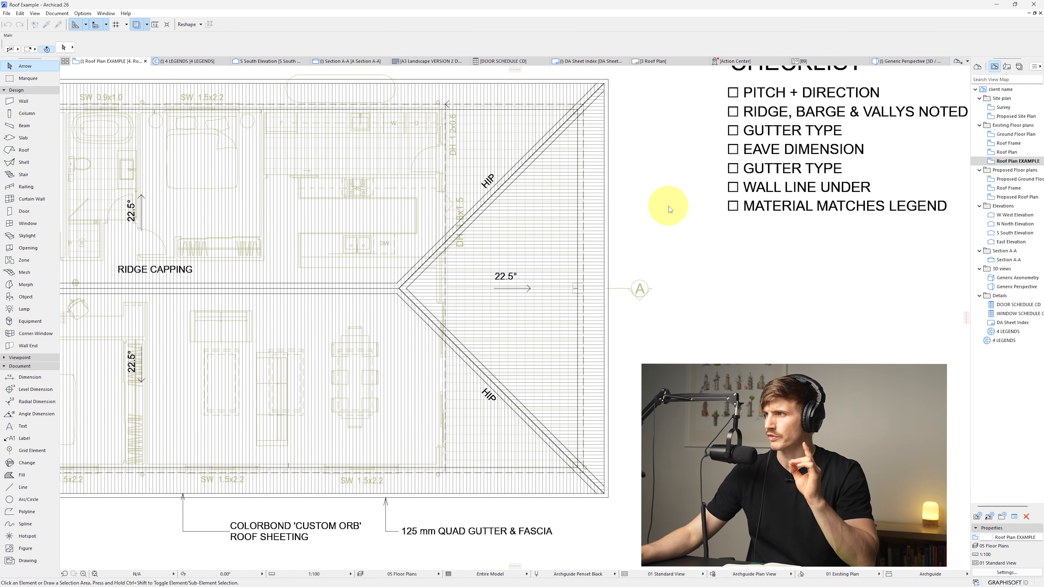
right_click(668, 207)
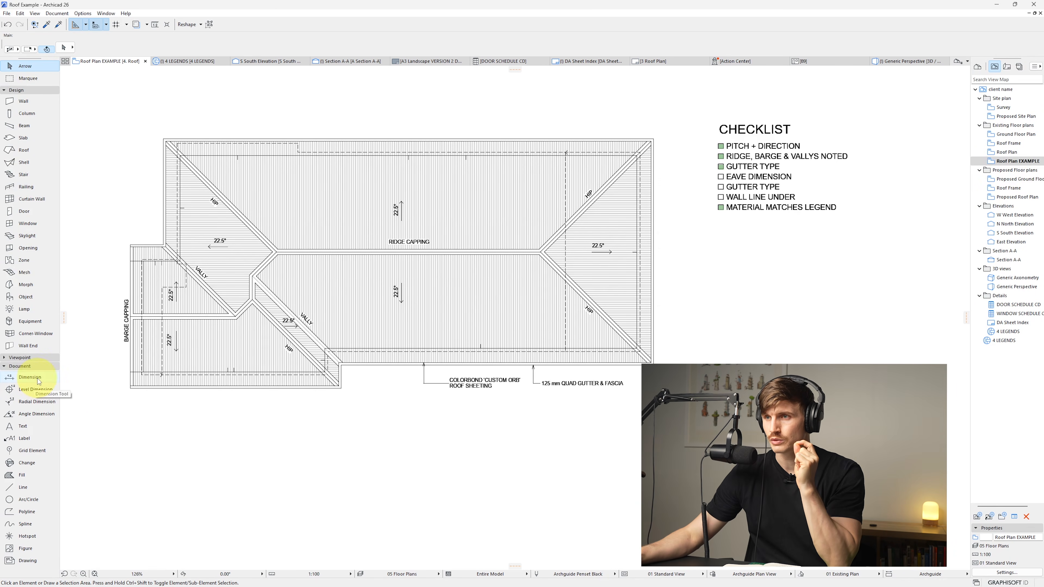
Dimension the eave and gutter widths from the dashed wall line to the roof edge and the gutter's outer edge.
left_click(28, 377)
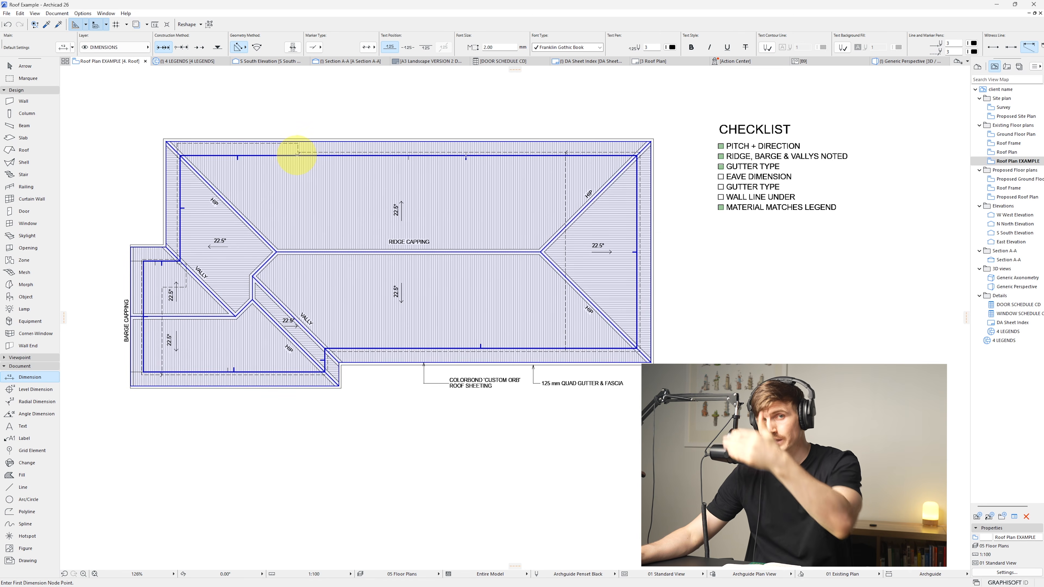
scroll(297, 153, "up", 6)
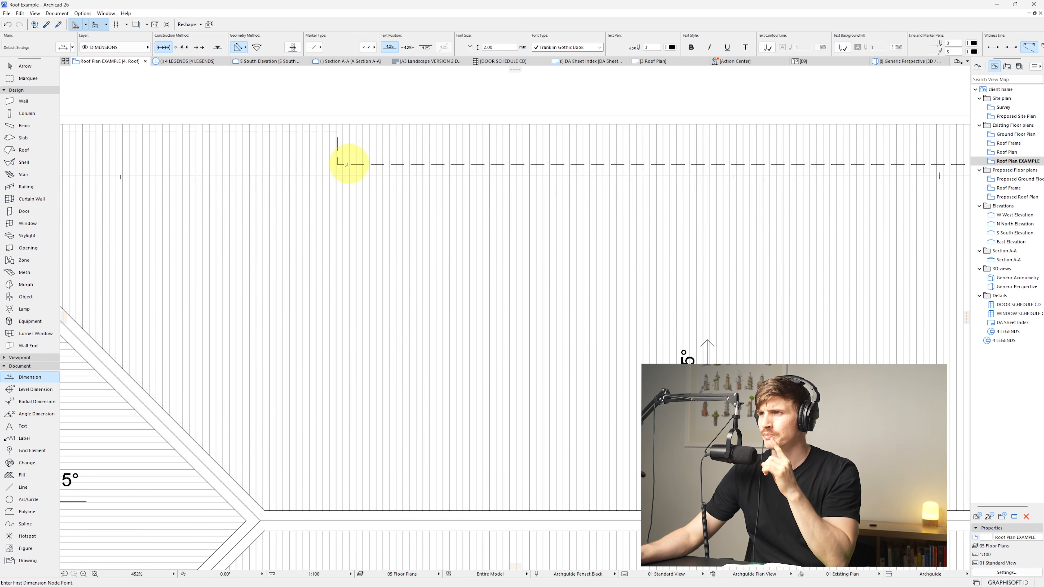
left_click(337, 164)
left_click(365, 124)
left_click(365, 115)
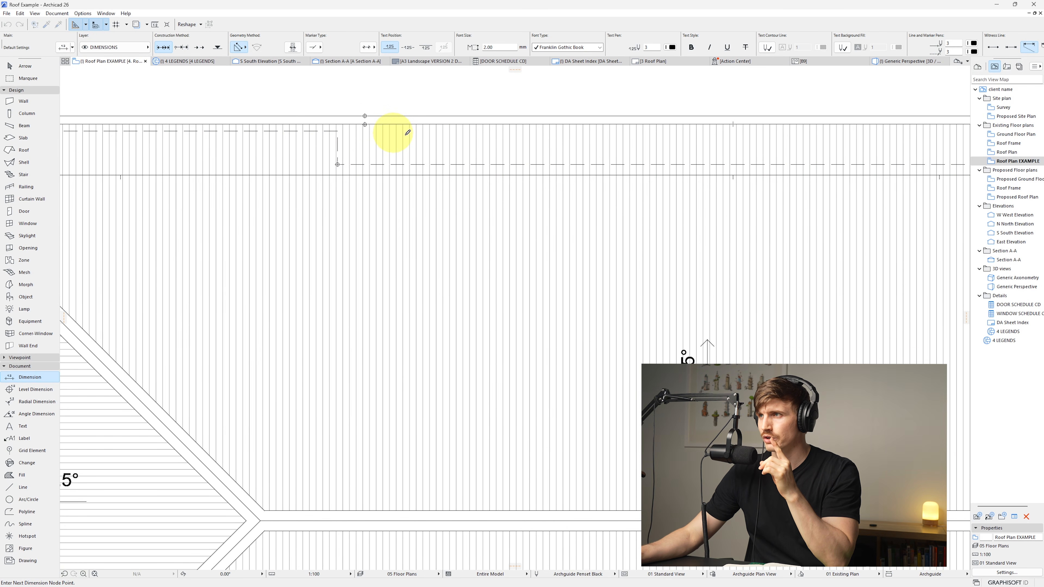
double_click(436, 141)
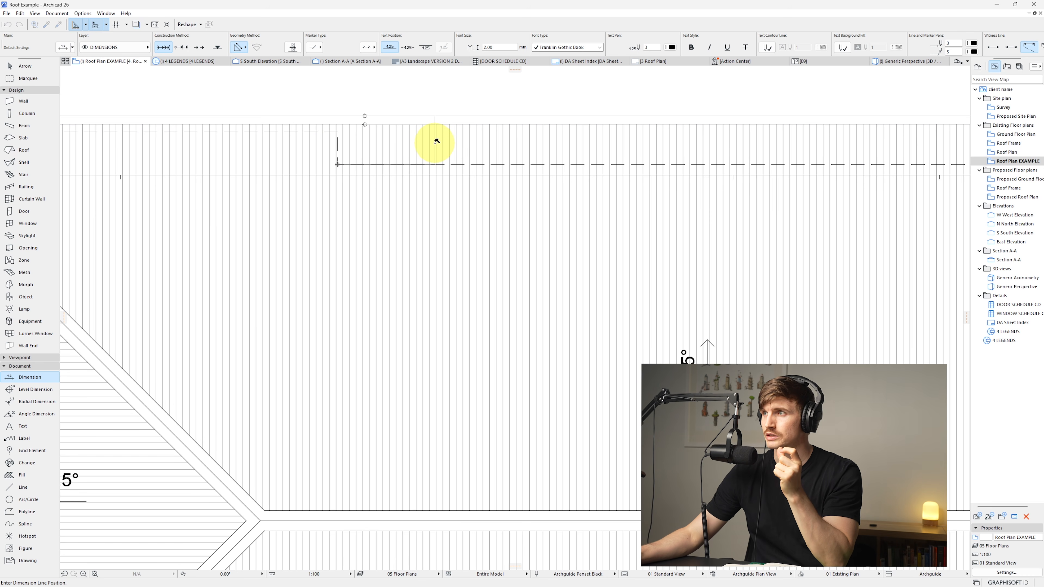
left_click(435, 142)
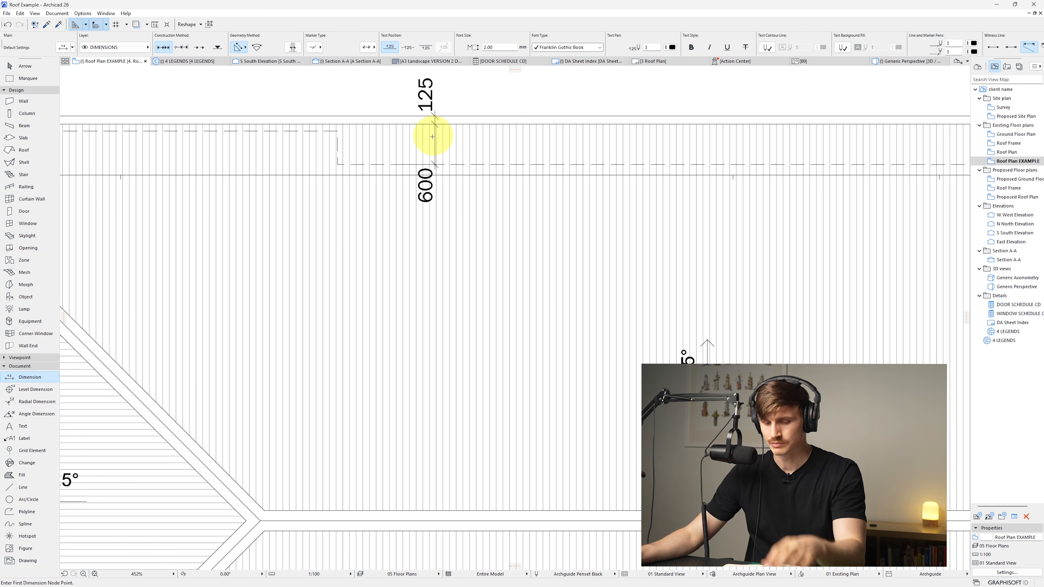
Undo the eave and gutter dimension chain.
key("ctrl+z")
left_click_drag(435, 121, 431, 153)
scroll(431, 154, "down", 5)
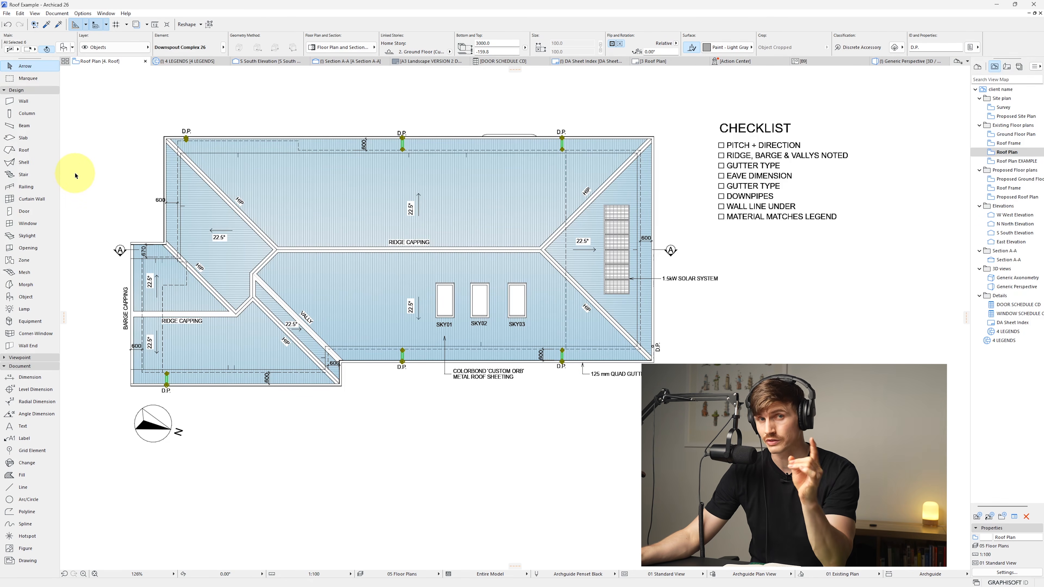
Check the settings of the selected downpipes on the finished Roof Plan and go down two stories to the Ground Floor.
left_click(63, 48)
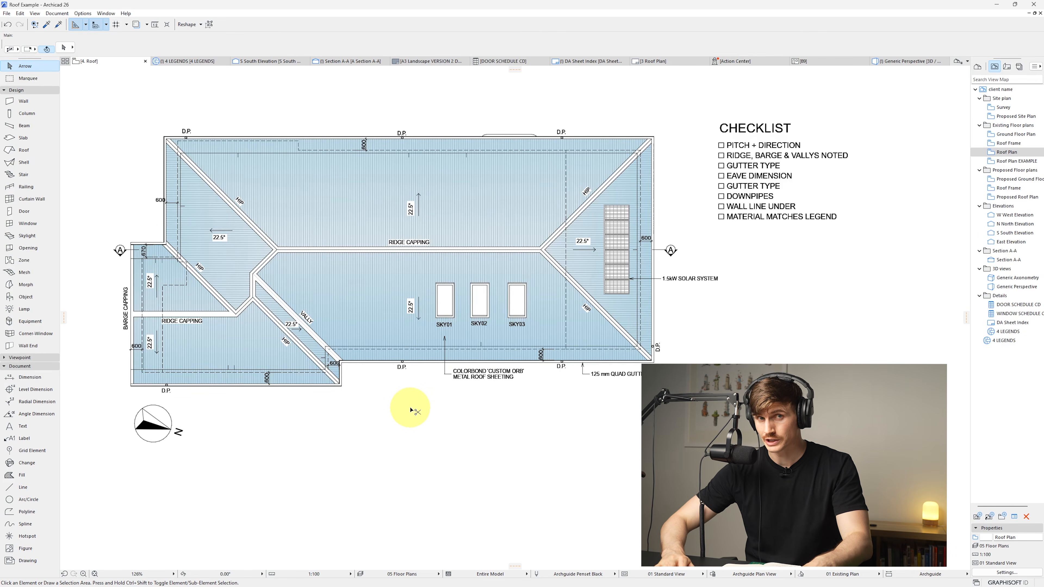
key("ctrl+Down")
key("ctrl+Down")
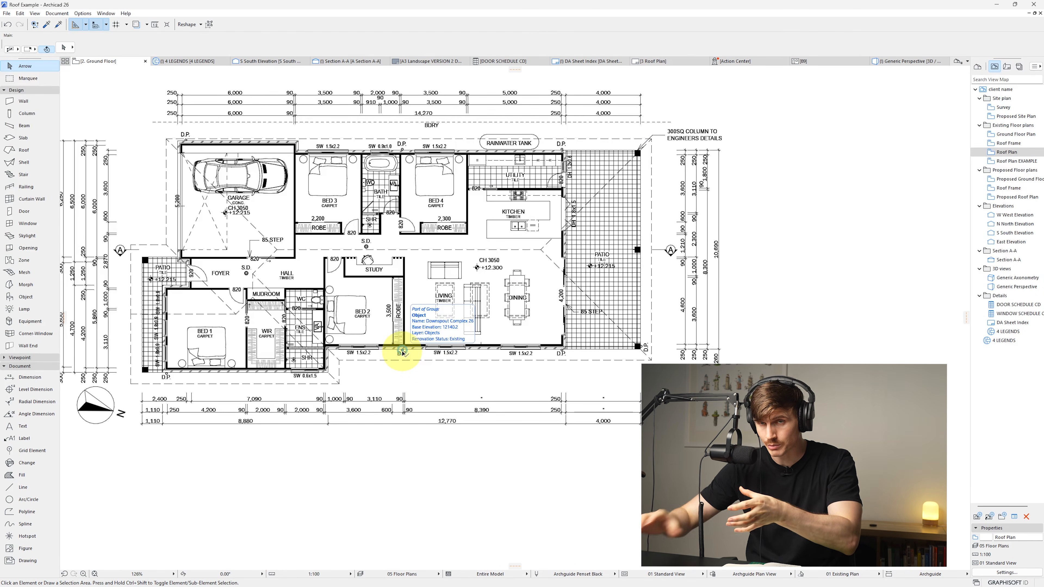
Inspect the Downspout Complex 26 object's story display and its Representation and Surfaces options, including Floor Plan Display.
left_click(402, 351)
left_click(66, 48)
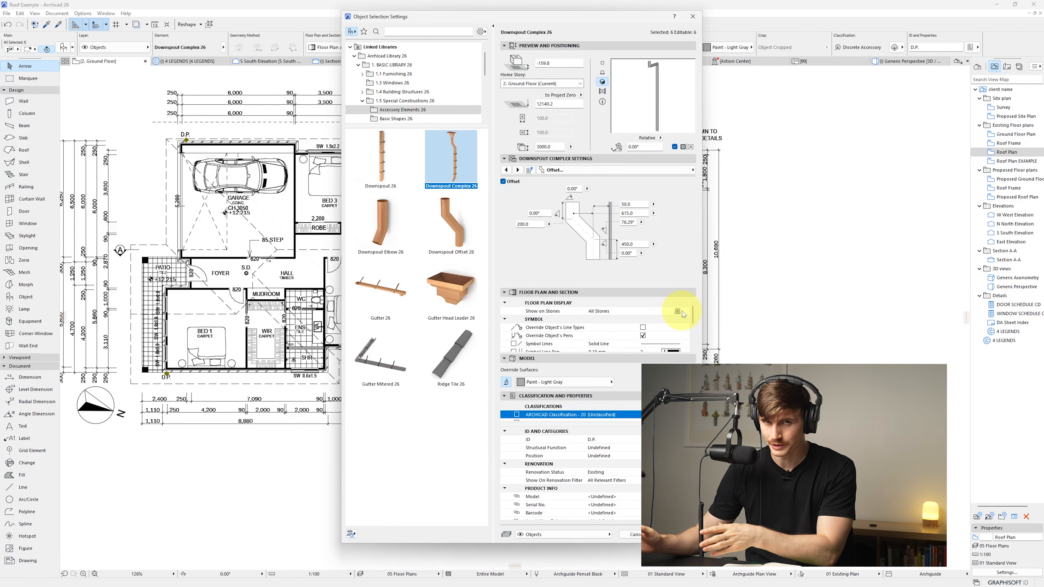
left_click(561, 221)
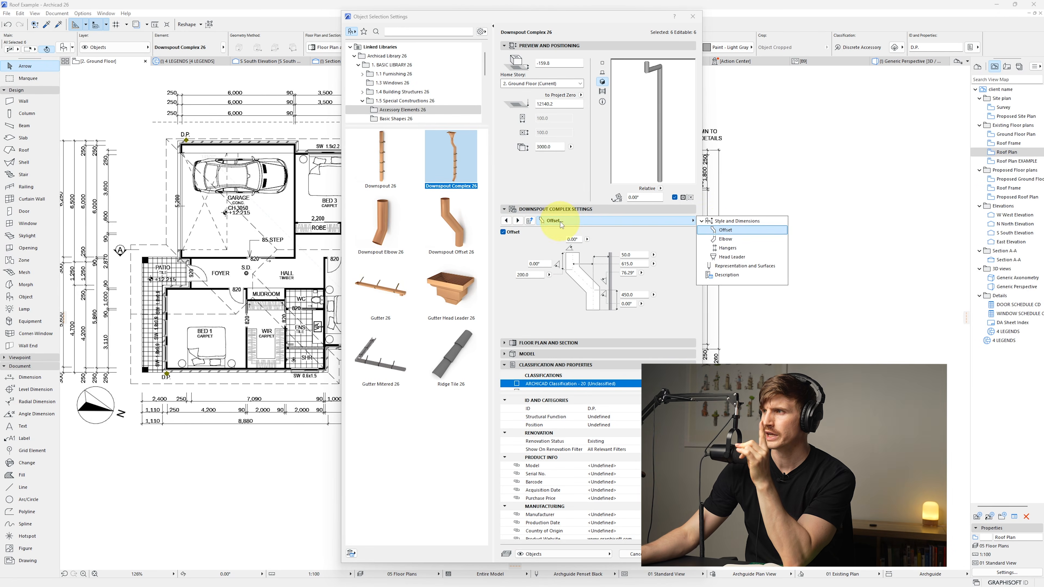
left_click(745, 267)
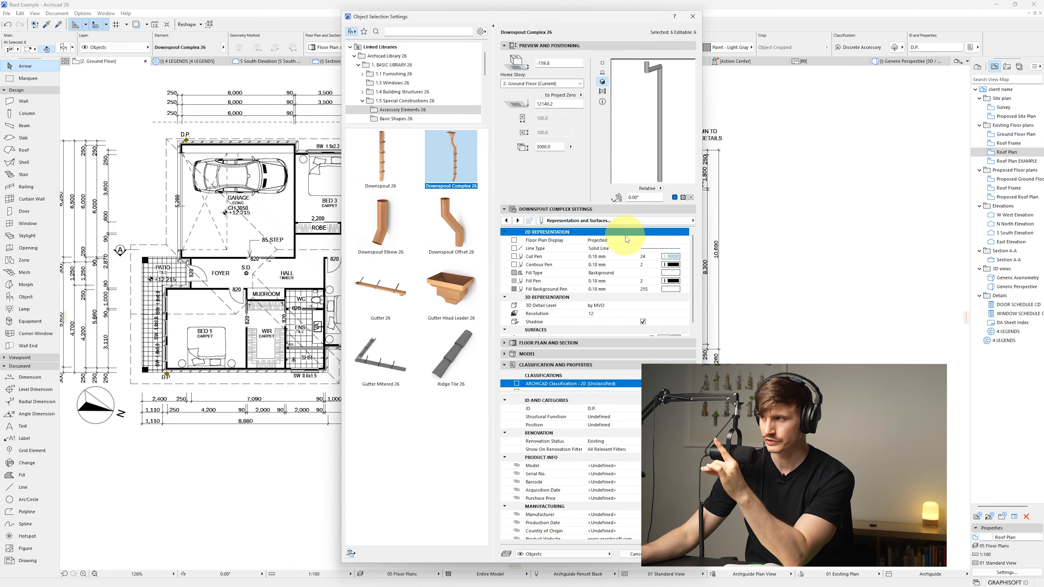
left_click(632, 240)
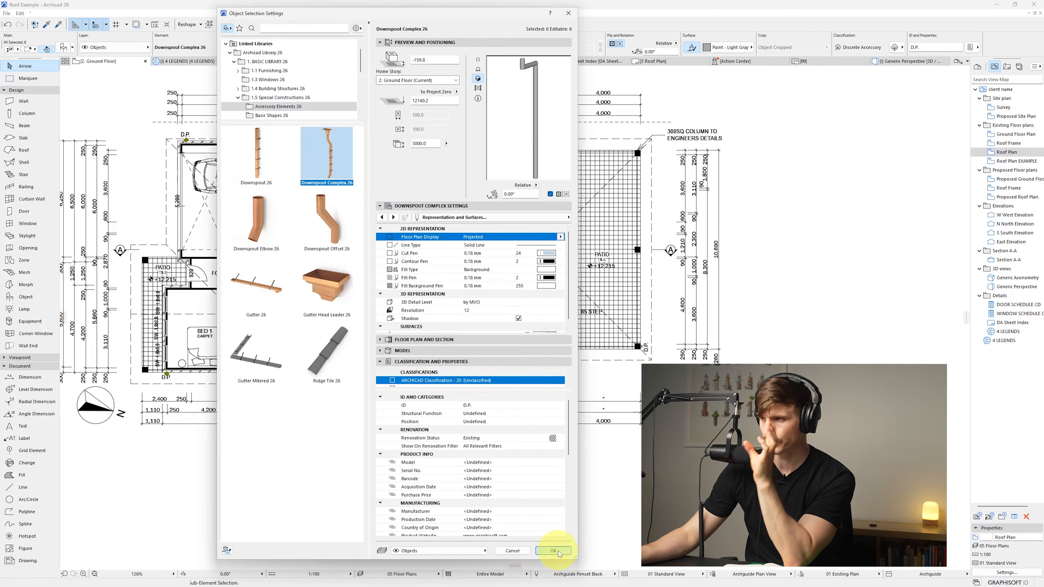
left_click(559, 541)
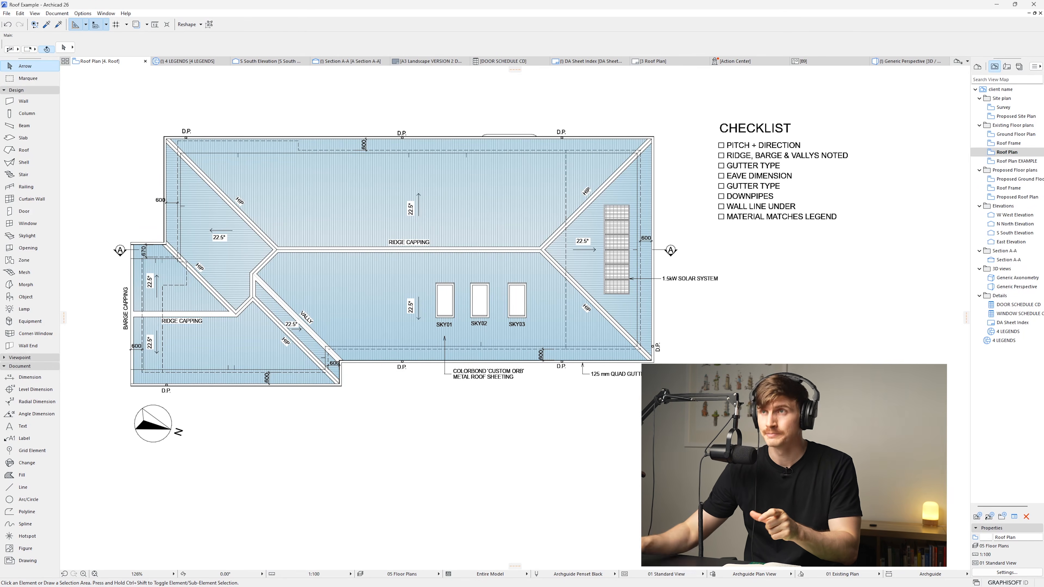
Review the SKY01 skylight's Skylight Flat Panel 26 type and dimensions in the Skylight settings.
left_click(57, 13)
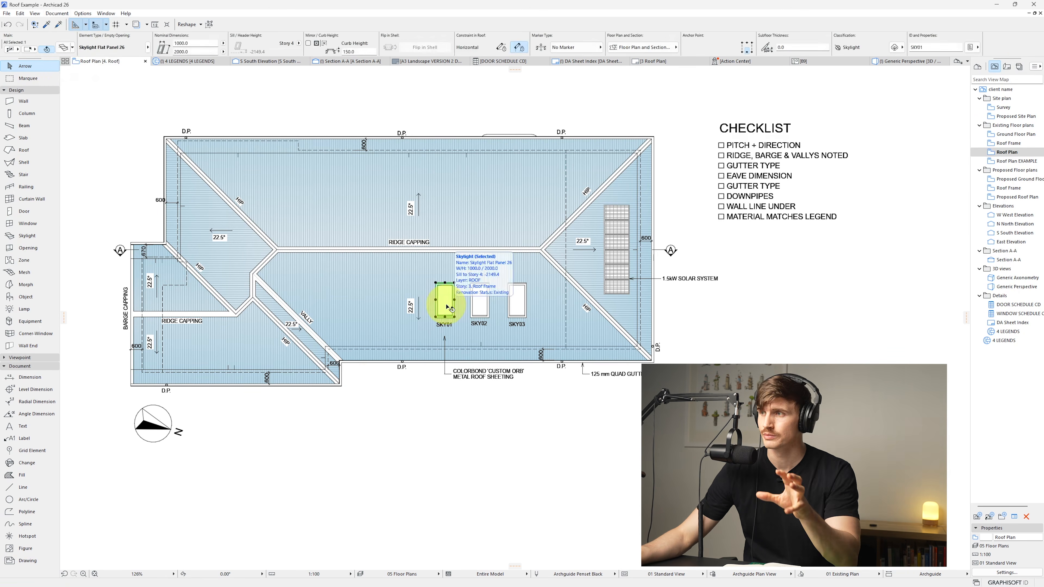
left_click(33, 236)
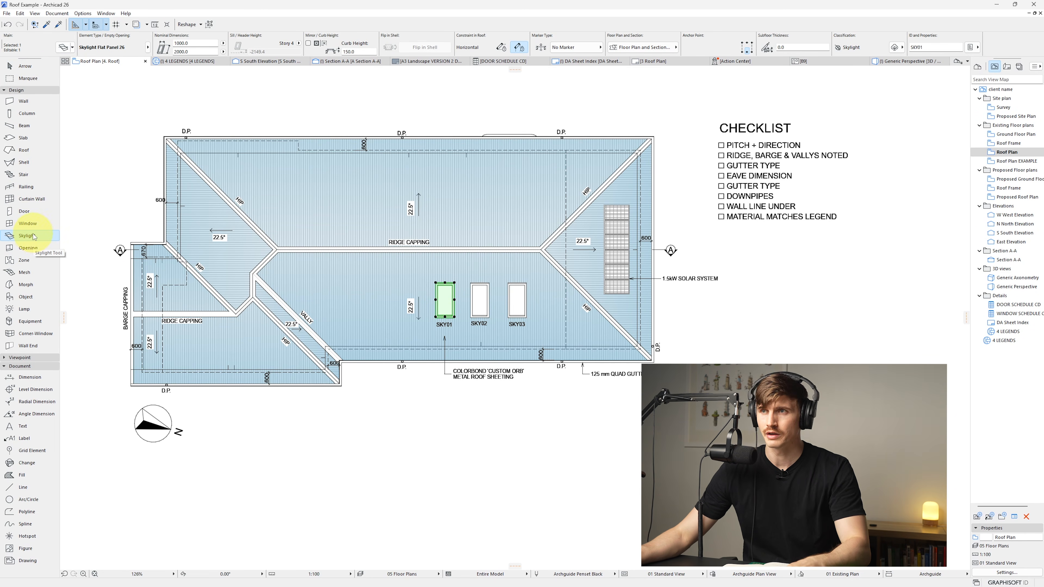
left_click(62, 46)
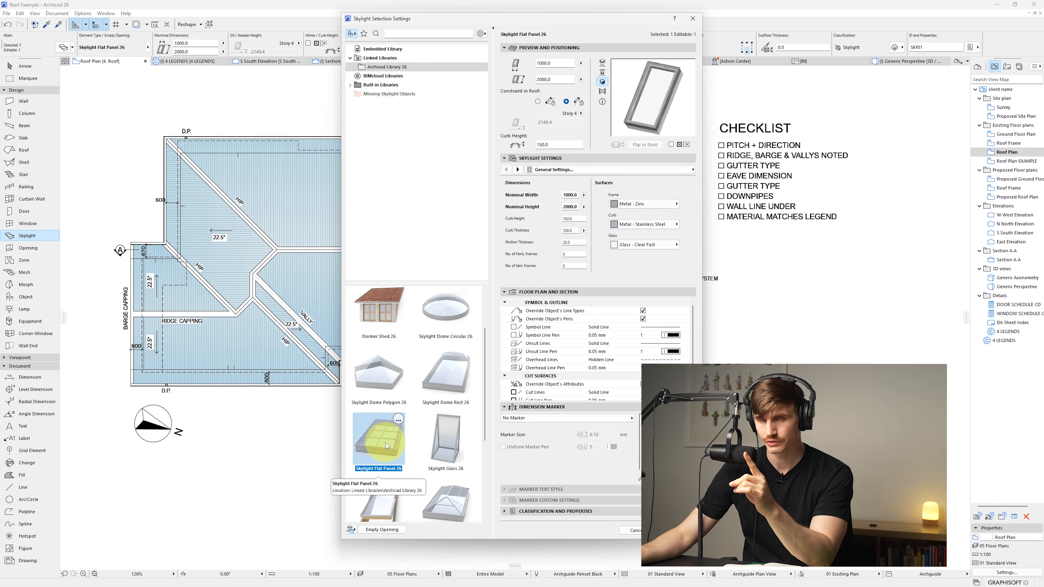
left_click_drag(514, 26, 422, 25)
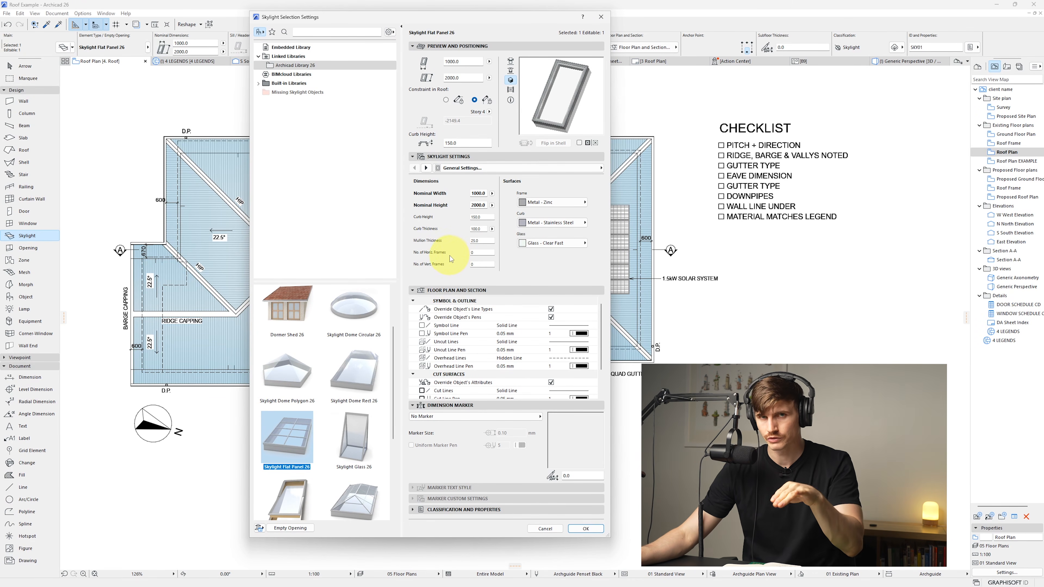
double_click(287, 445)
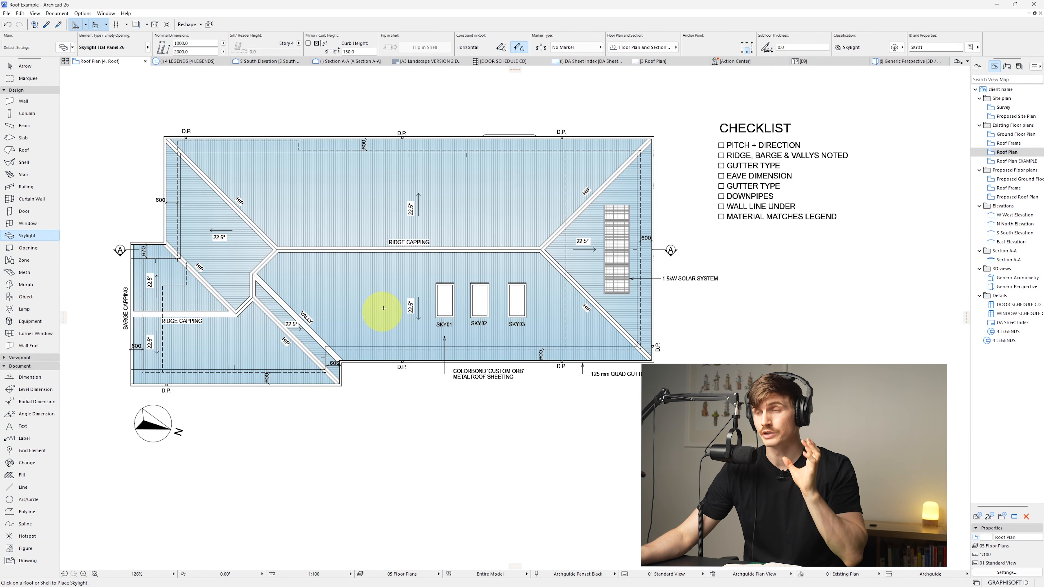
Place a Skylight Flat Panel 26 on the main roof plane beside the 22.5° pitch arrow and move it towards SKY01.
left_click(384, 306)
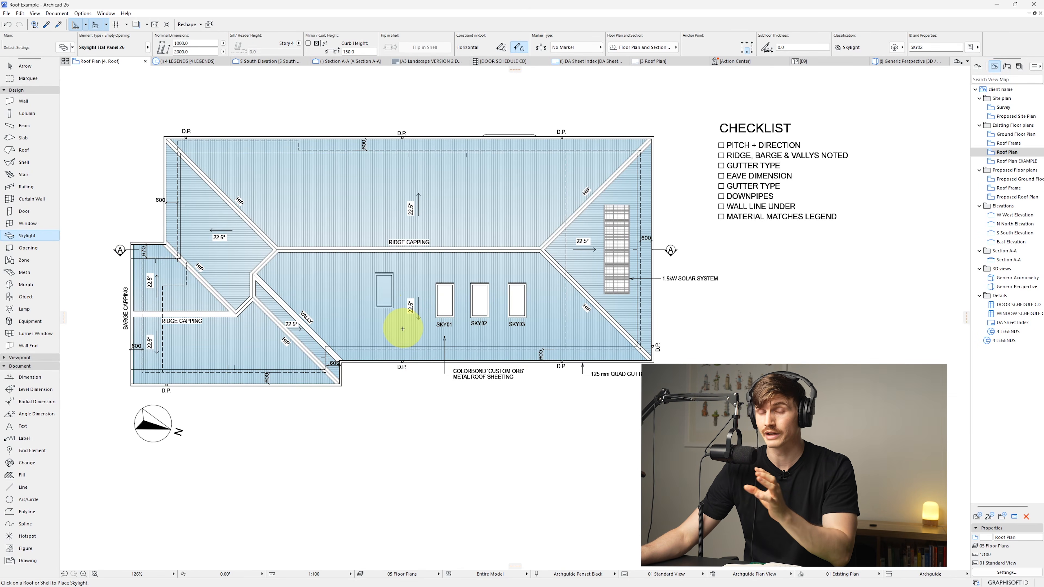
key("Escape")
left_click(392, 278)
key("ctrl+d")
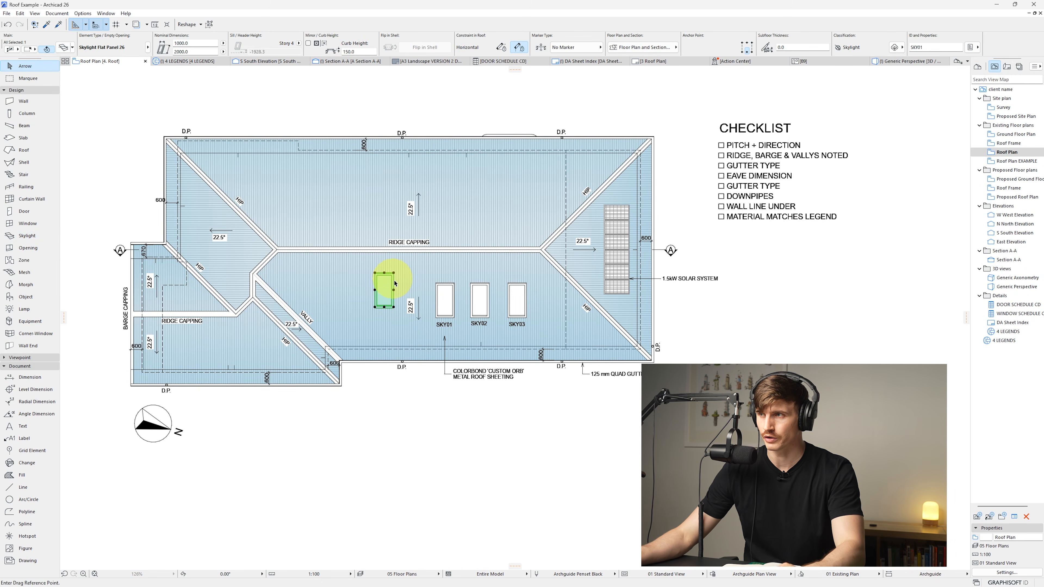
left_click(392, 276)
left_click(447, 321)
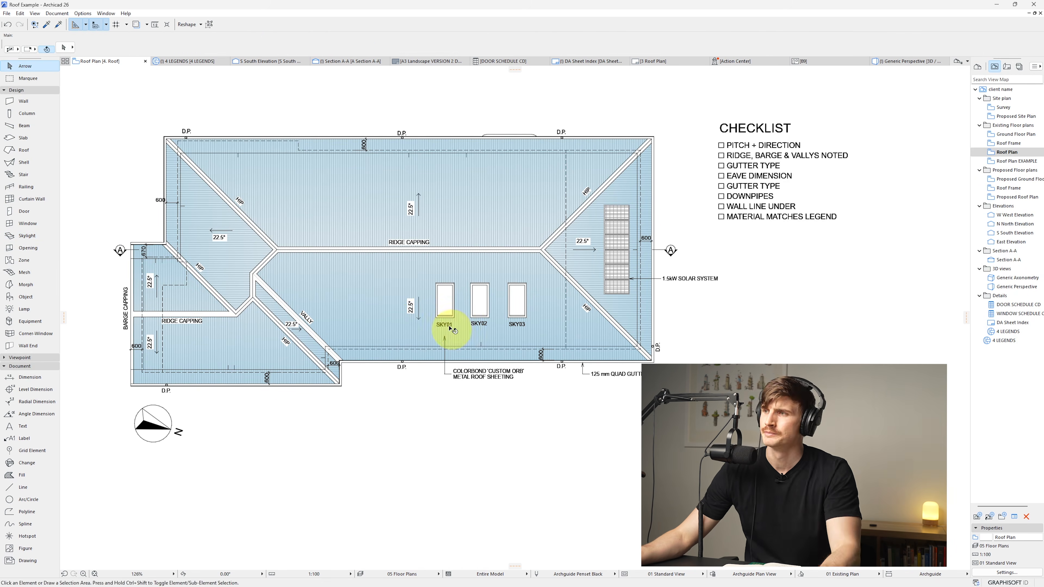
Review the SKY01 skylight's marker type and ID, leaving its settings as they are.
left_click(447, 298)
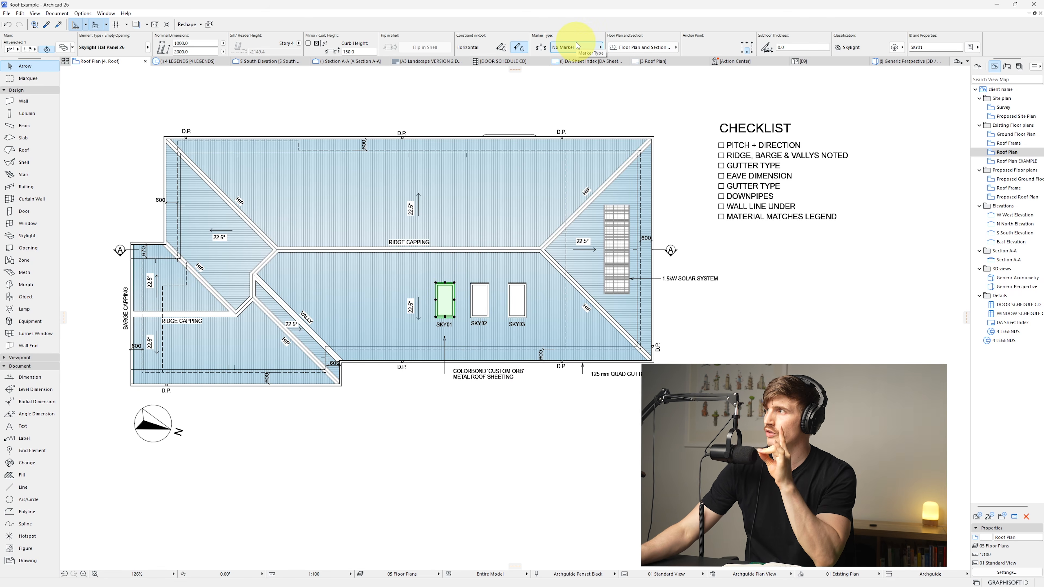
left_click(930, 47)
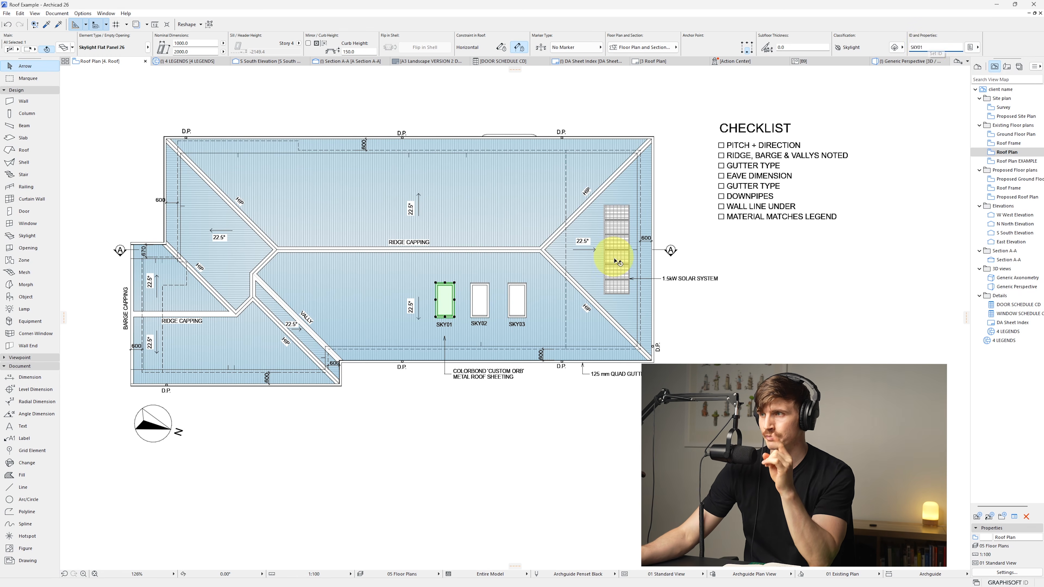
key("Escape")
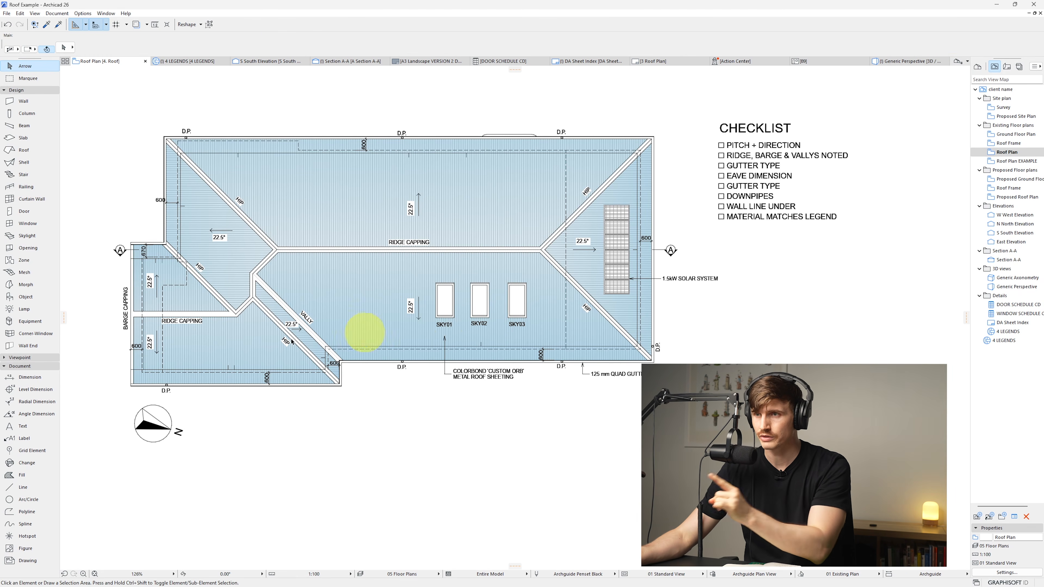
Check that the SKY01 label uses the Property Label 26 type and inspect the ID of the skylight it reads from.
left_click(283, 47)
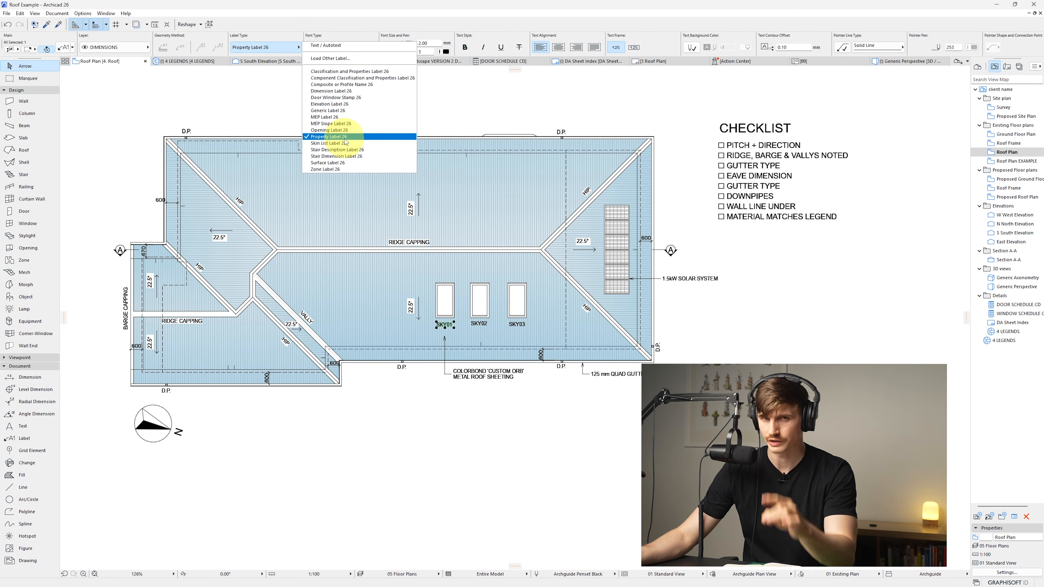
left_click(329, 137)
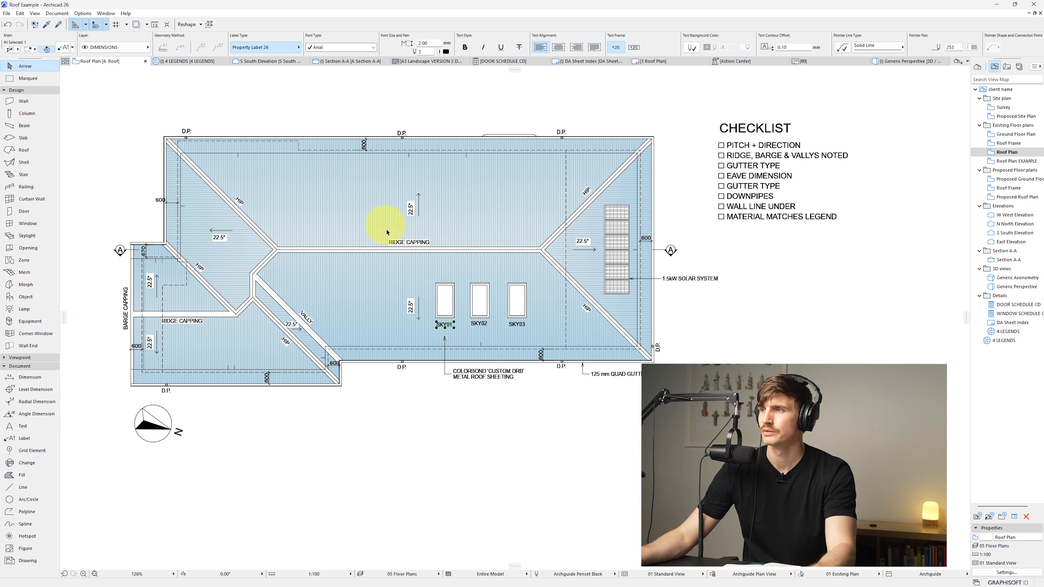
left_click(444, 297)
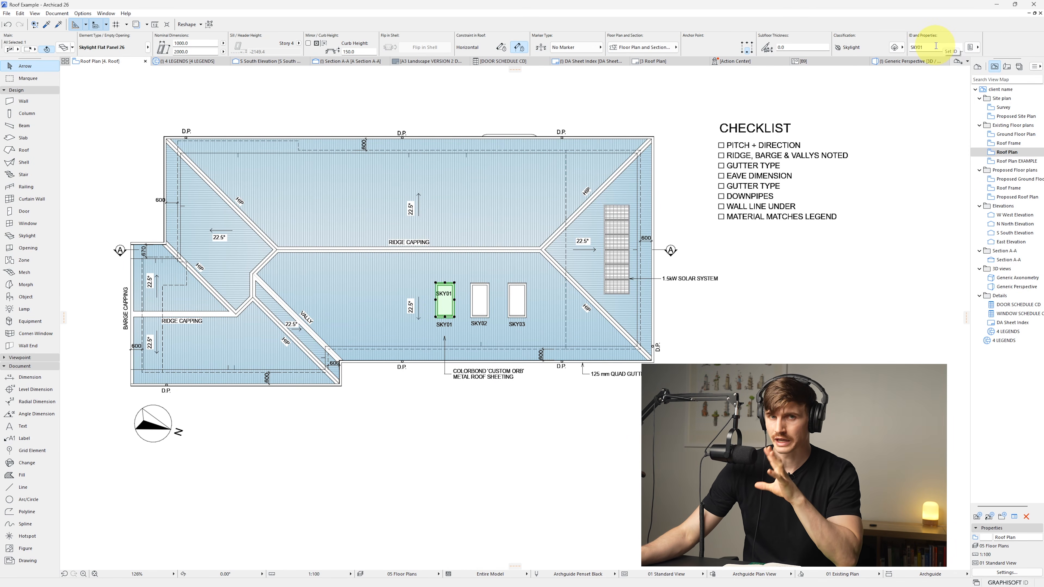
key("Escape")
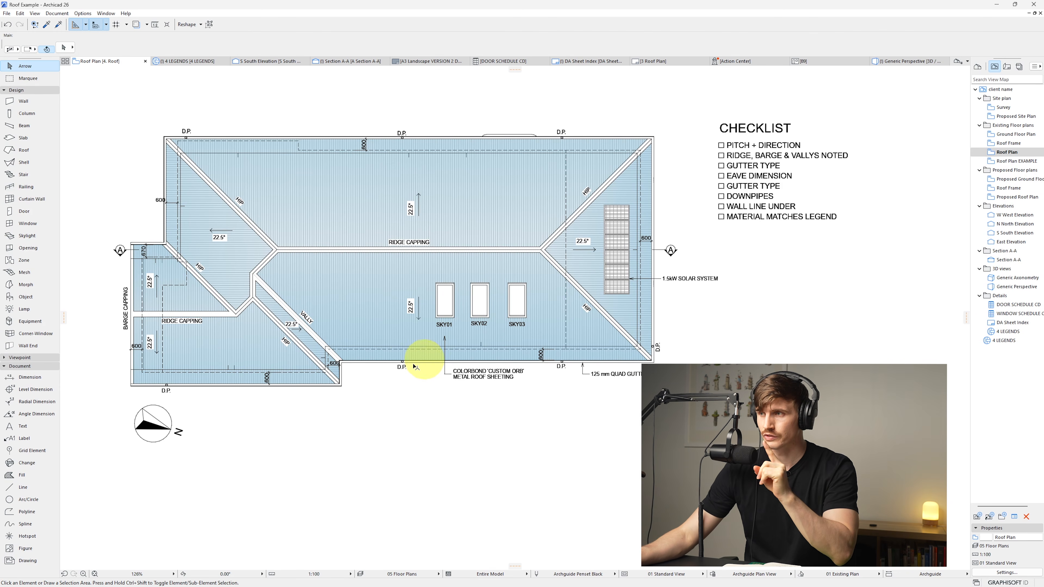
Try attaching a Property Label 26 to the downpipe below the main roof plane, undo it, and check the downpipes' ID.
left_click(557, 365, "alt")
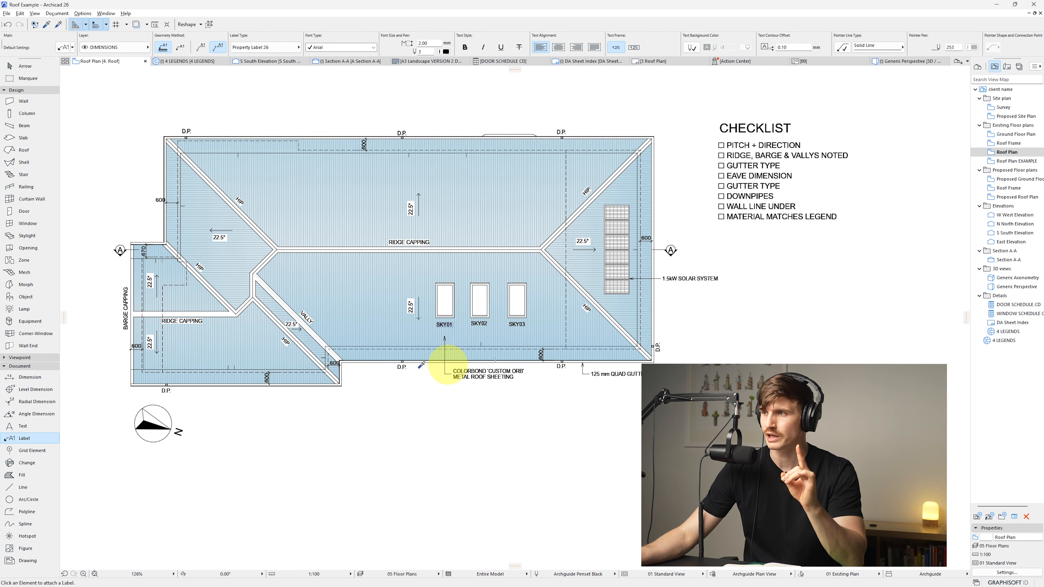
left_click(402, 360)
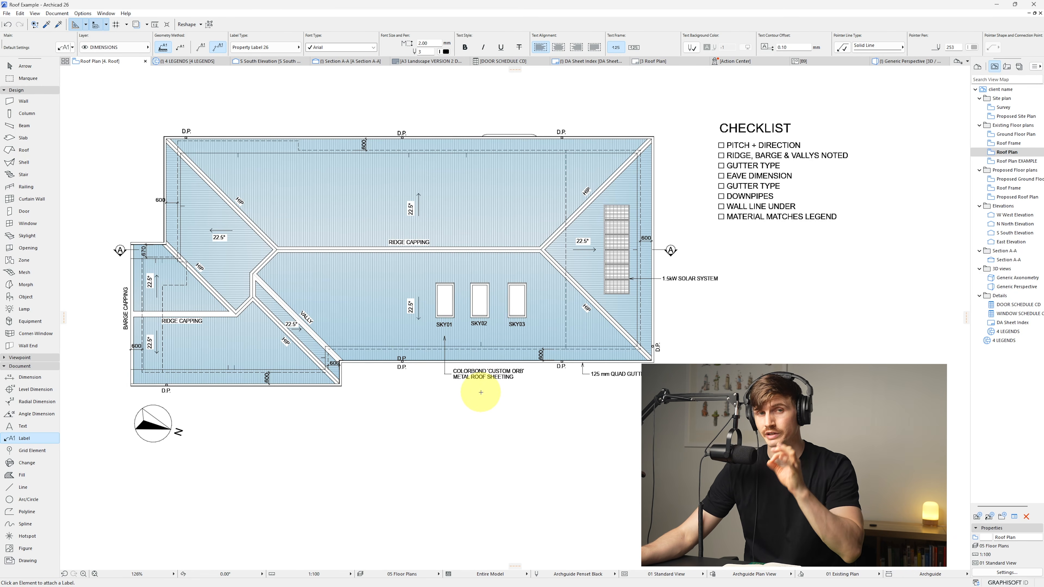
key("ctrl+z")
key("Escape")
left_click(403, 362)
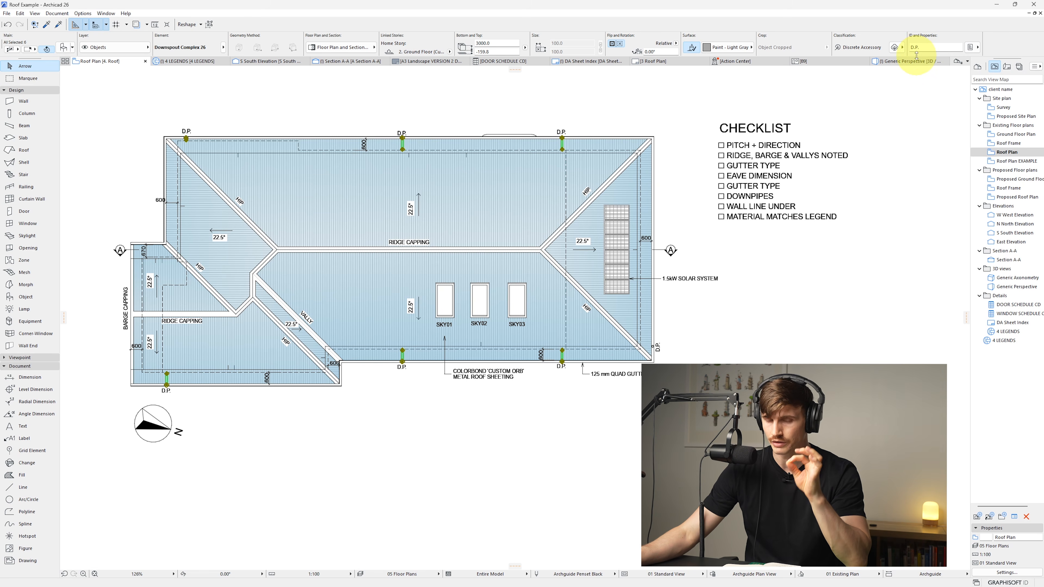
Review the Solar Photovoltaic Panel 26 object's settings and search the object library for SOLAR.
left_click(630, 259)
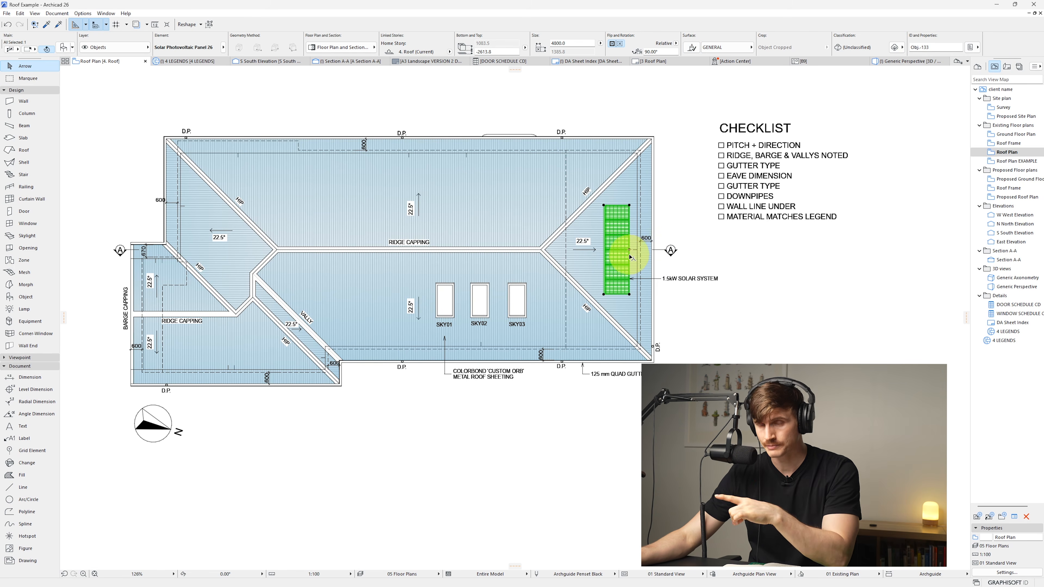
left_click(64, 48)
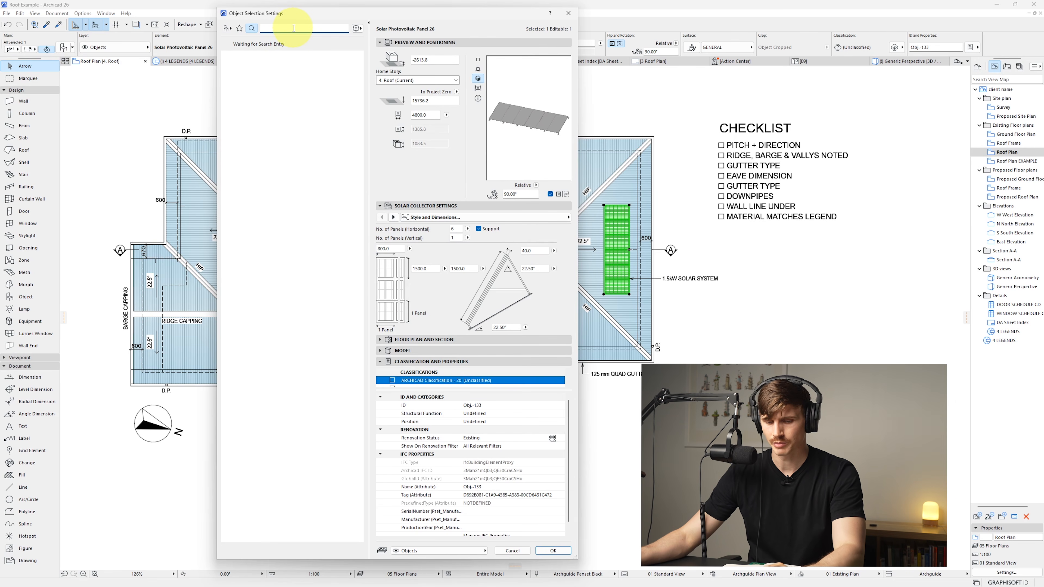
type("SOLAR")
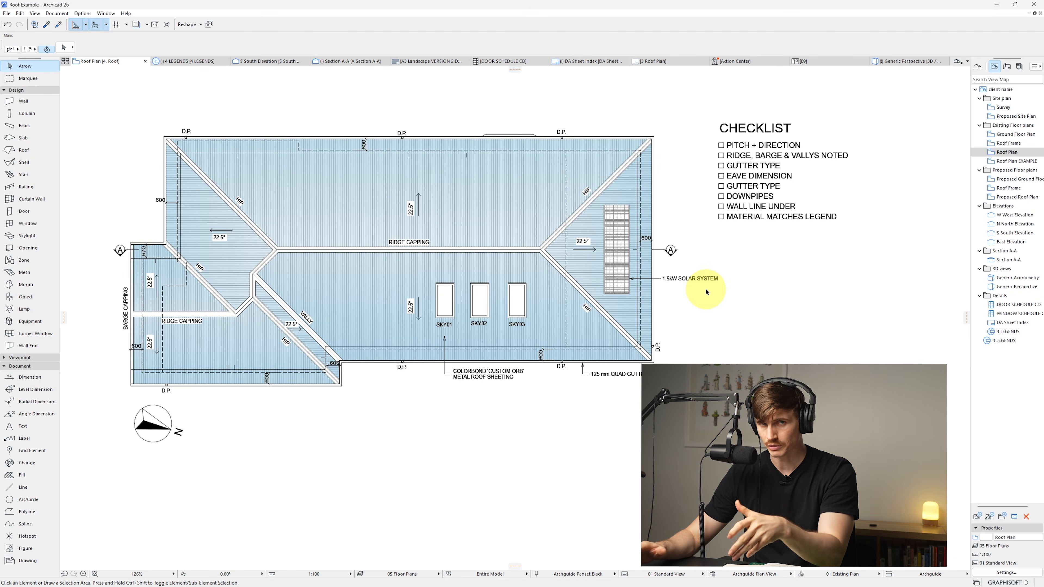
Select the linear gradient fill on the roof plane above the main ridge to examine its fill settings.
left_click(529, 209)
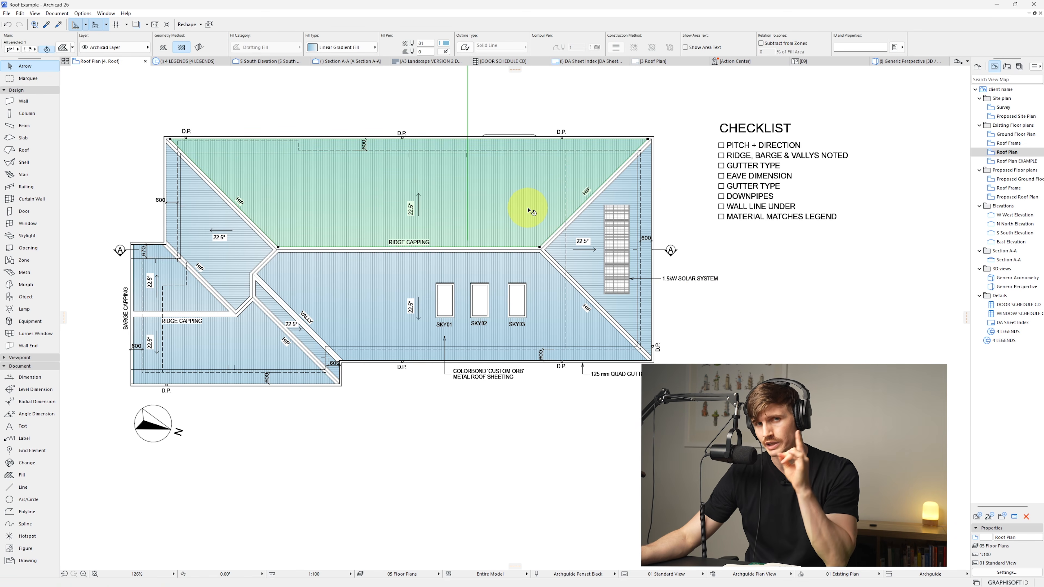